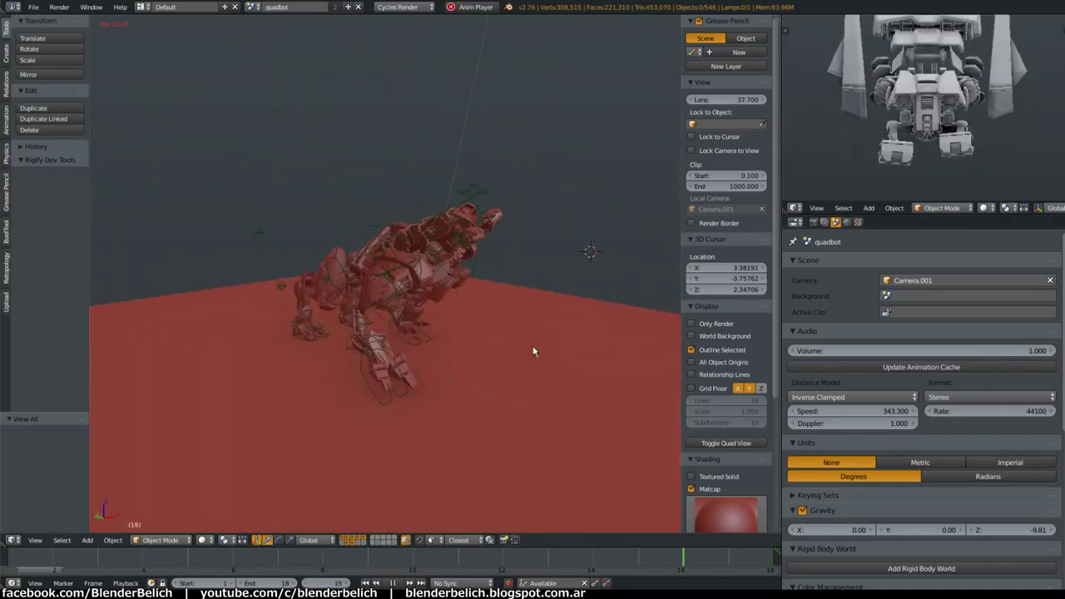
Collapse the Display panel in the viewport's N sidebar
click(706, 306)
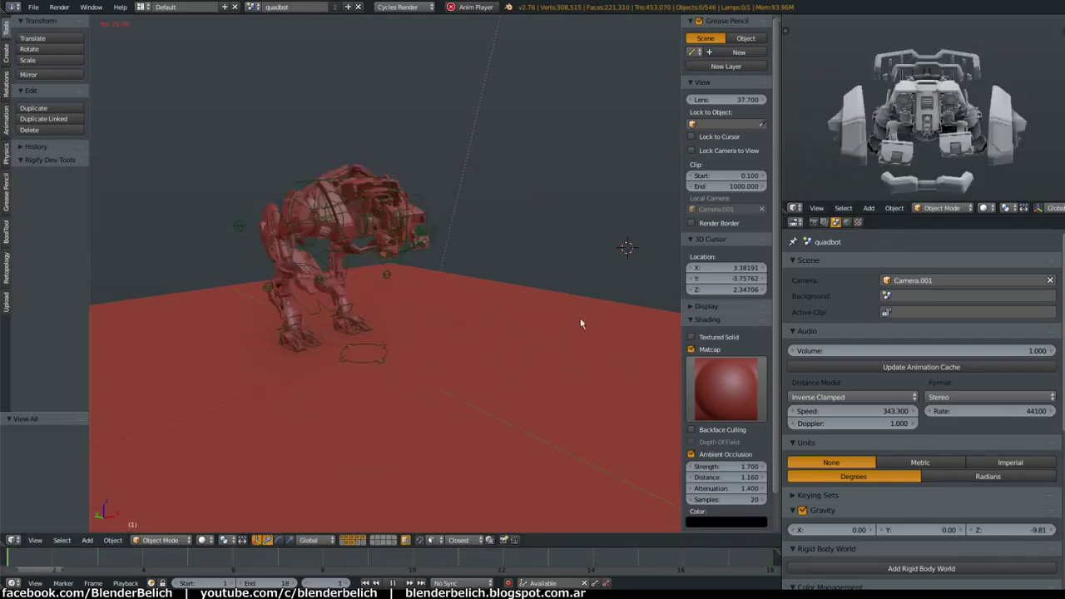
Collapse the Shading and 3D Cursor panels in the N sidebar
click(706, 319)
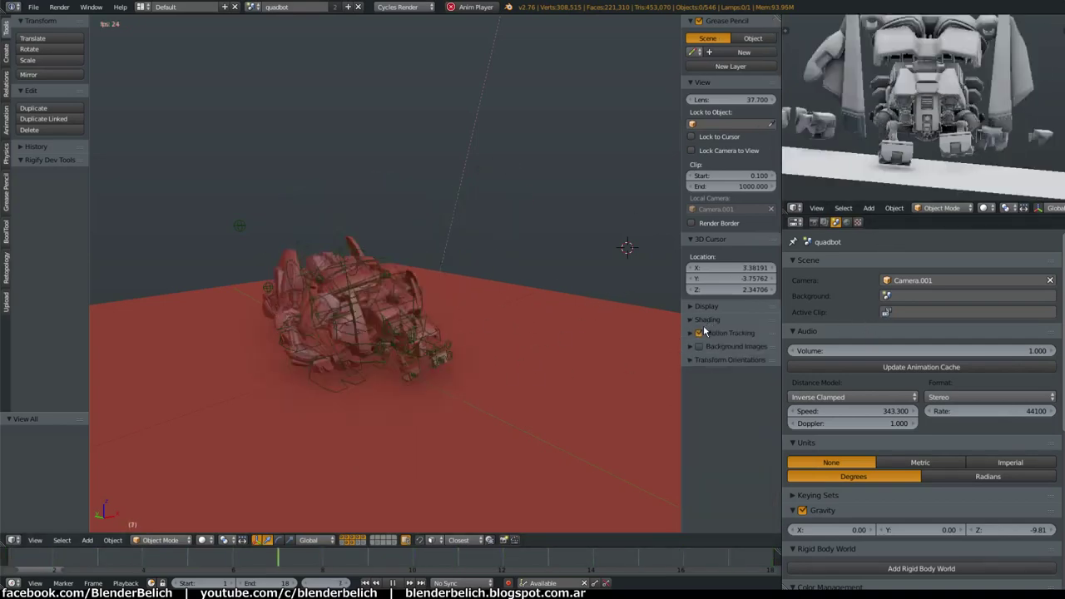
click(716, 239)
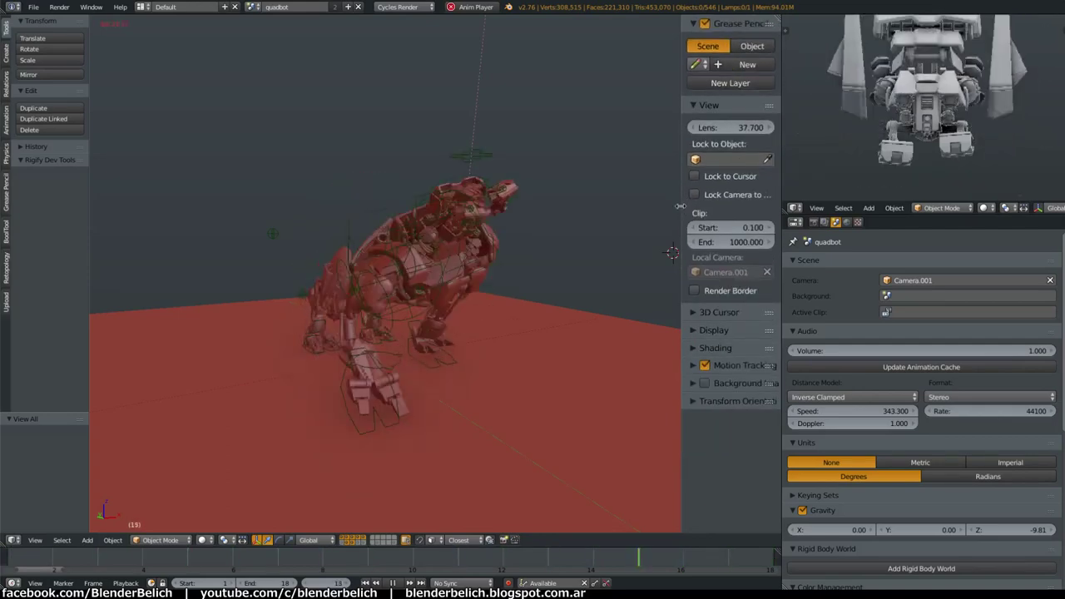
Drag the N sidebar's left edge outward so the View panel fits fully
mouse_move(680, 205)
mouse_down()
mouse_move(647, 252)
mouse_move(630, 254)
mouse_up()
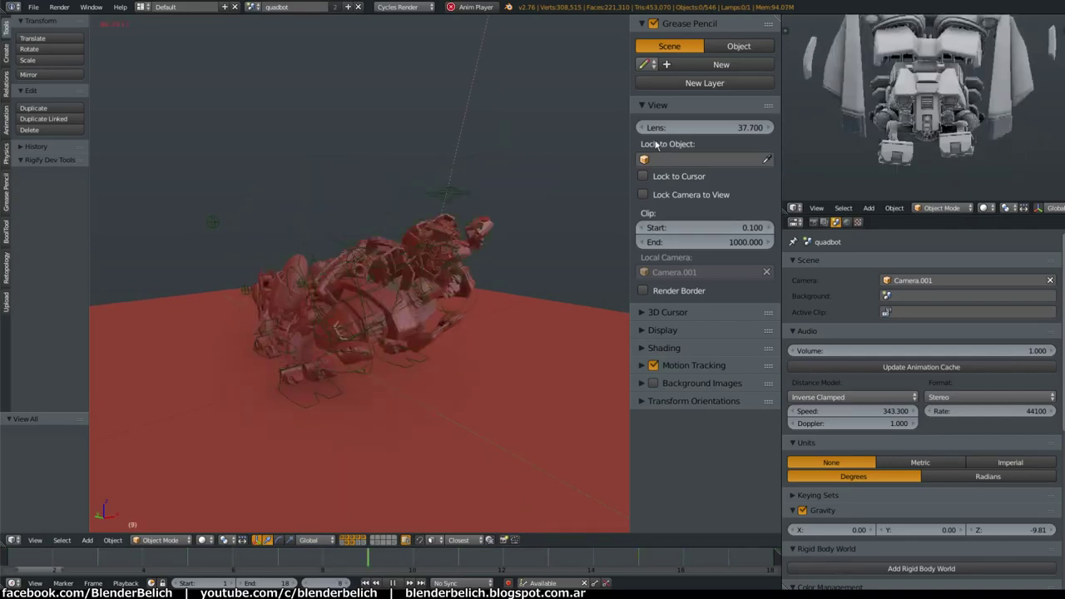
Collapse Grease Pencil and move the 3D Cursor, Display and Shading panels above View
click(665, 25)
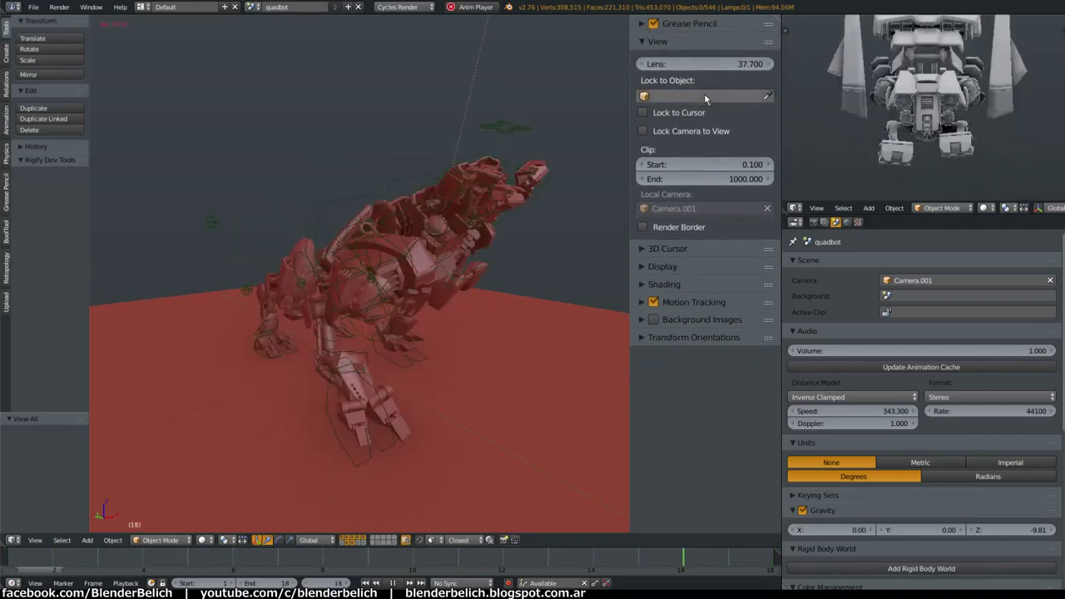
drag(768, 248, 768, 43)
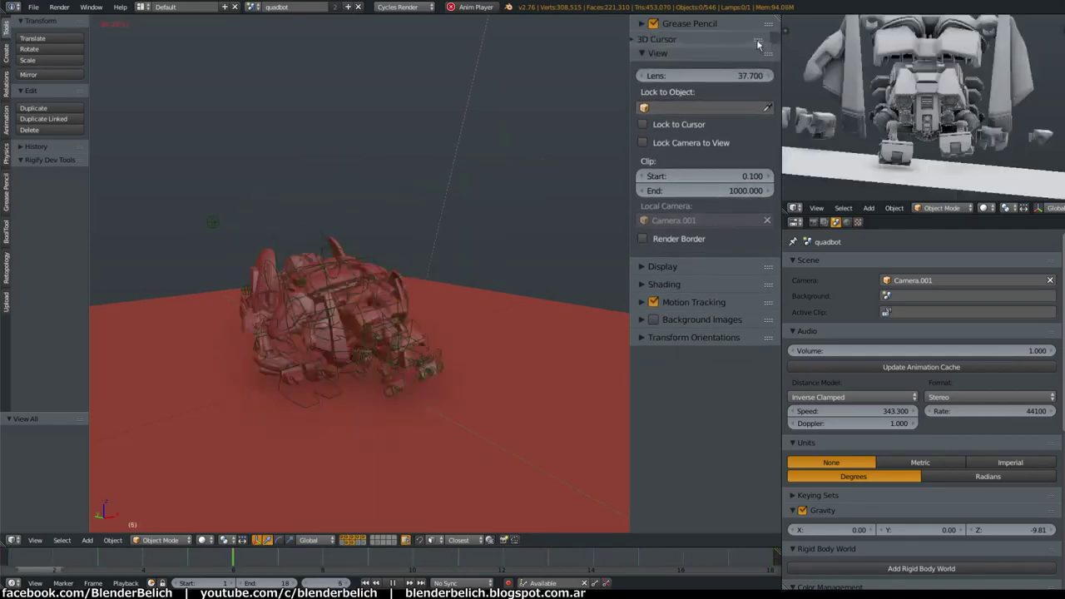
drag(768, 267, 768, 61)
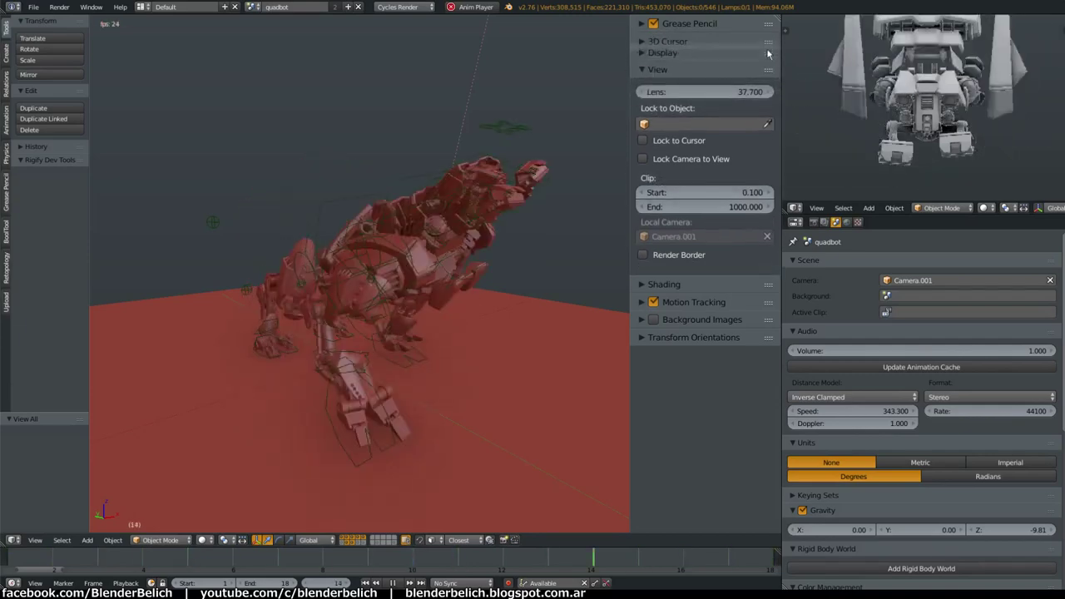
mouse_move(767, 284)
mouse_down()
mouse_move(768, 78)
mouse_move(766, 344)
mouse_up()
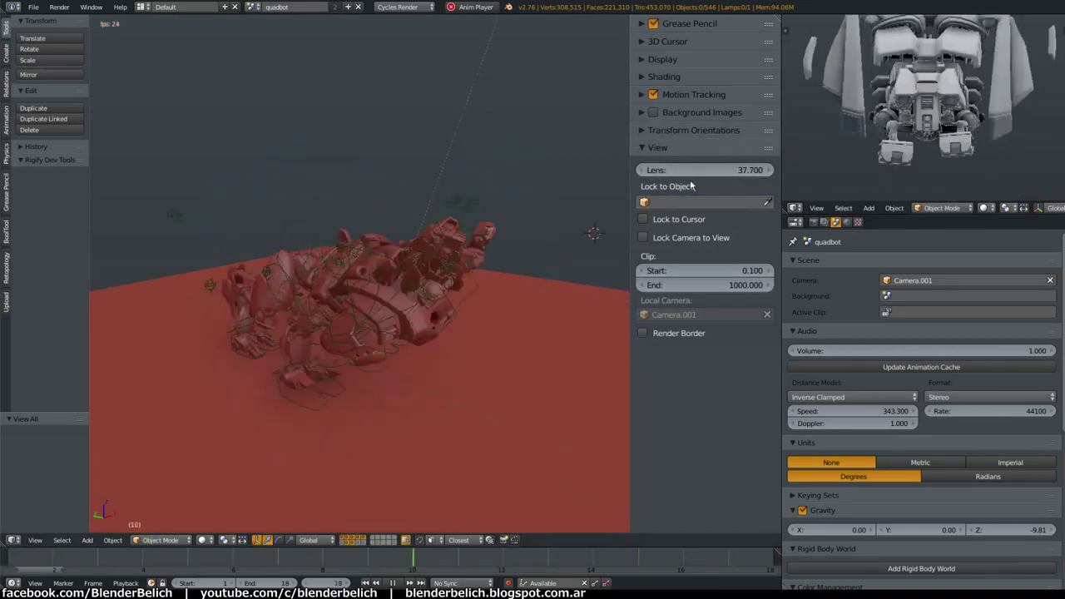
Try different viewport Lens values, dropping it to a wide 25.8 and back
drag(688, 171, 707, 167)
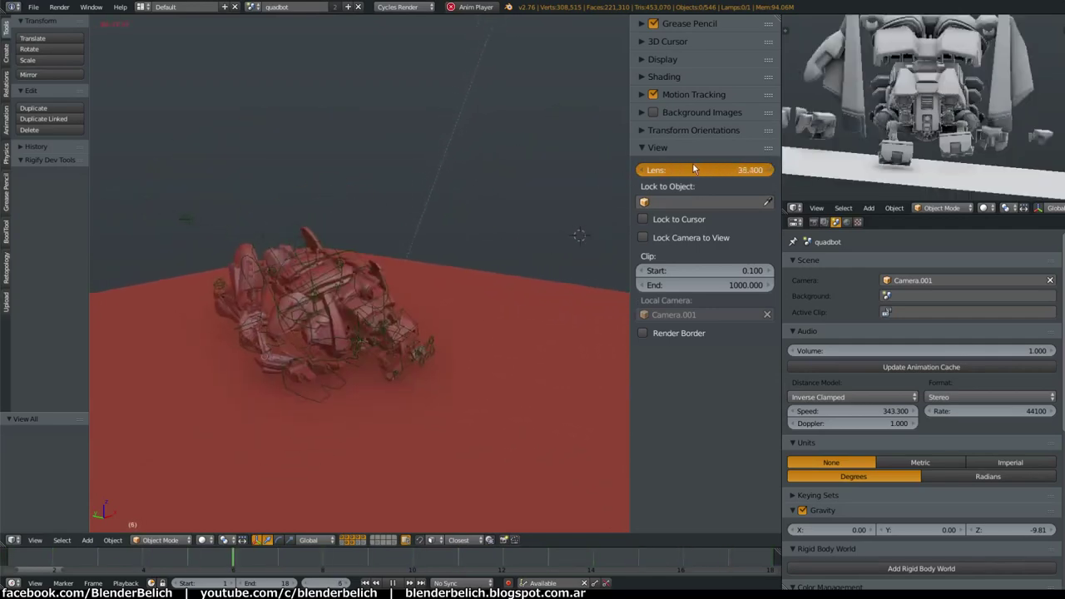
drag(707, 161, 693, 162)
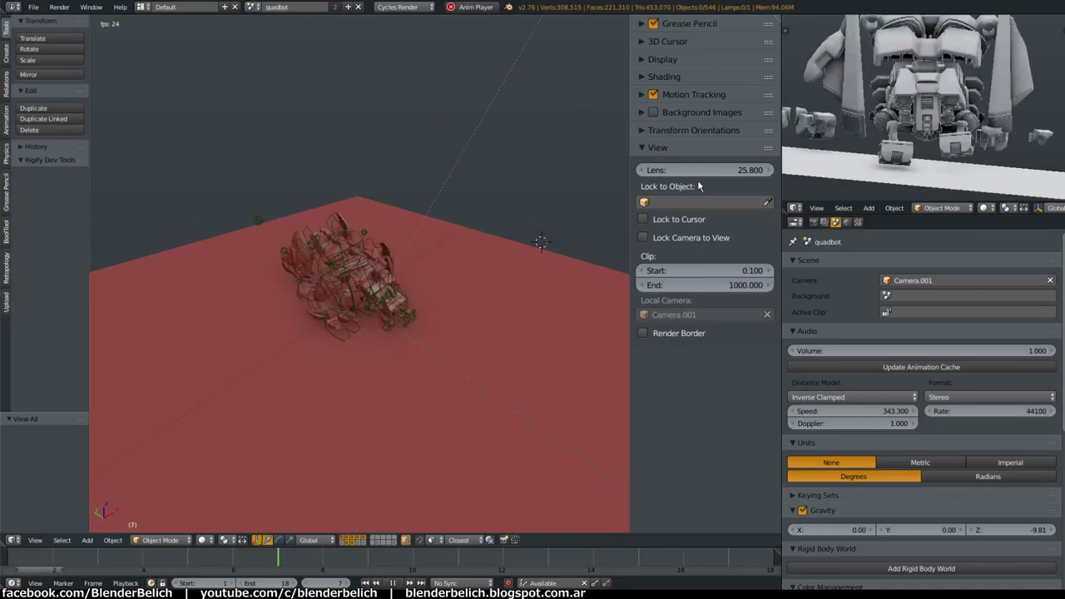
mouse_move(703, 170)
mouse_down()
mouse_move(871, 170)
mouse_move(735, 242)
mouse_up()
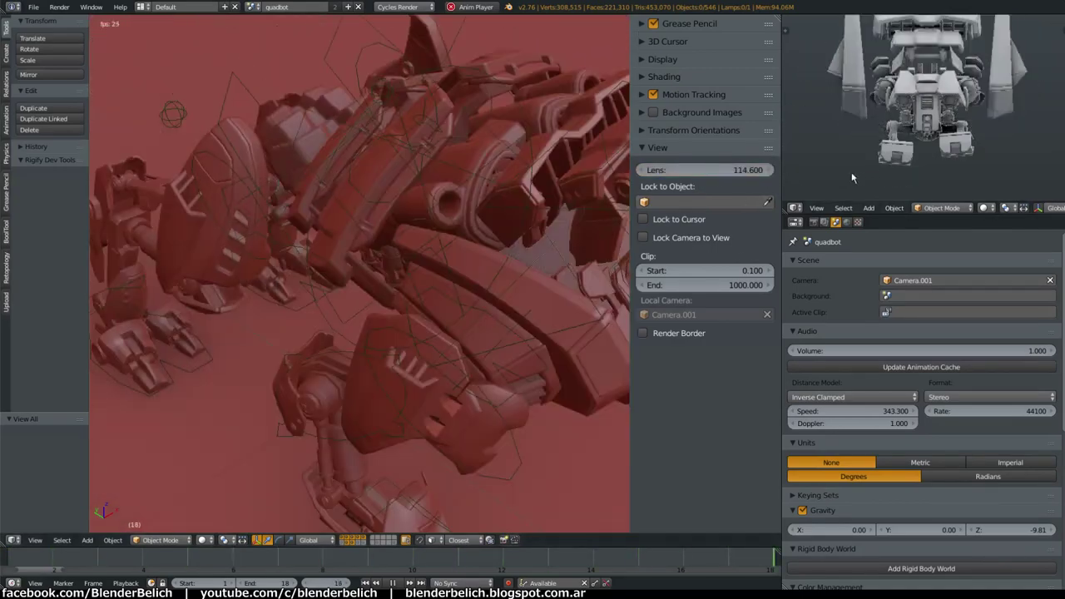
drag(712, 169, 576, 202)
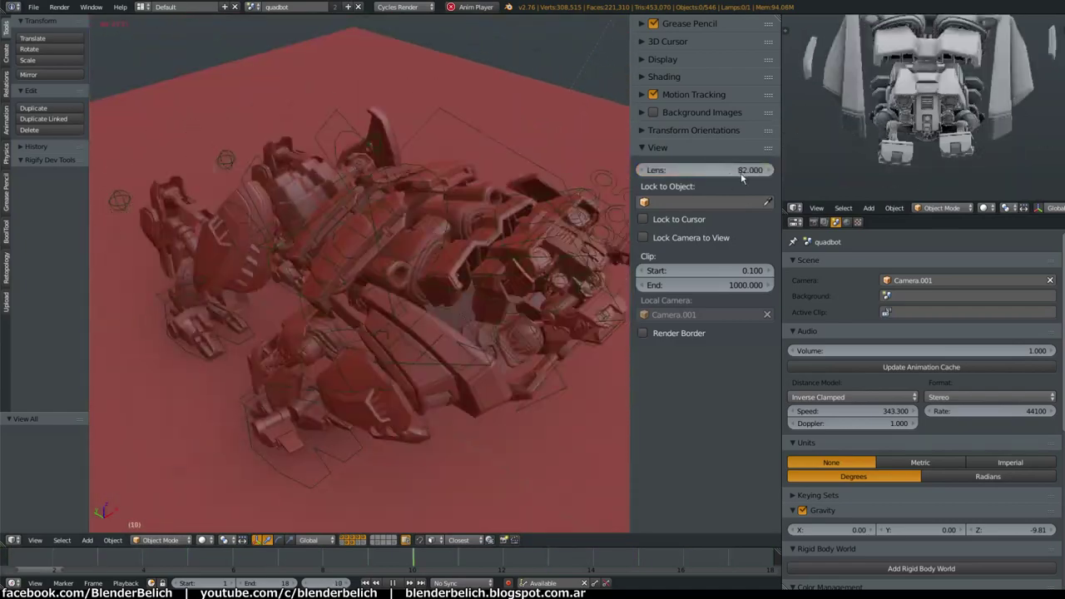
mouse_move(576, 202)
mouse_down()
mouse_move(464, 169)
mouse_move(681, 173)
mouse_up()
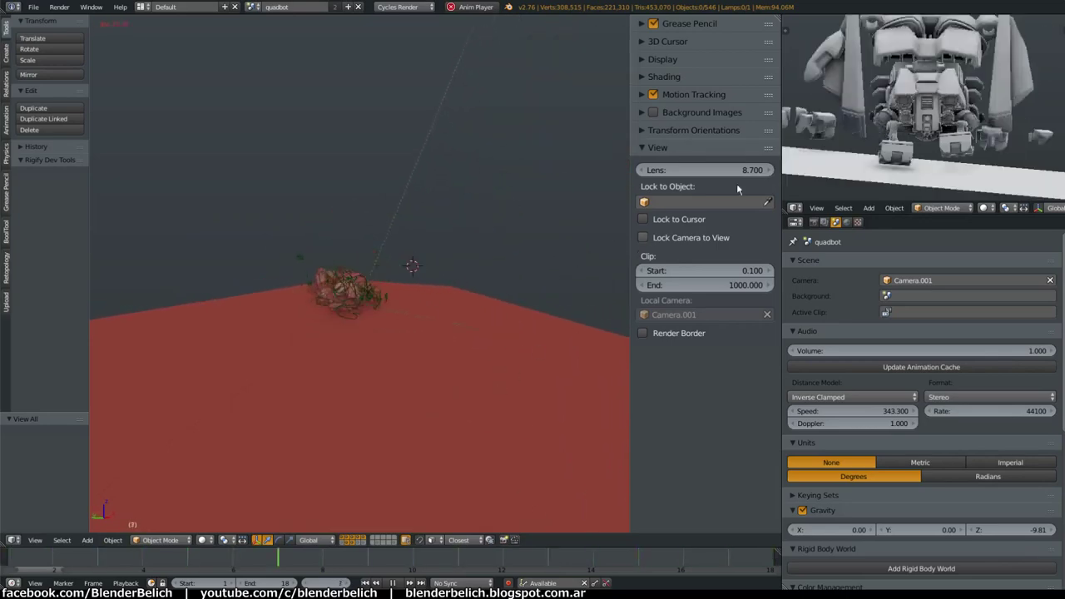
Push the lens up to a telephoto 139.6 while orbiting, then settle it at 53.7
drag(703, 170, 753, 171)
middle_drag(499, 333, 451, 393)
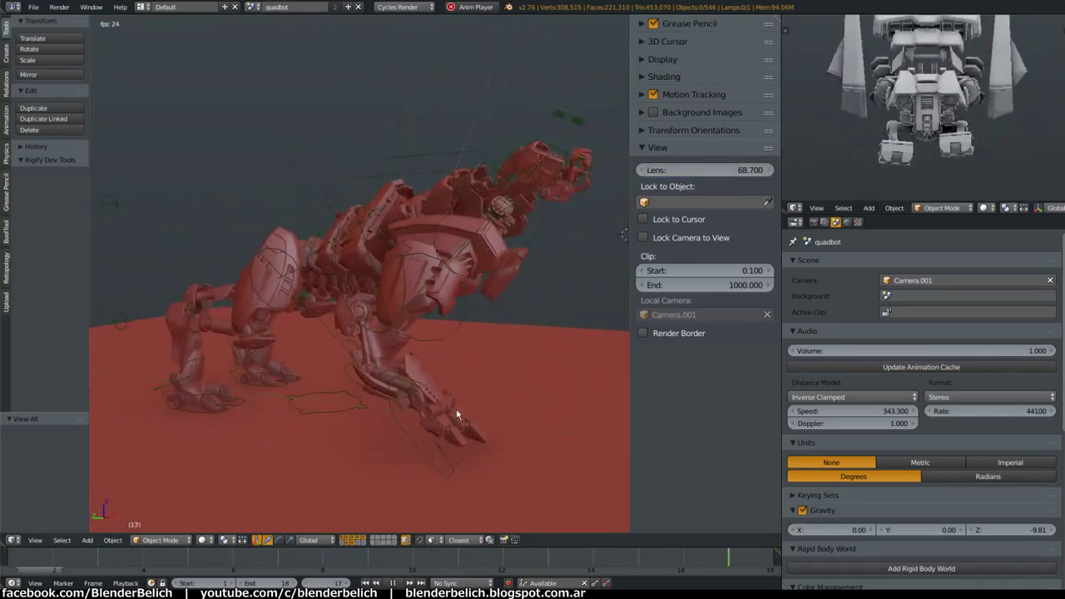
scroll(451, 393, down, 3)
drag(696, 176, 813, 175)
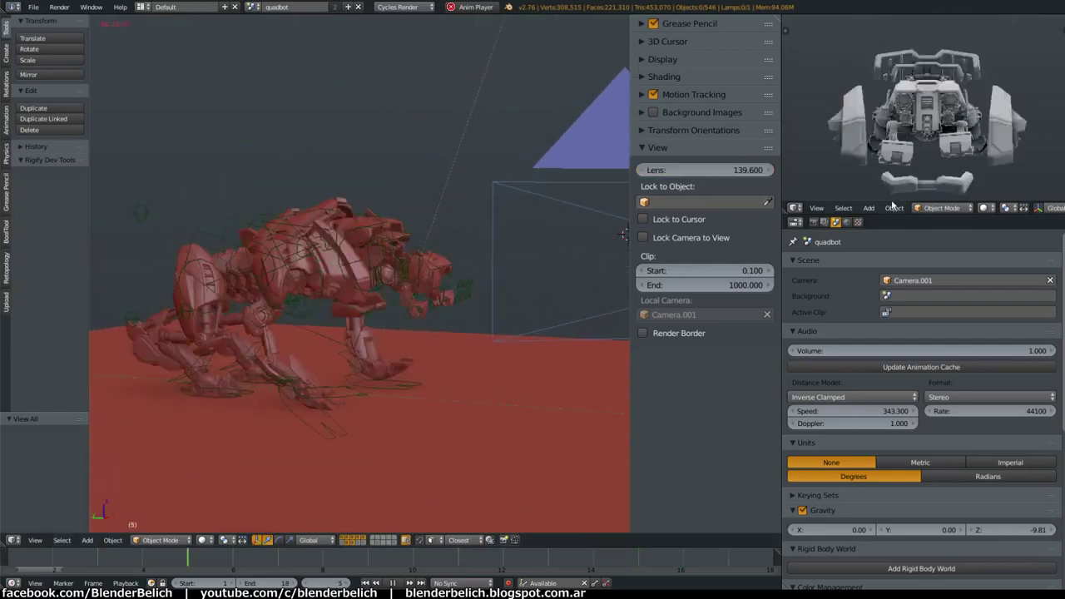
mouse_move(464, 271)
middle_down()
mouse_move(436, 291)
mouse_move(487, 291)
middle_up()
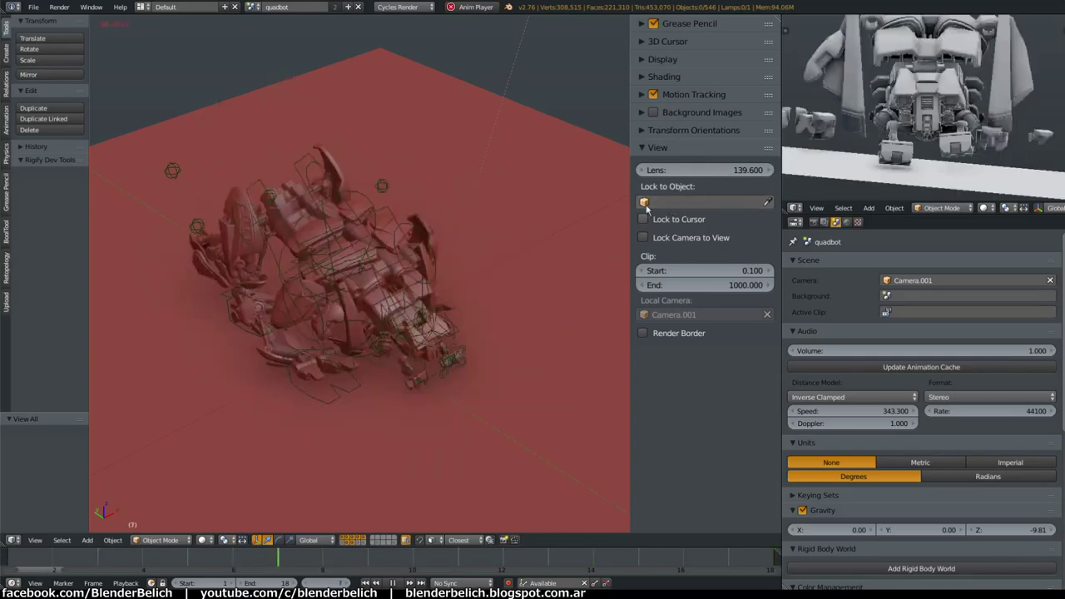
drag(707, 169, 478, 212)
mouse_move(478, 211)
middle_down()
mouse_move(458, 304)
mouse_move(499, 275)
middle_up()
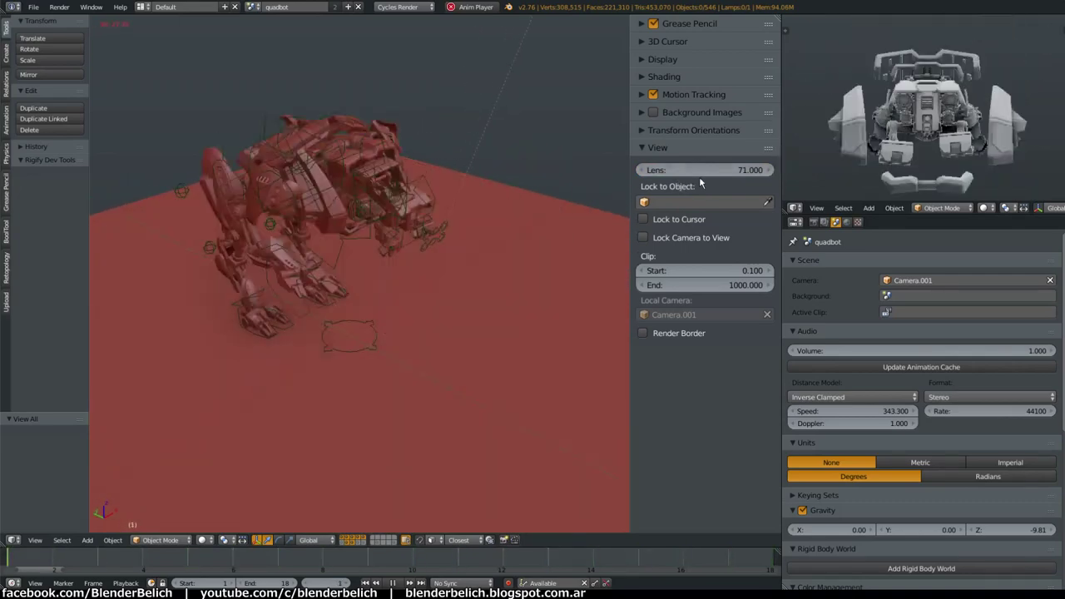
drag(699, 177, 710, 173)
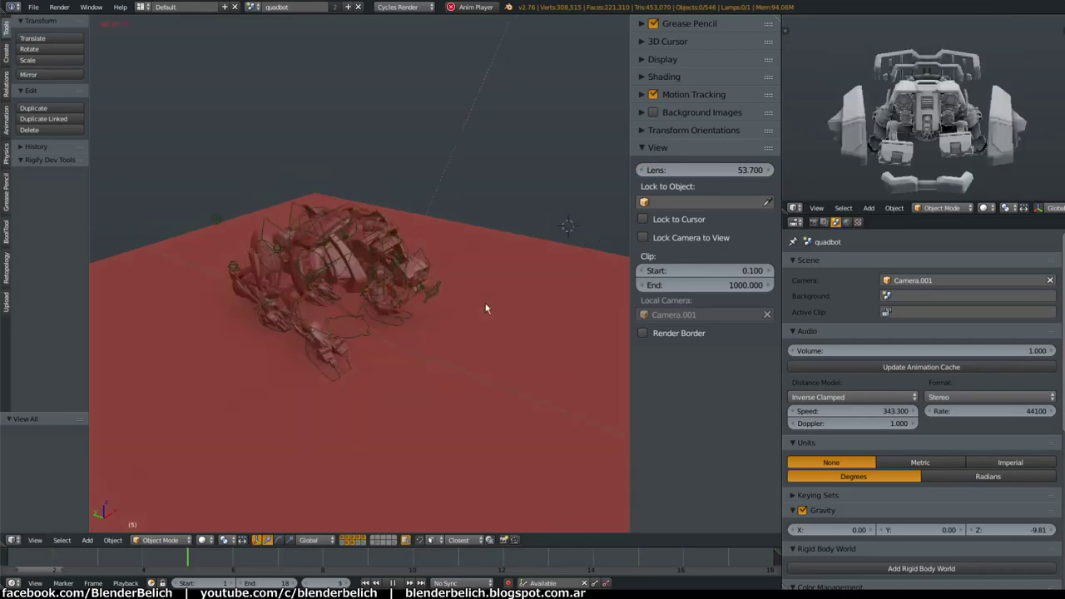
Orbit the viewport lower and closer so the walking quadbot fills the frame
middle_drag(488, 305, 687, 219)
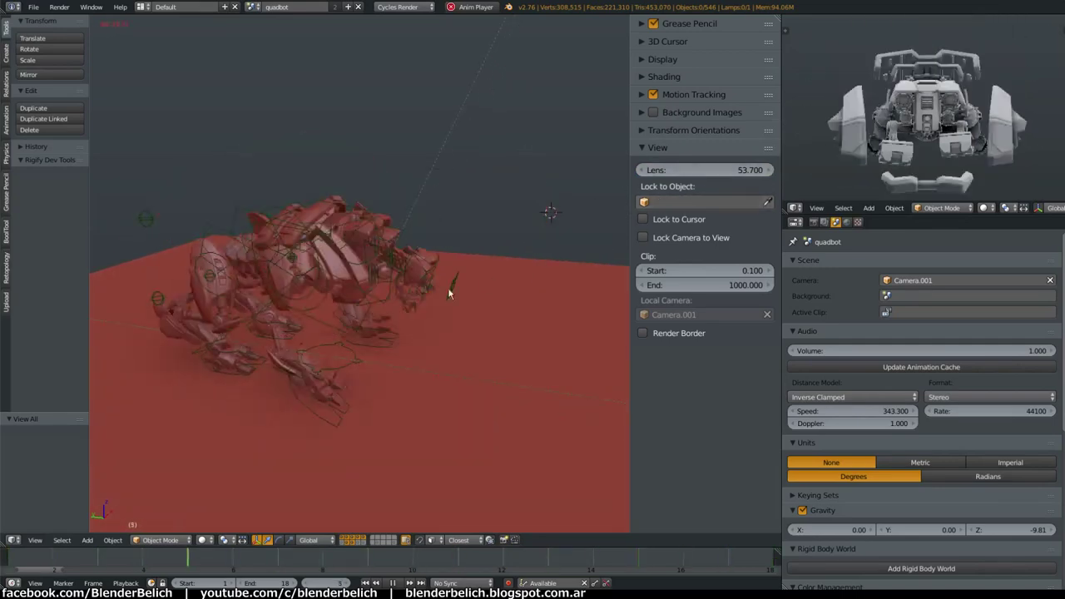
mouse_move(452, 290)
middle_down()
mouse_move(475, 309)
mouse_move(376, 318)
mouse_move(470, 293)
middle_up()
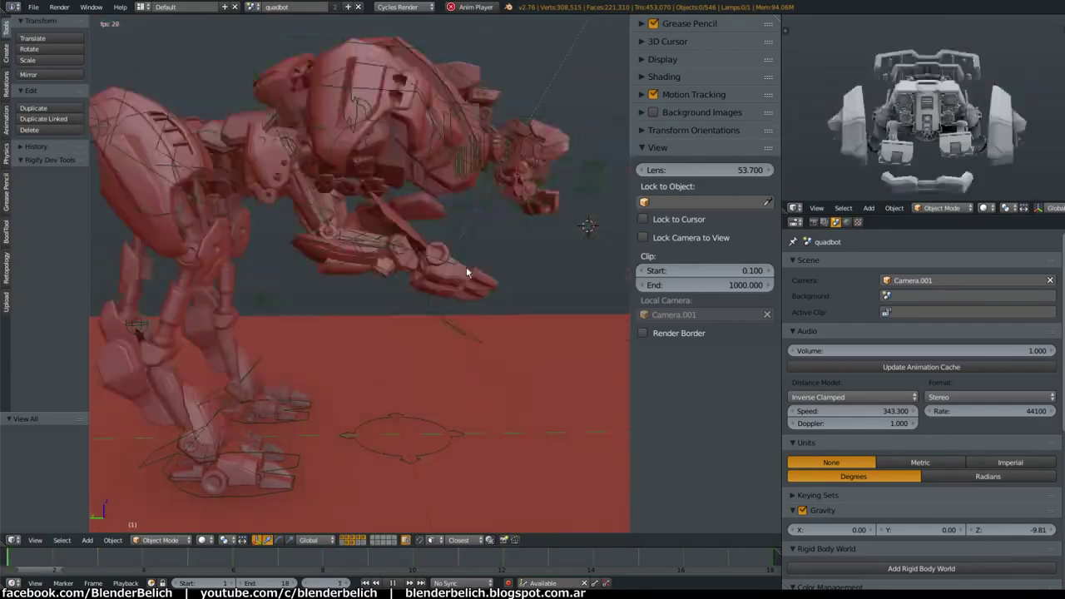
middle_drag(551, 297, 369, 286)
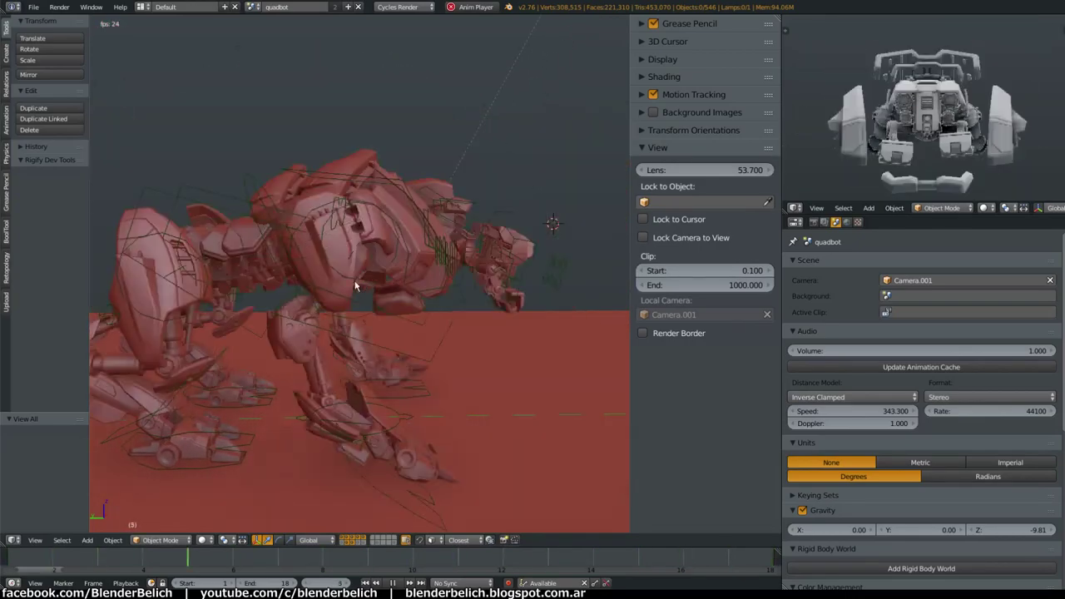
middle_drag(430, 248, 428, 331)
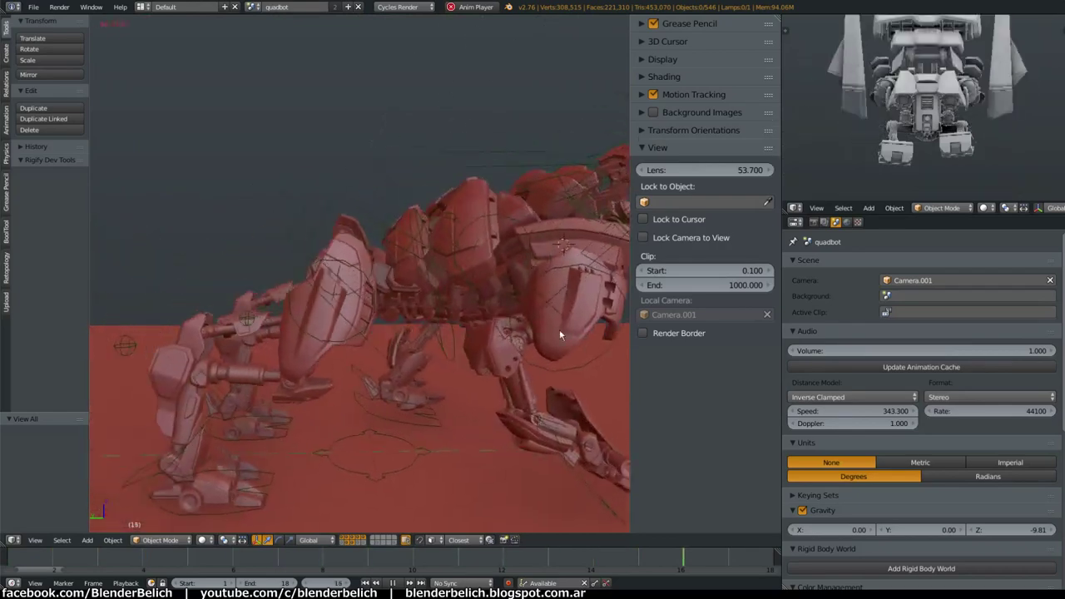
Stop playback and scrub the timeline to frame 8
key(alt+a)
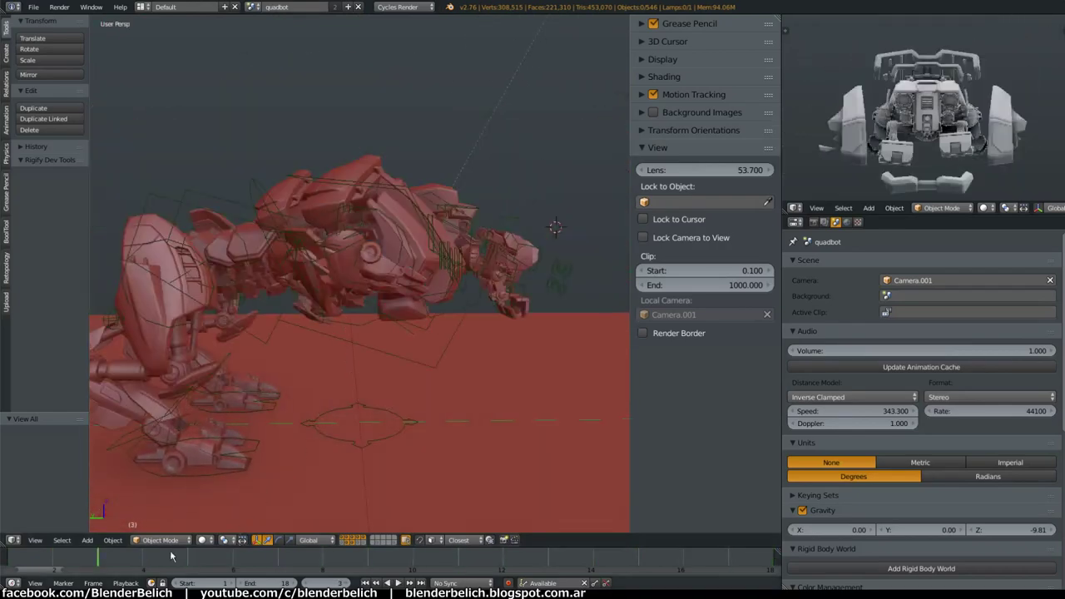
drag(172, 556, 230, 562)
drag(291, 547, 324, 545)
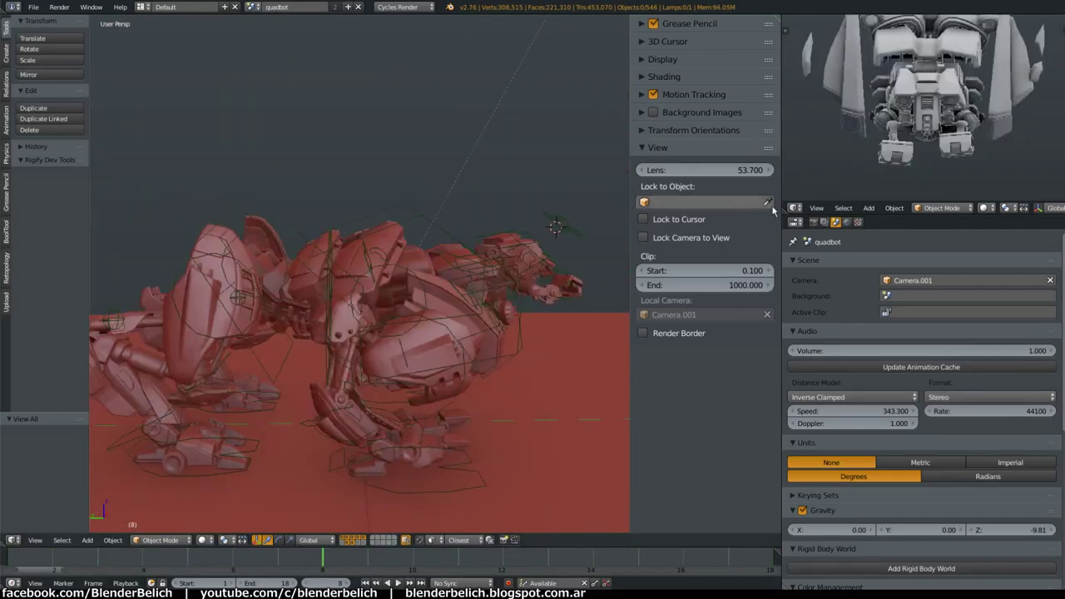
Lock the view to the rig's Root bone and switch the rig into Pose Mode
click(357, 219)
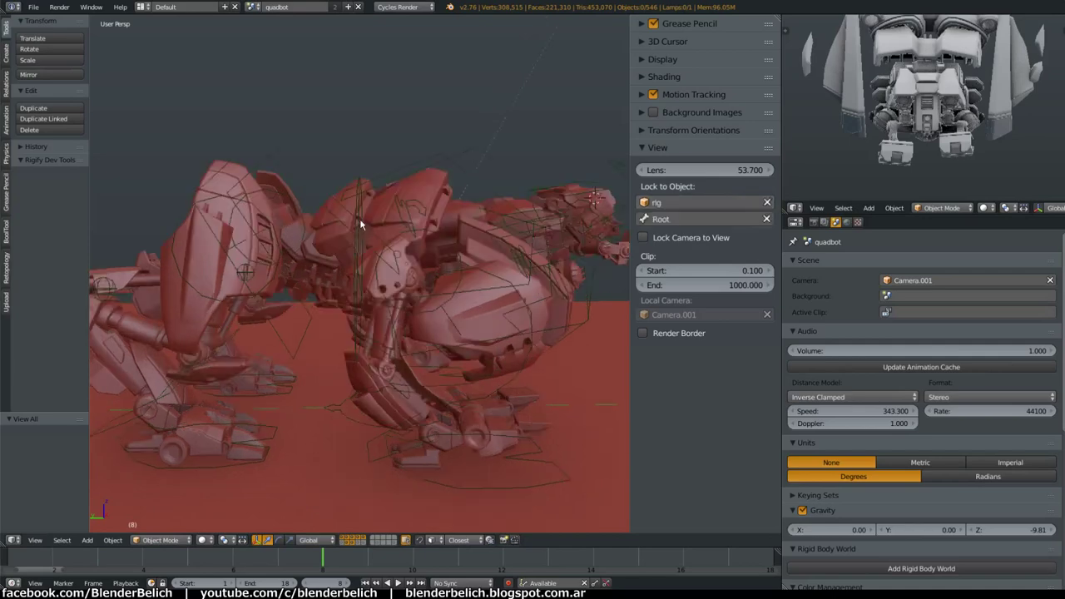
click(668, 218)
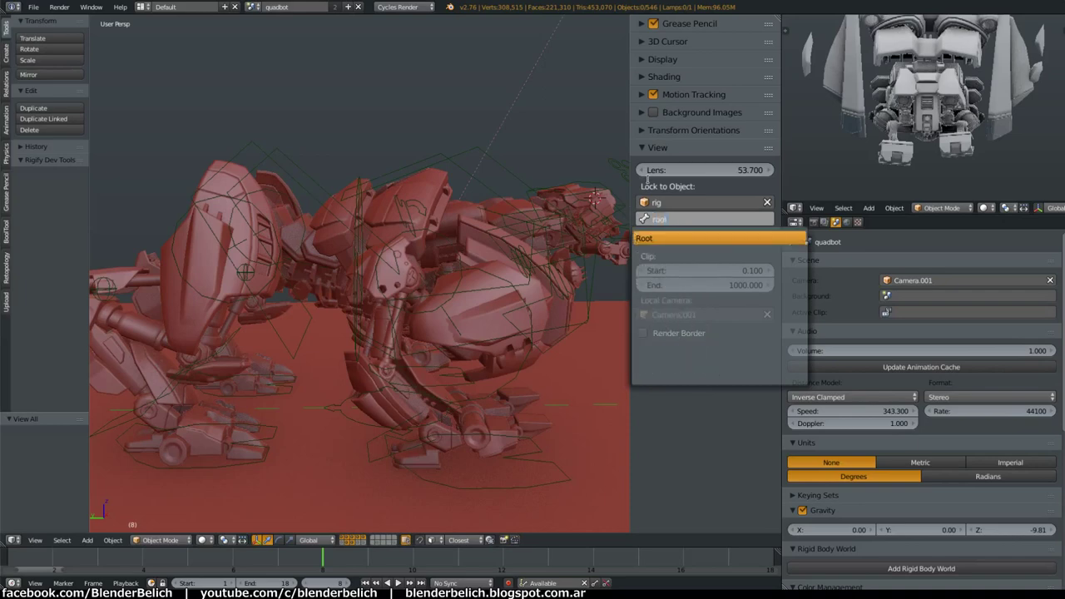
key(Return)
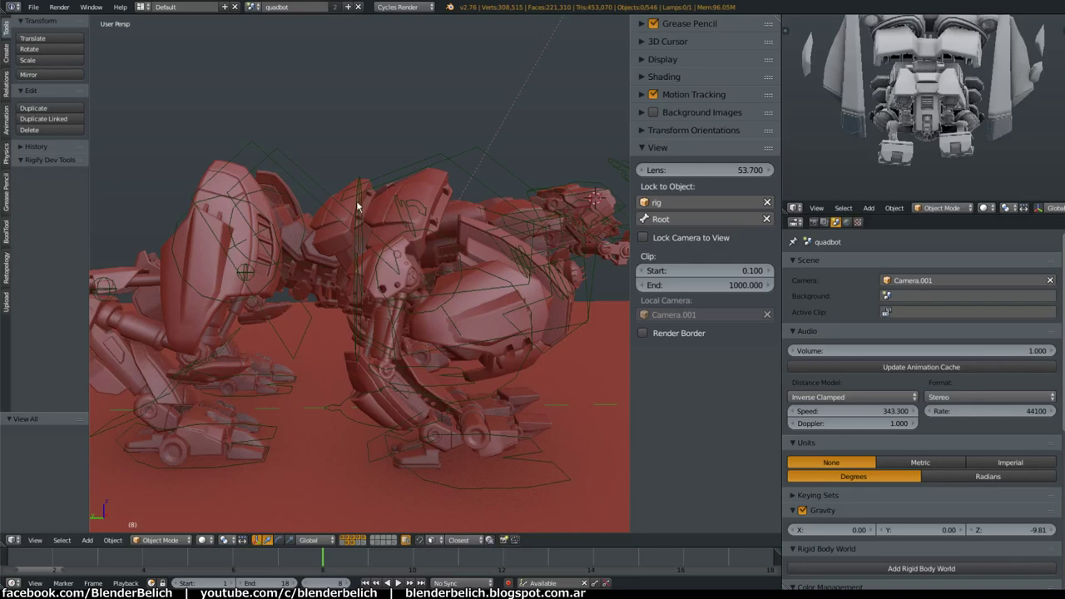
key(ctrl+Tab)
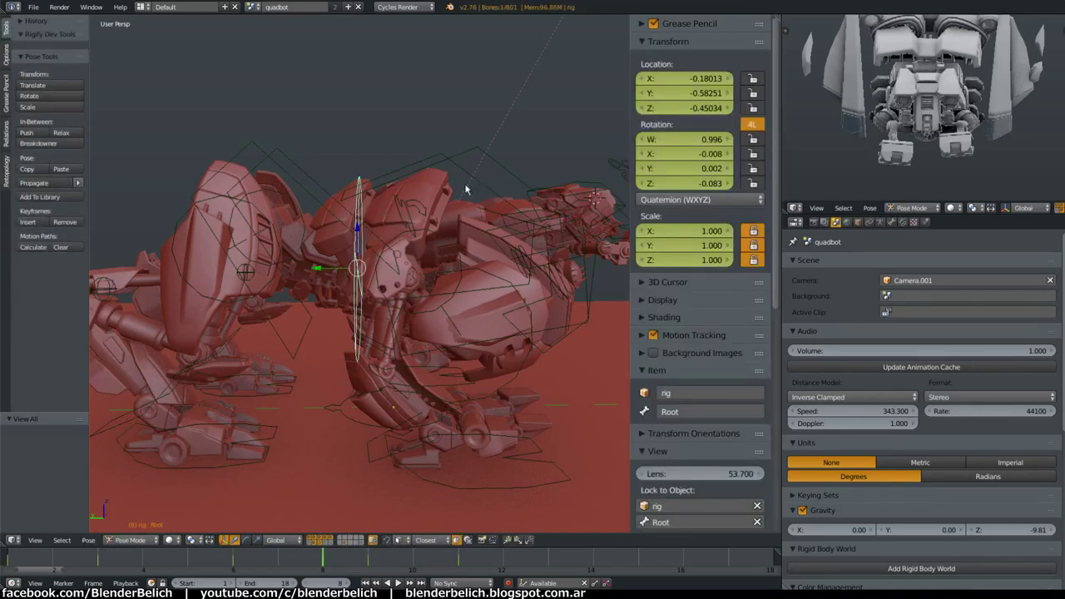
Restart playback, deselect everything with A, and collapse the Item panel in the sidebar
right_click(219, 170)
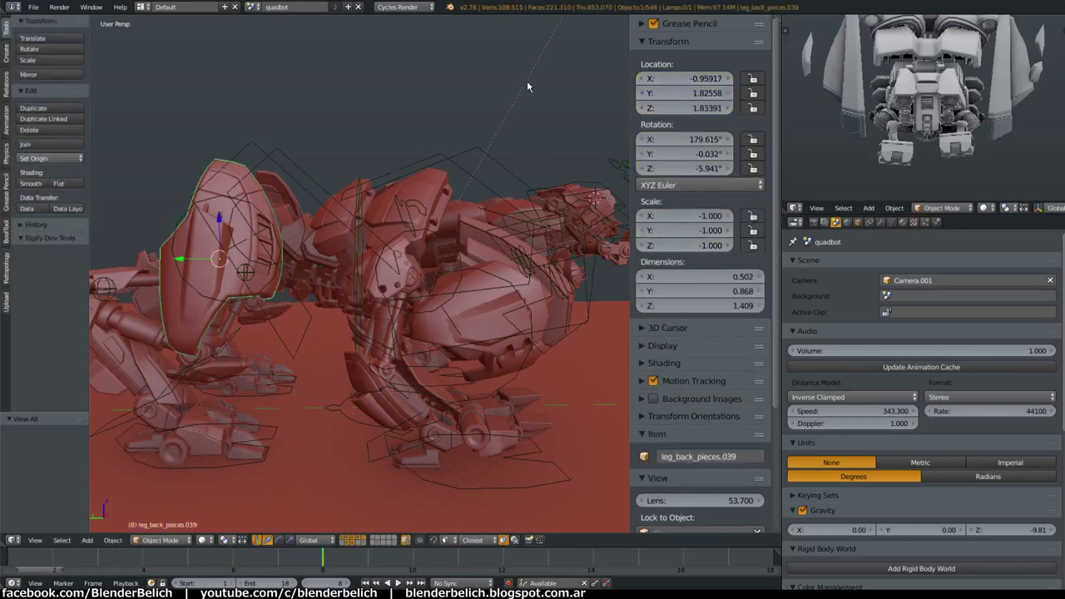
right_click(345, 446)
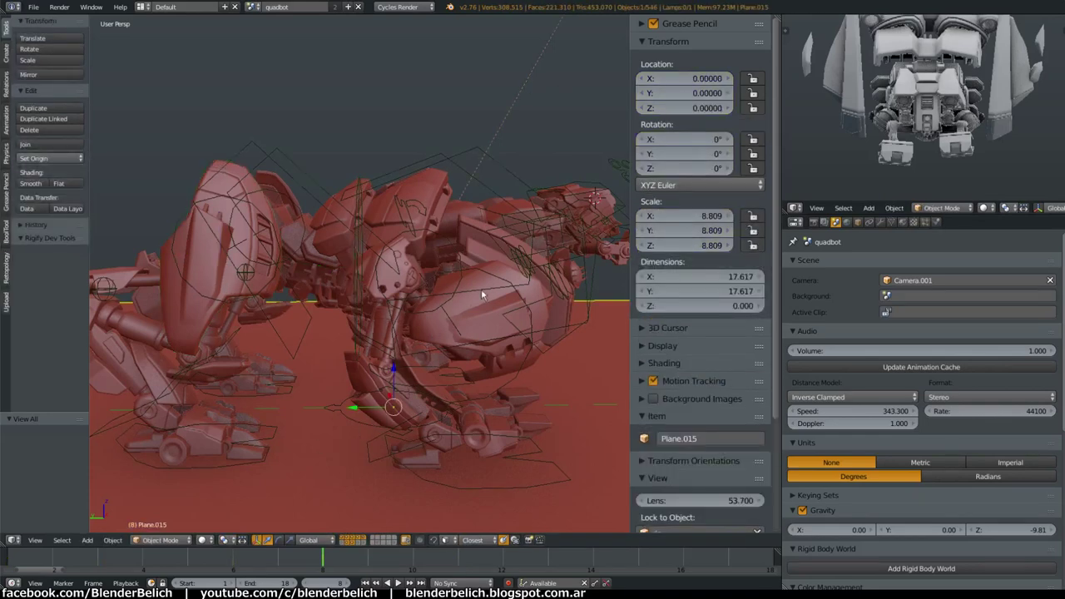
key(alt+a)
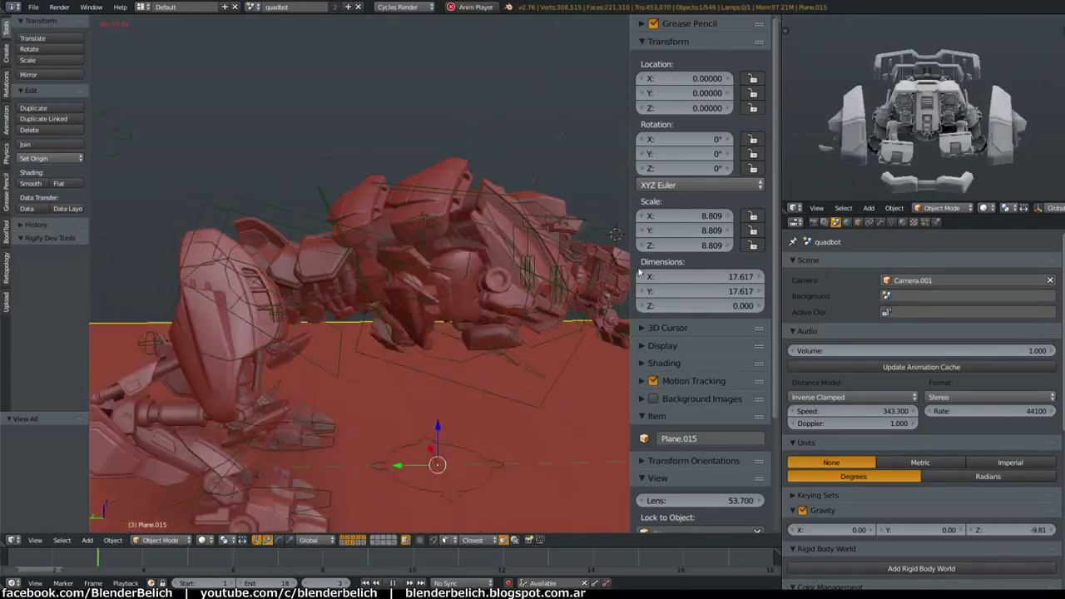
scroll(698, 445, down, 5)
key(a)
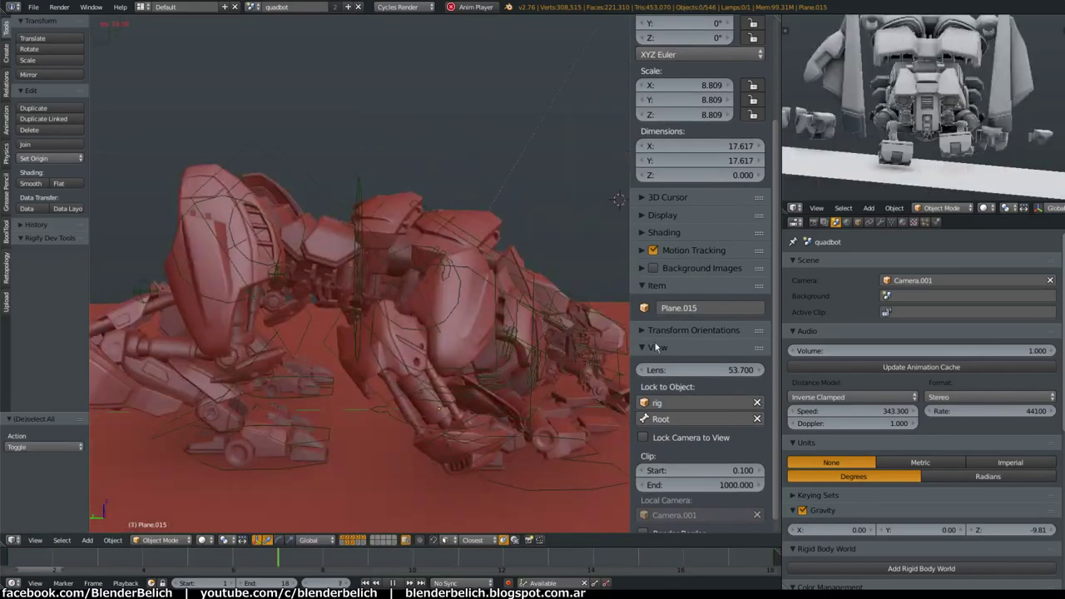
click(656, 272)
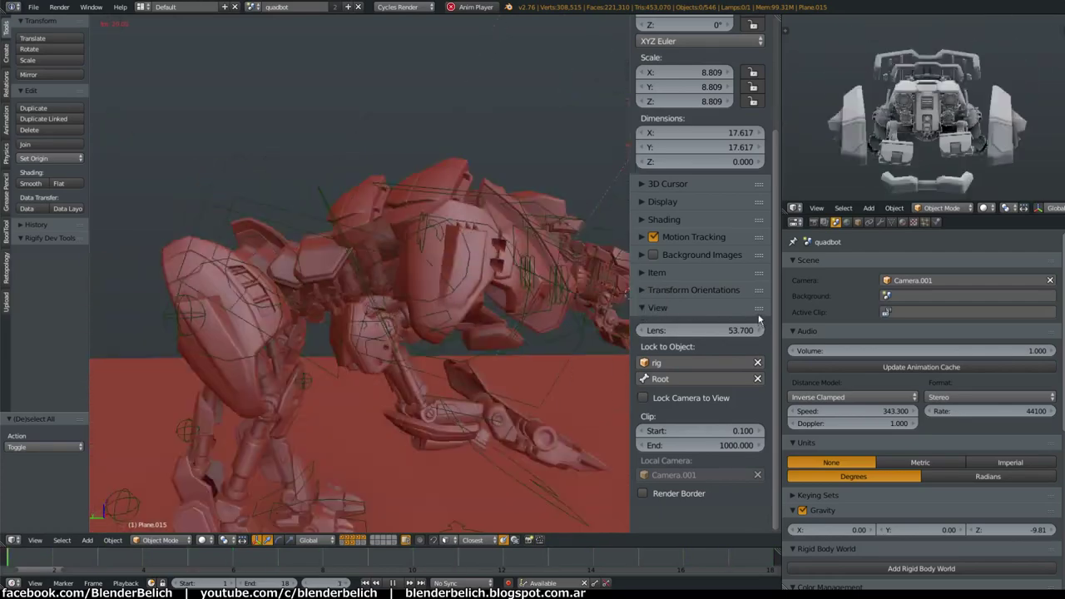
scroll(699, 275, down, 5)
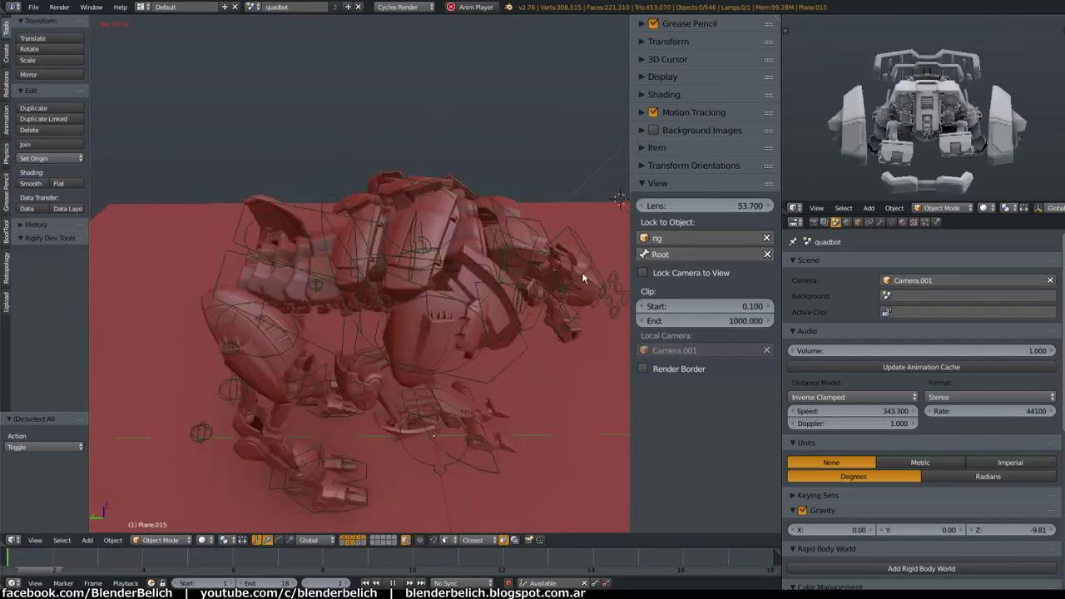
Stop playback and lock the view to back_parts.001
key(alt+a)
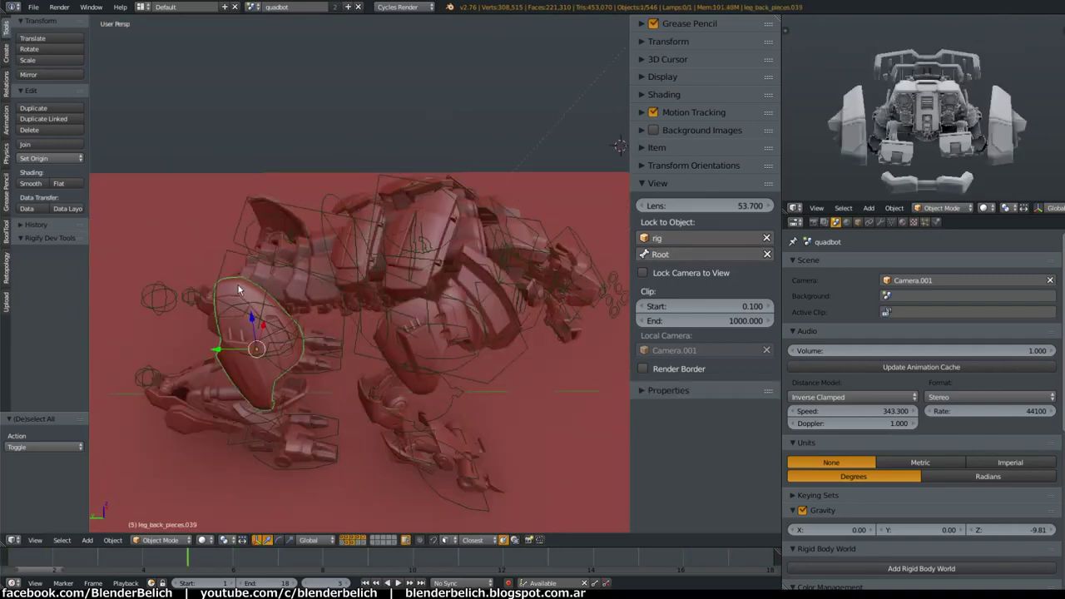
click(766, 239)
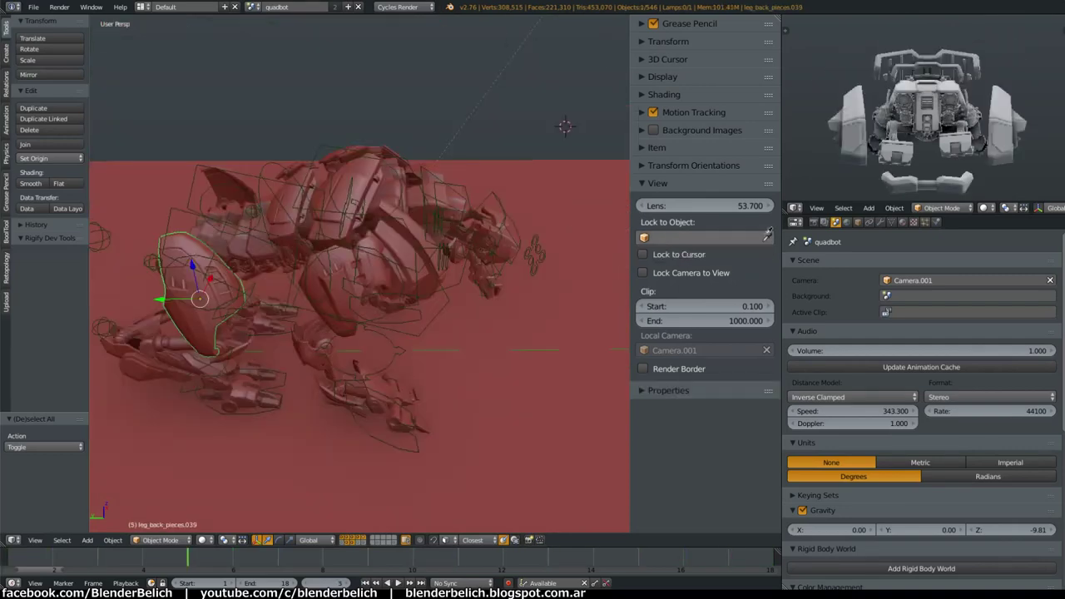
click(192, 237)
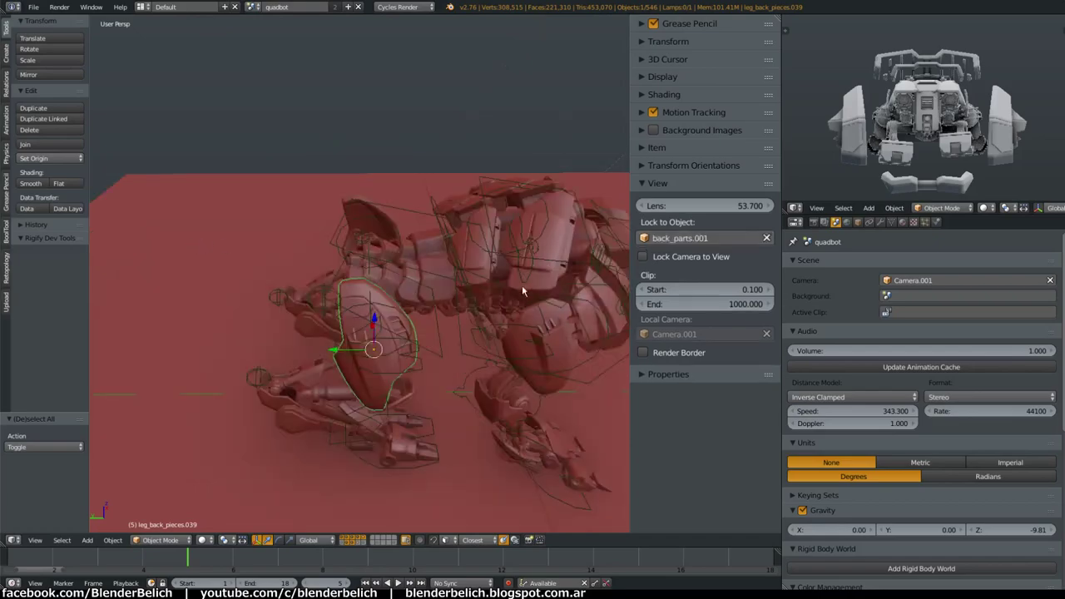
Replay the animation while orbiting the robot, then clear the Lock to Object field
key(alt+a)
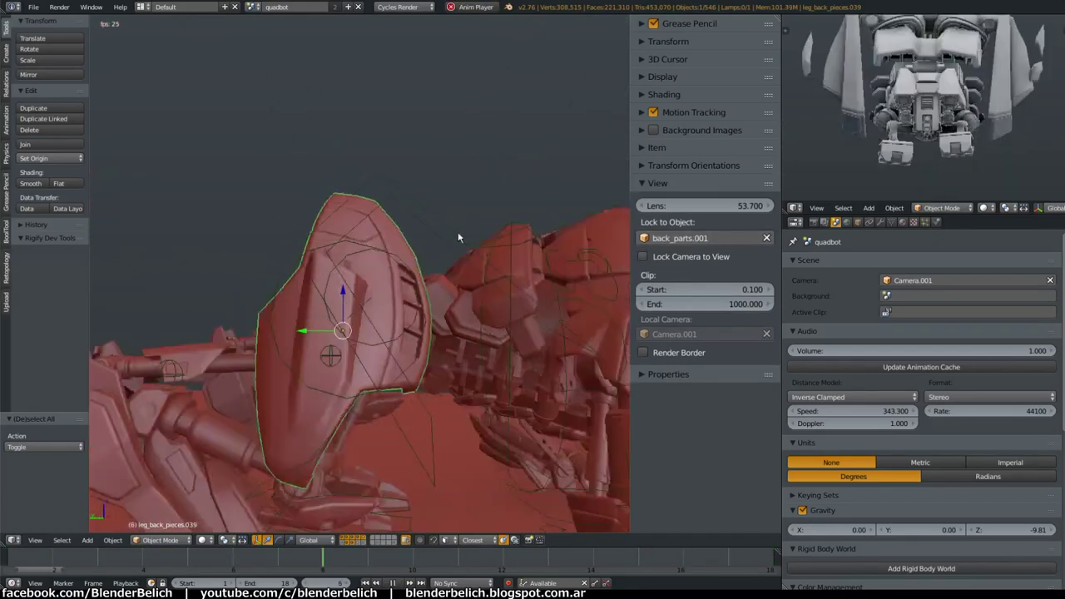
scroll(458, 238, down, 5)
middle_drag(457, 238, 523, 330)
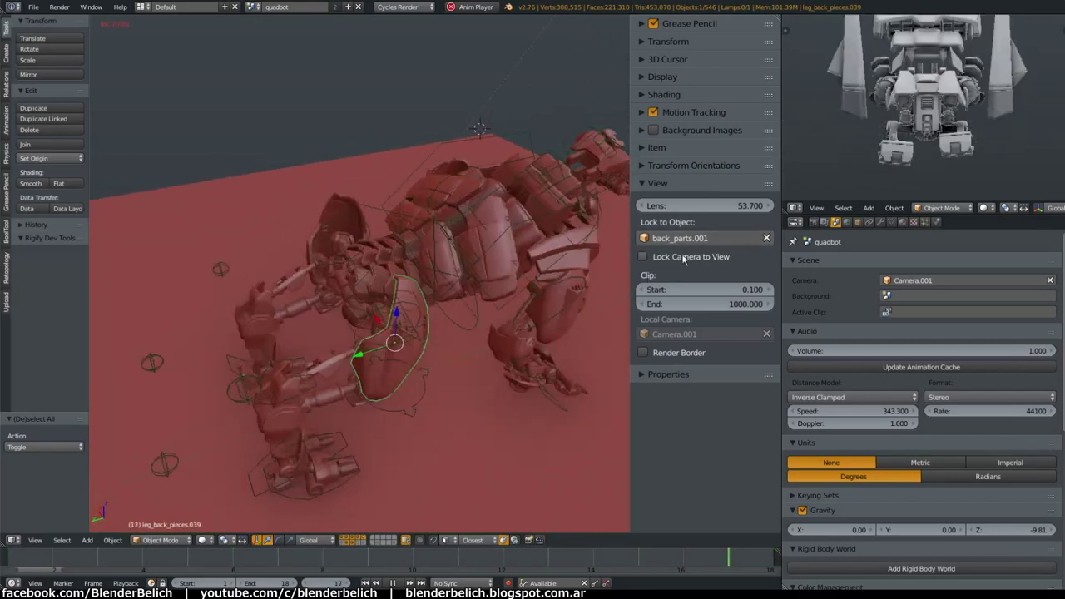
middle_drag(499, 307, 445, 326)
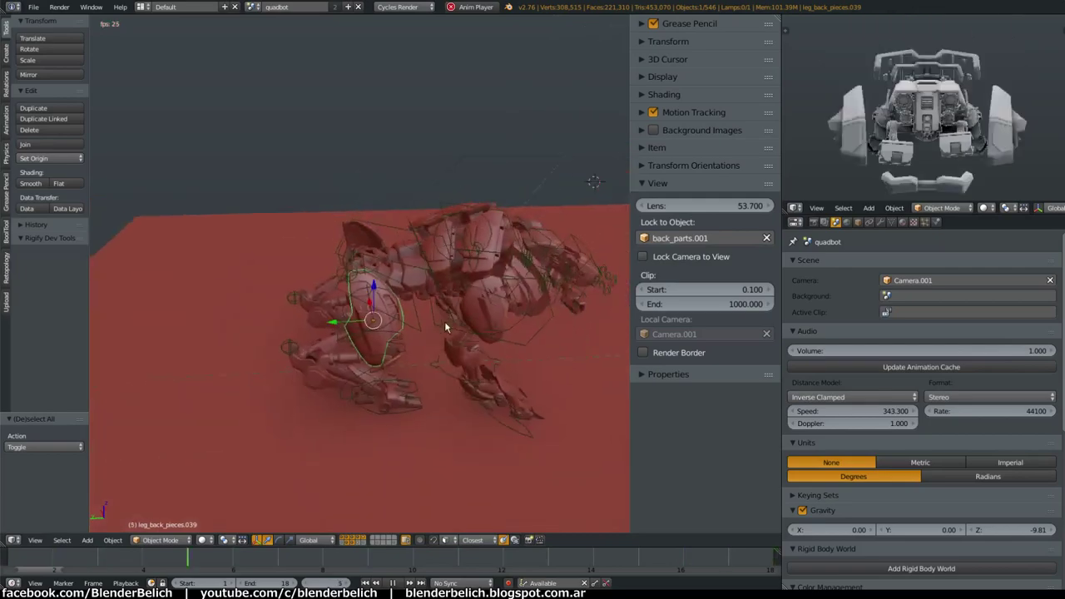
click(766, 238)
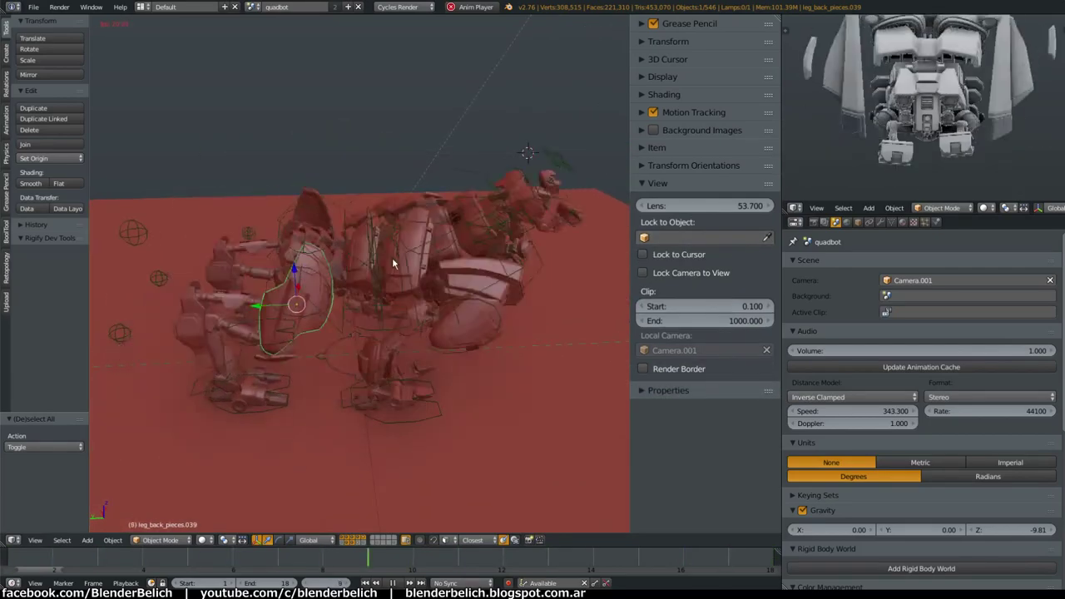
middle_drag(395, 264, 637, 263)
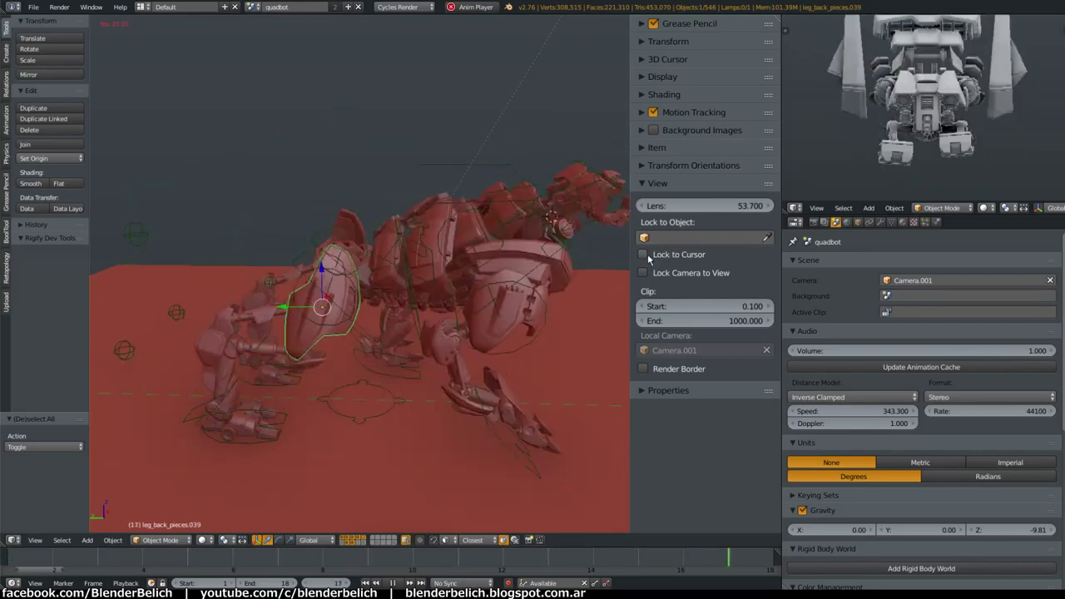
Enable Lock to Cursor and orbit around the 3D cursor during playback
click(644, 254)
mouse_move(468, 304)
middle_down()
mouse_move(311, 303)
mouse_move(268, 349)
middle_up()
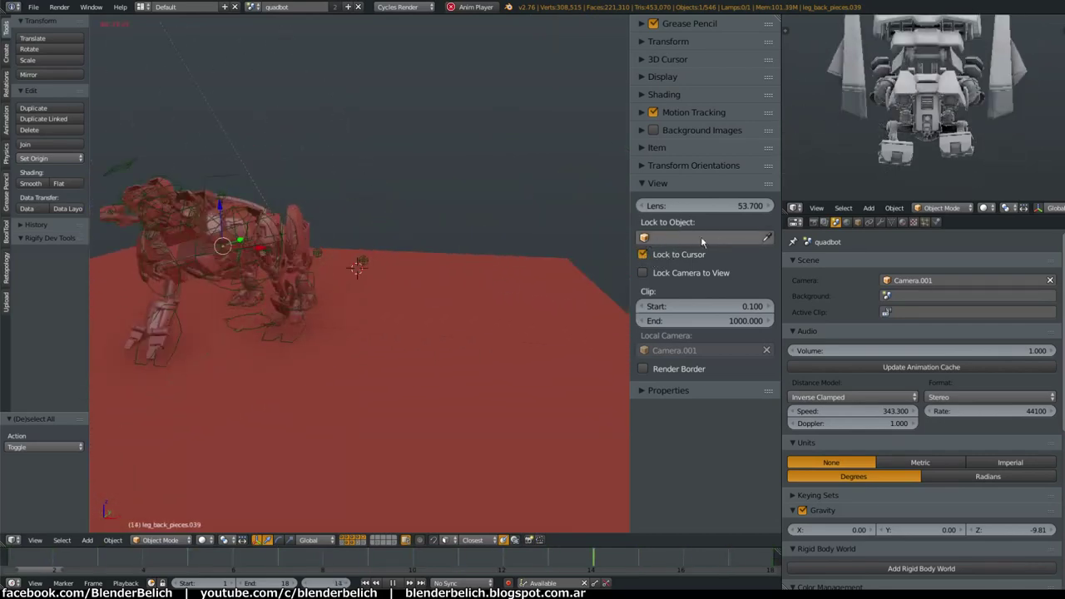
mouse_move(419, 293)
middle_down()
mouse_move(443, 352)
mouse_move(502, 330)
mouse_move(424, 309)
middle_up()
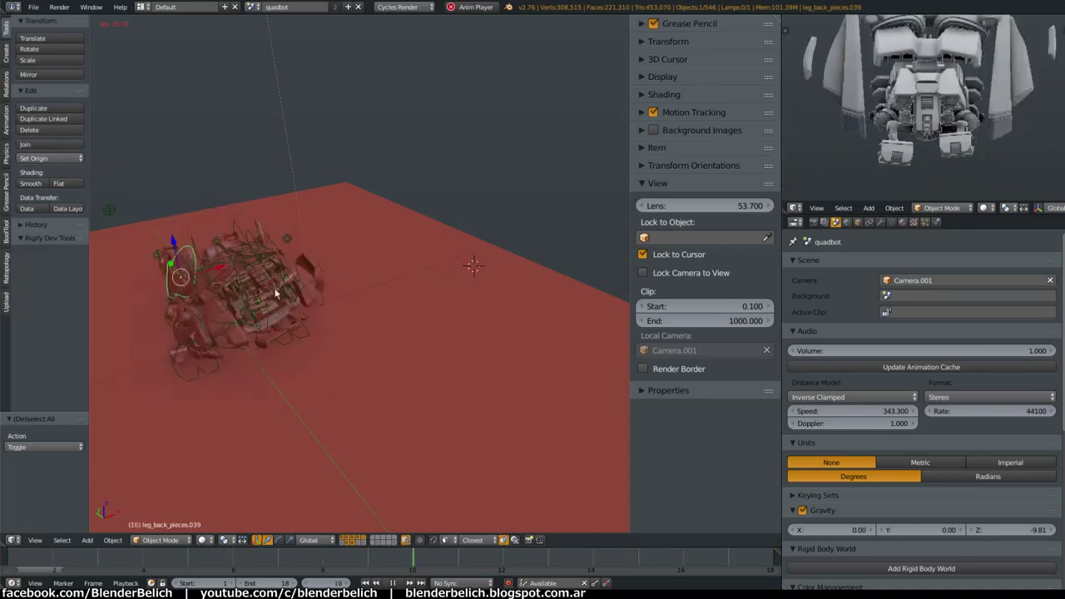
mouse_move(276, 292)
middle_down()
mouse_move(369, 299)
mouse_move(369, 352)
mouse_move(464, 388)
mouse_move(368, 430)
mouse_move(240, 450)
mouse_move(225, 433)
mouse_move(285, 404)
mouse_move(257, 430)
mouse_move(398, 353)
mouse_move(344, 437)
mouse_move(531, 346)
mouse_move(435, 423)
mouse_move(475, 380)
mouse_move(452, 387)
mouse_move(422, 285)
mouse_move(307, 357)
mouse_move(387, 404)
mouse_move(199, 352)
mouse_move(406, 370)
mouse_move(513, 396)
mouse_move(389, 366)
mouse_move(403, 353)
mouse_move(422, 366)
mouse_move(375, 374)
mouse_move(386, 352)
mouse_move(575, 311)
middle_up()
scroll(369, 353, down, 5)
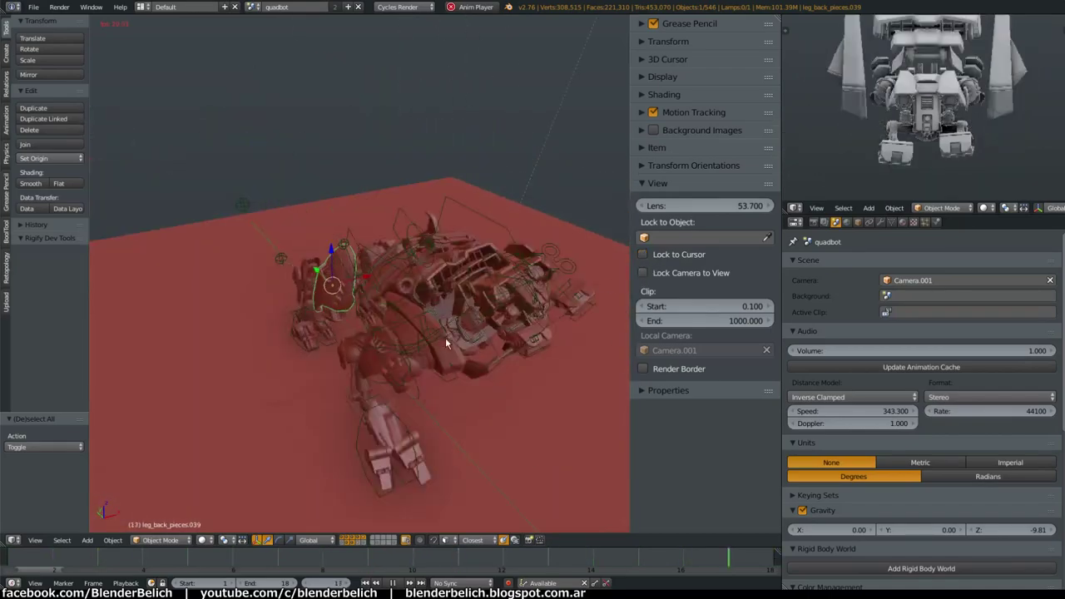
mouse_move(445, 337)
middle_down()
mouse_move(258, 283)
mouse_move(445, 351)
mouse_move(579, 290)
mouse_move(467, 297)
mouse_move(414, 324)
mouse_move(432, 283)
mouse_move(466, 375)
mouse_move(502, 335)
mouse_move(447, 171)
middle_up()
Select the floor plane, orbit to its far side, then bring up User Preferences with Ctrl+Alt+U
right_click(415, 328)
mouse_move(456, 365)
middle_down()
mouse_move(437, 368)
mouse_move(424, 347)
middle_up()
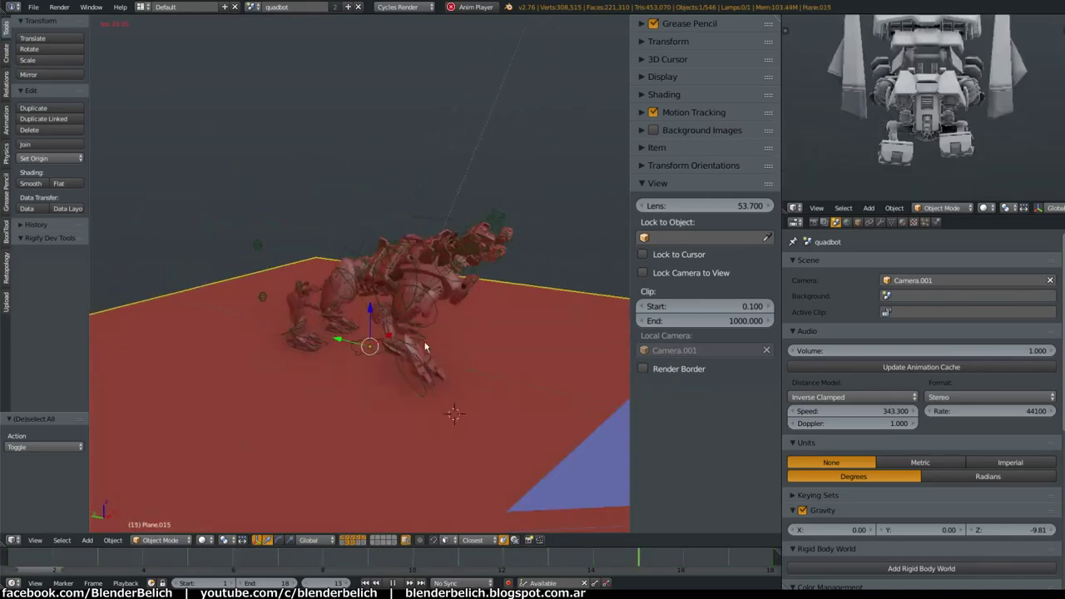
key(ctrl+alt+u)
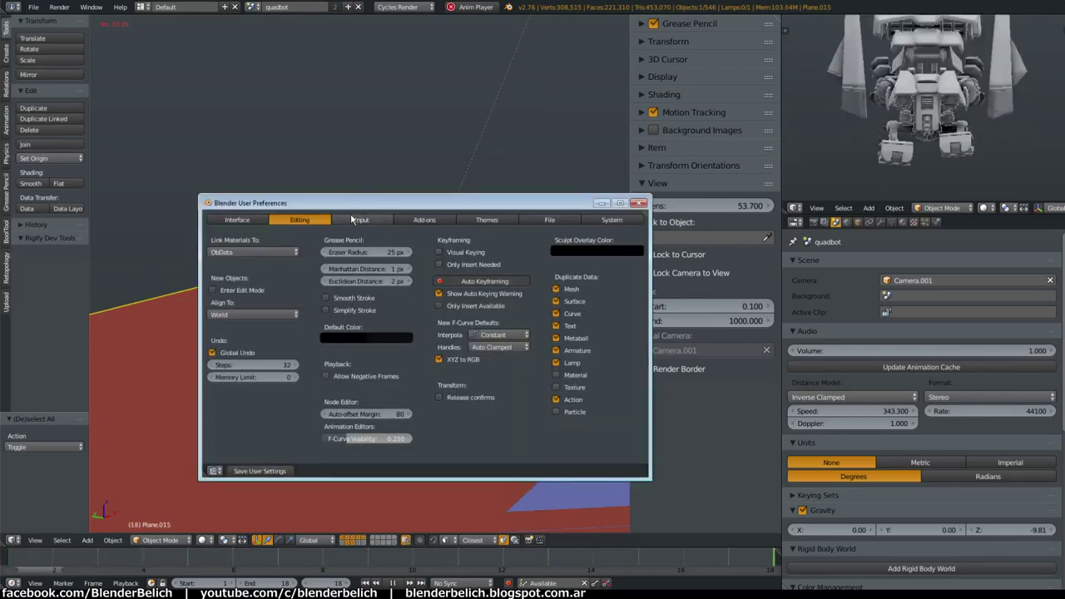
Browse the Input and Interface preference tabs, close User Preferences, then reopen it from File and close again
click(359, 219)
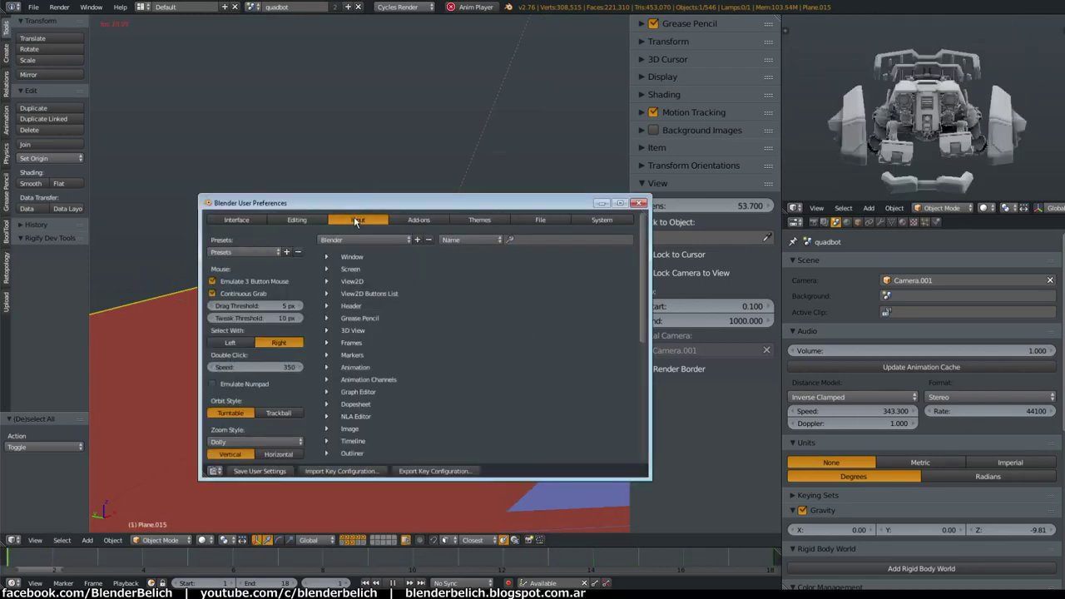
click(237, 220)
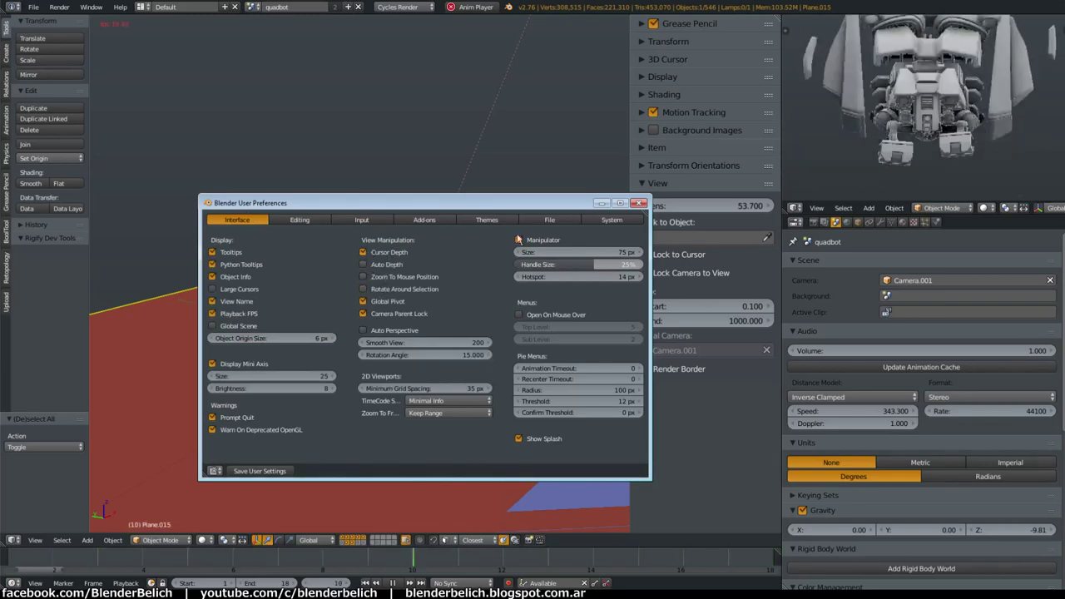
click(639, 203)
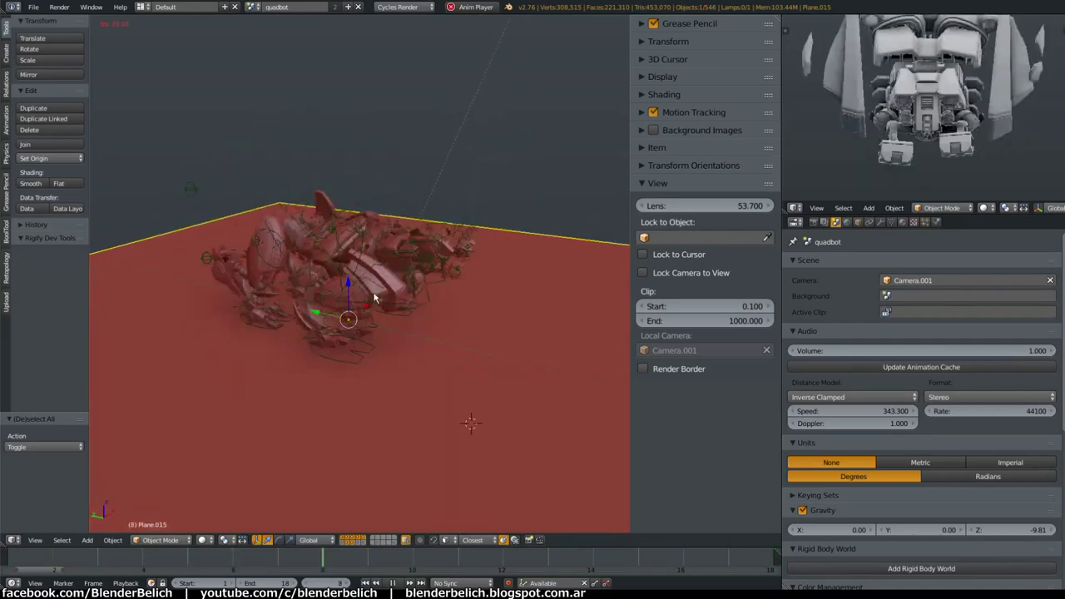
click(27, 8)
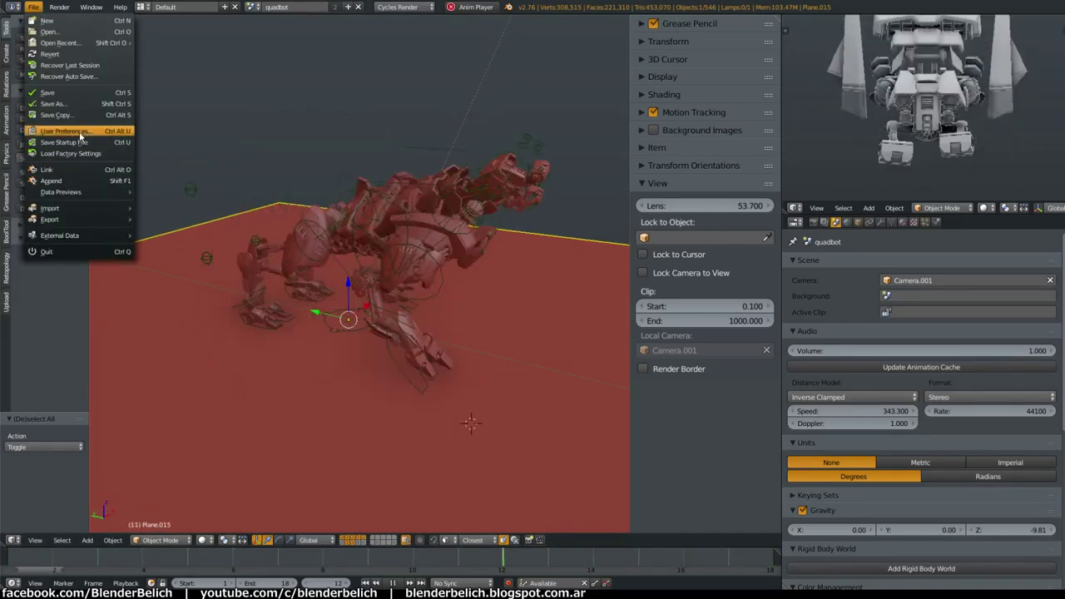
click(96, 133)
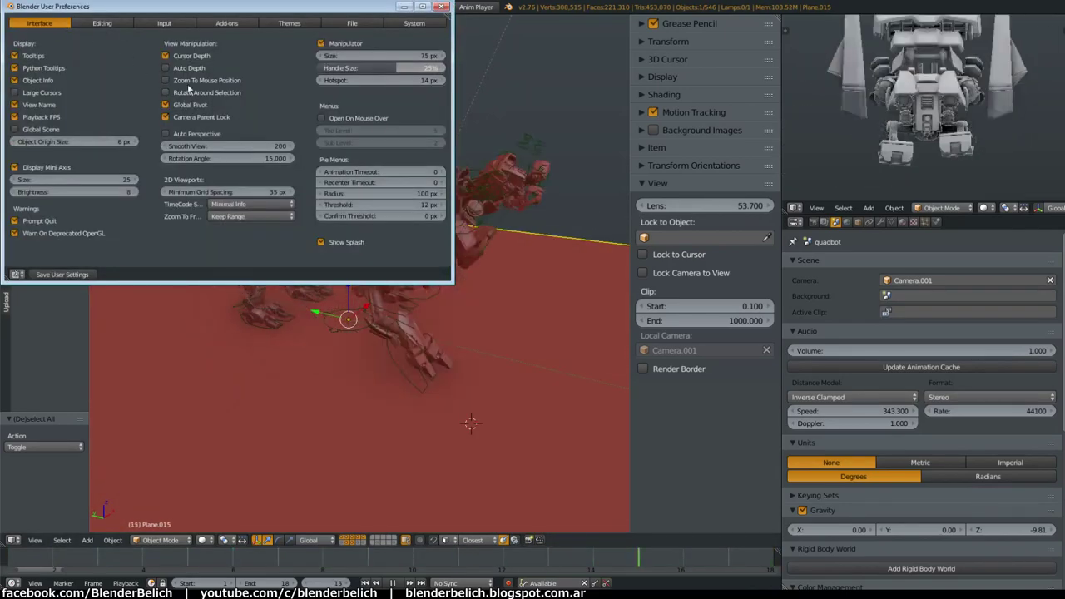
click(440, 6)
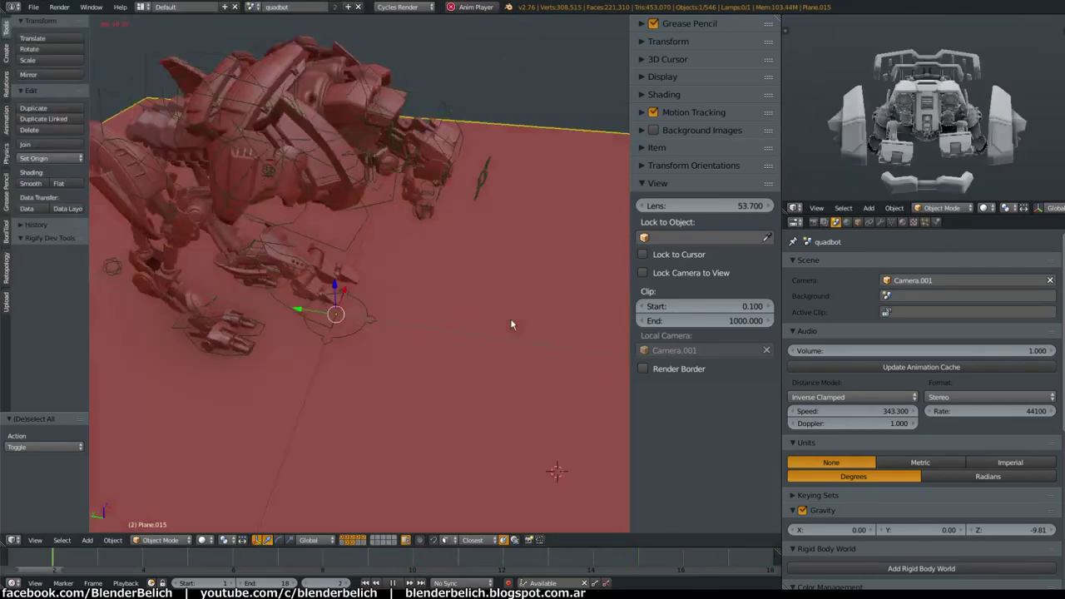
mouse_move(449, 275)
middle_down()
mouse_move(496, 331)
mouse_move(420, 273)
mouse_move(422, 315)
mouse_move(453, 335)
mouse_move(439, 296)
mouse_move(464, 324)
mouse_move(394, 342)
mouse_move(406, 380)
mouse_move(406, 344)
middle_up()
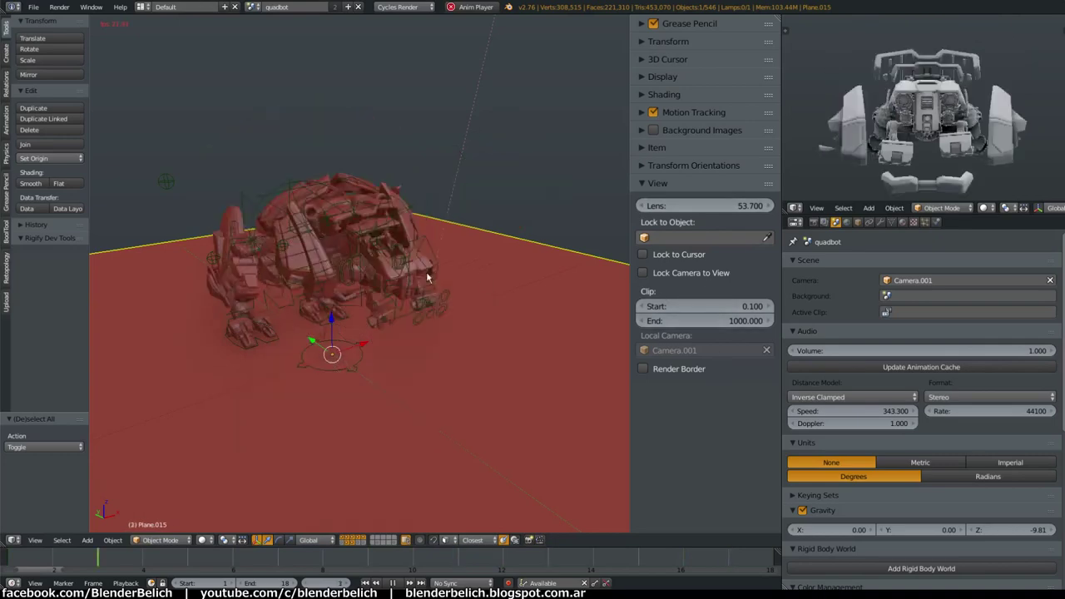
middle_drag(491, 292, 476, 277)
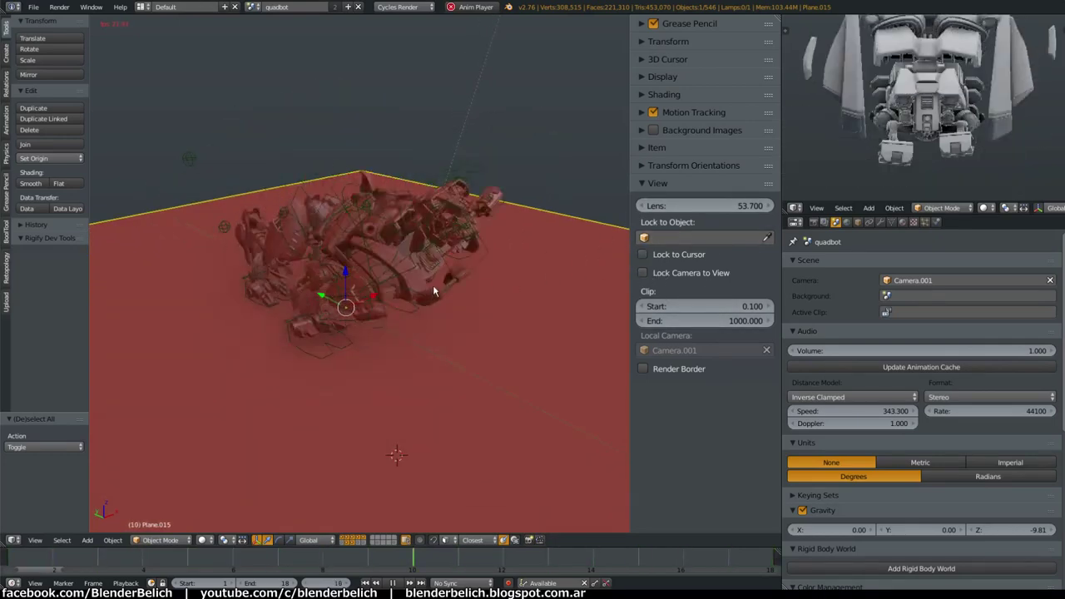
mouse_move(432, 284)
middle_down()
mouse_move(517, 331)
mouse_move(519, 245)
mouse_move(484, 224)
mouse_move(497, 275)
middle_up()
Select Camera.001 and bring up the 3D view's View menu to reach its Cameras options
right_click(513, 256)
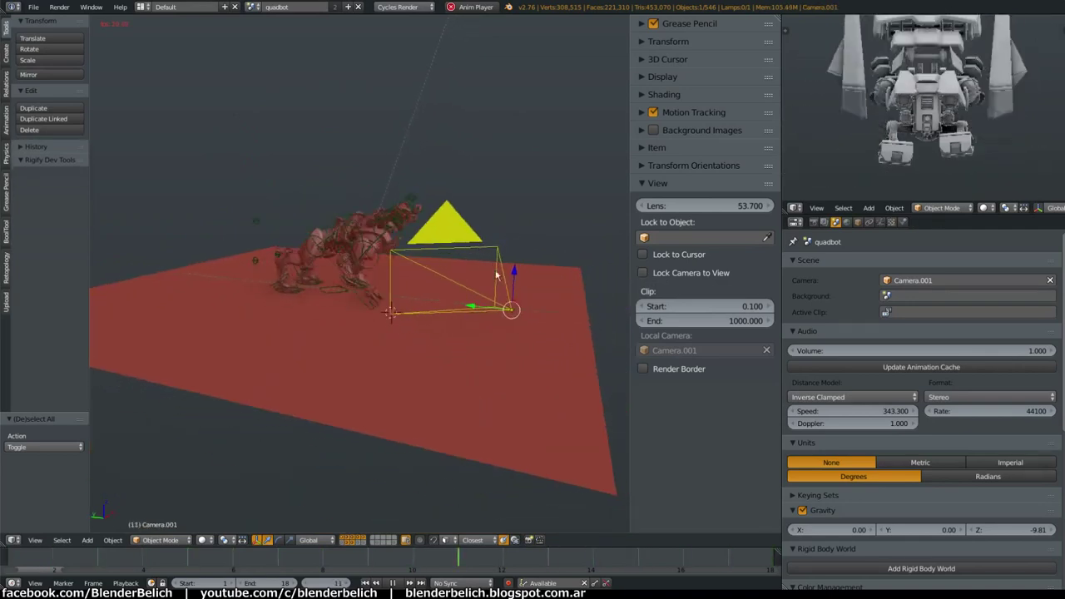
click(35, 540)
click(33, 540)
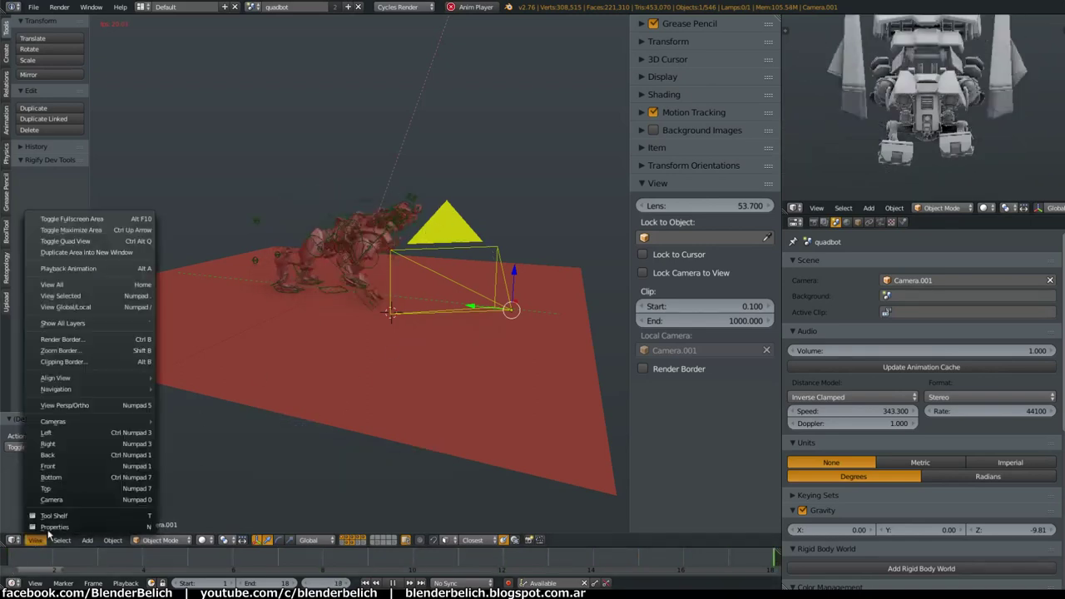
mouse_move(54, 421)
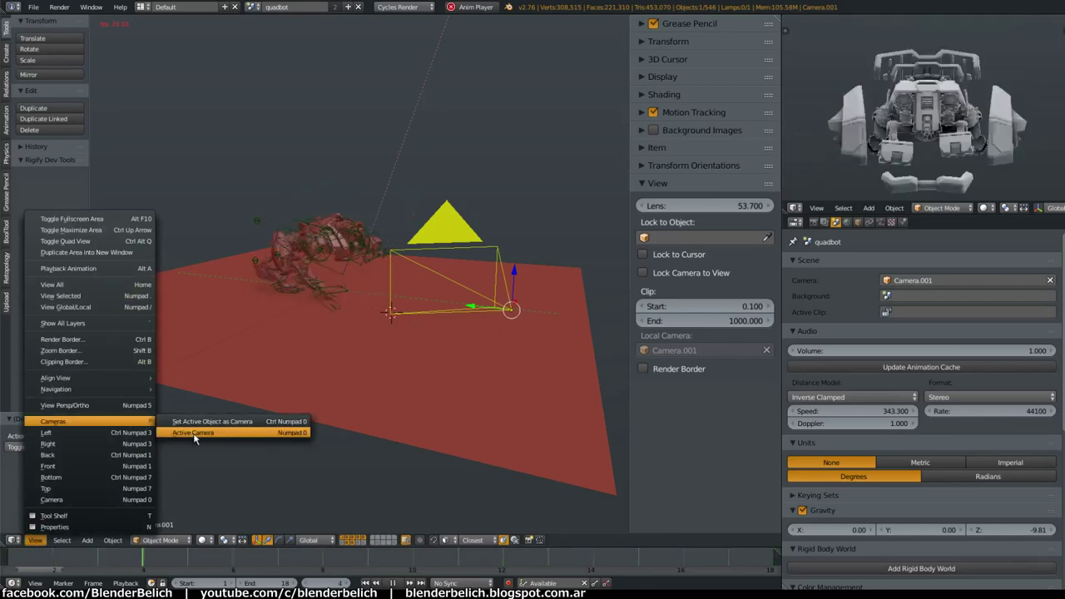
Look through the active camera, then uncheck Lock Camera to View and orbit away from the camera view
click(194, 434)
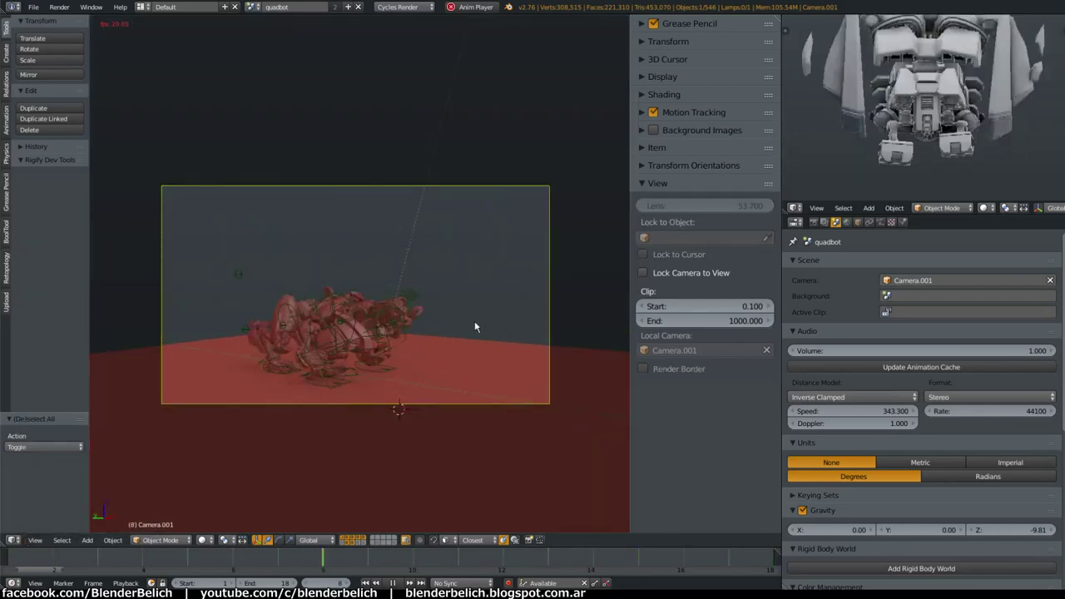
click(35, 539)
mouse_move(83, 421)
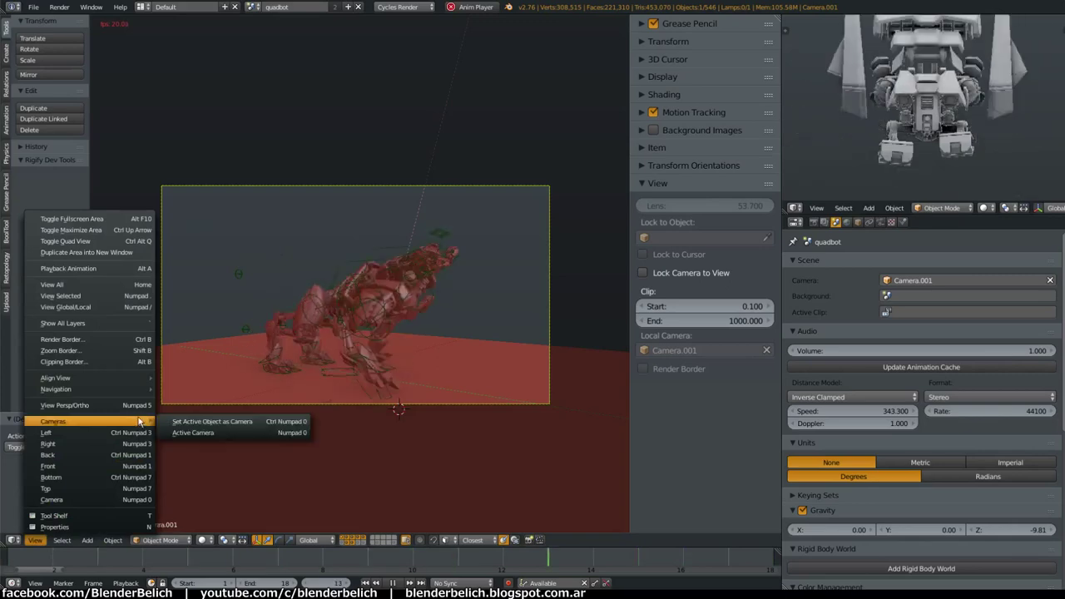
click(193, 434)
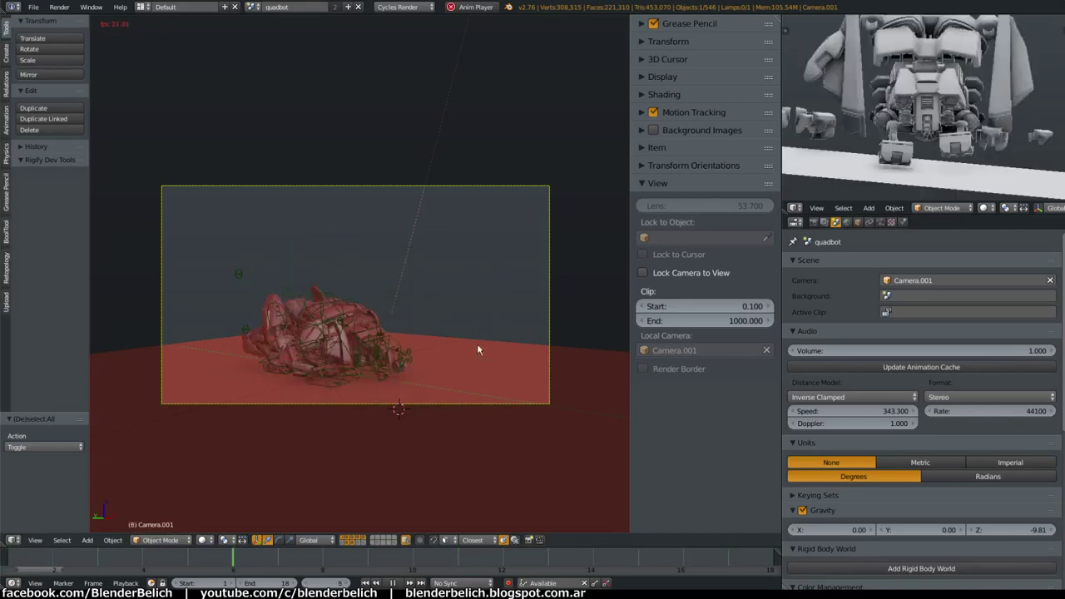
click(642, 272)
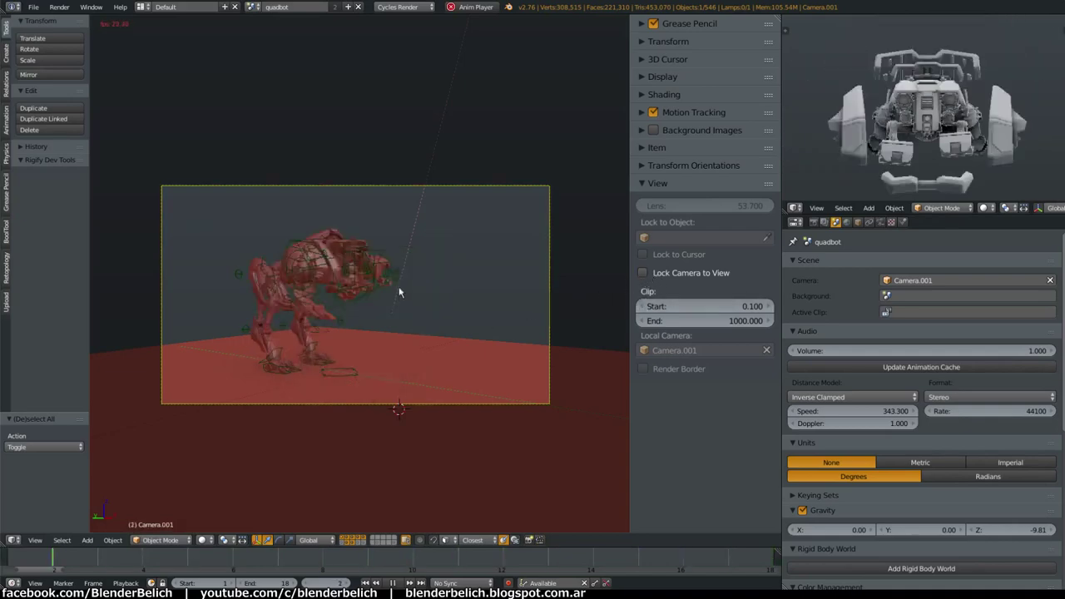
middle_drag(398, 292, 383, 251)
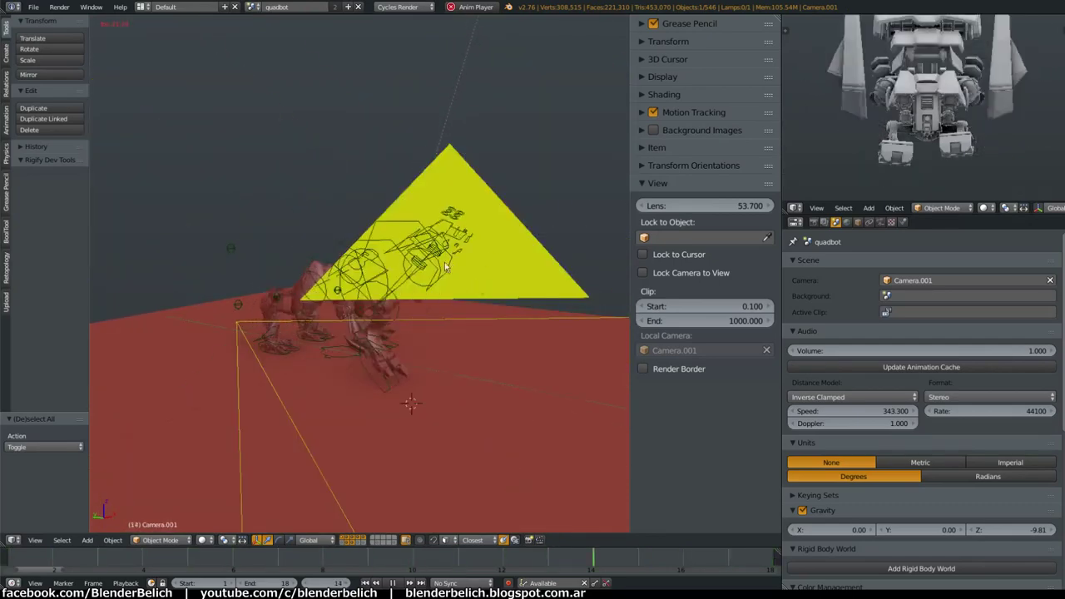
Narrow the side panel and toggle in and out of Camera.001's view, confirming the camera stays put
key(KP_0)
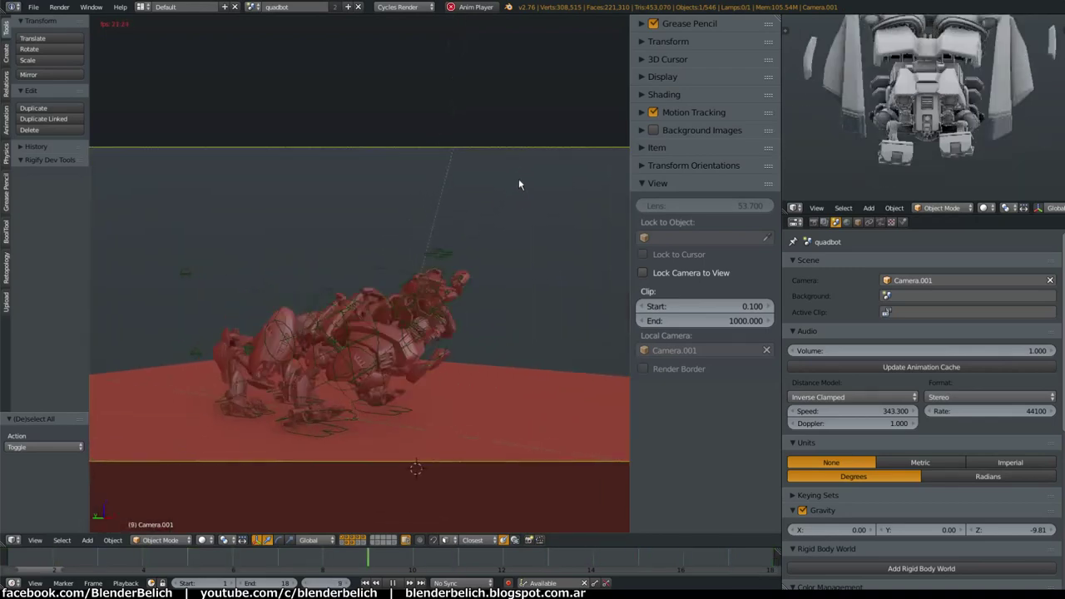
drag(630, 238, 693, 249)
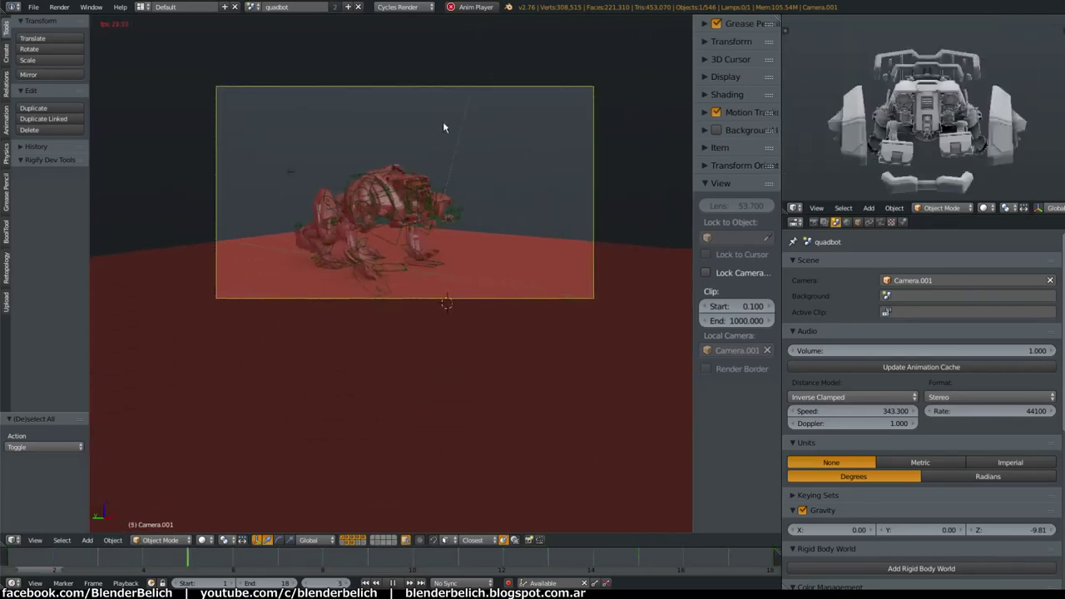
mouse_move(588, 174)
shift+middle_down()
mouse_move(462, 208)
mouse_move(448, 228)
shift+middle_up()
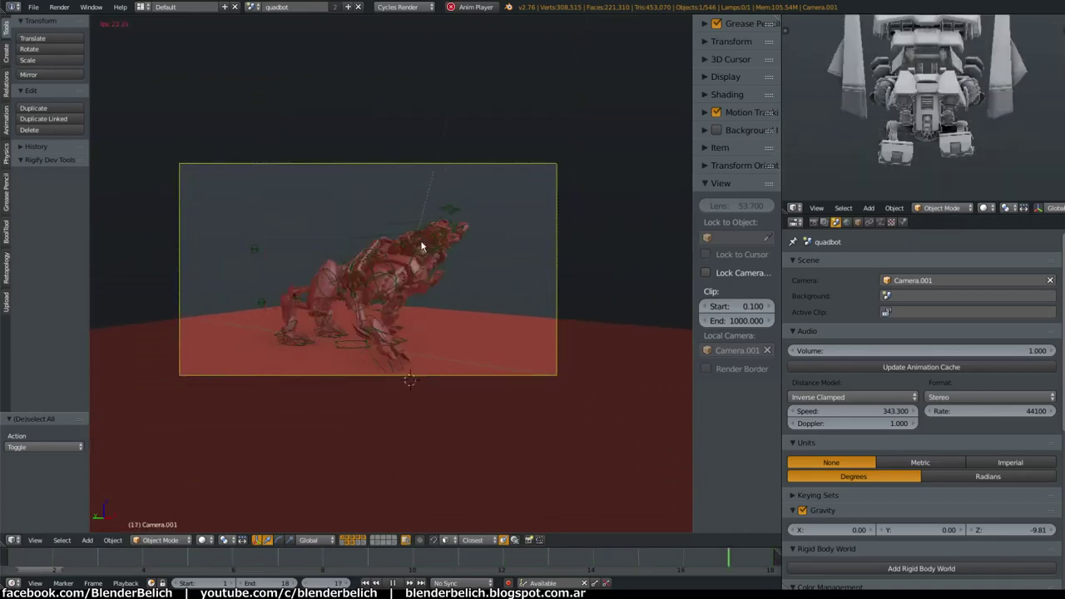
mouse_move(427, 239)
middle_down()
mouse_move(455, 262)
mouse_move(422, 252)
mouse_move(422, 261)
middle_up()
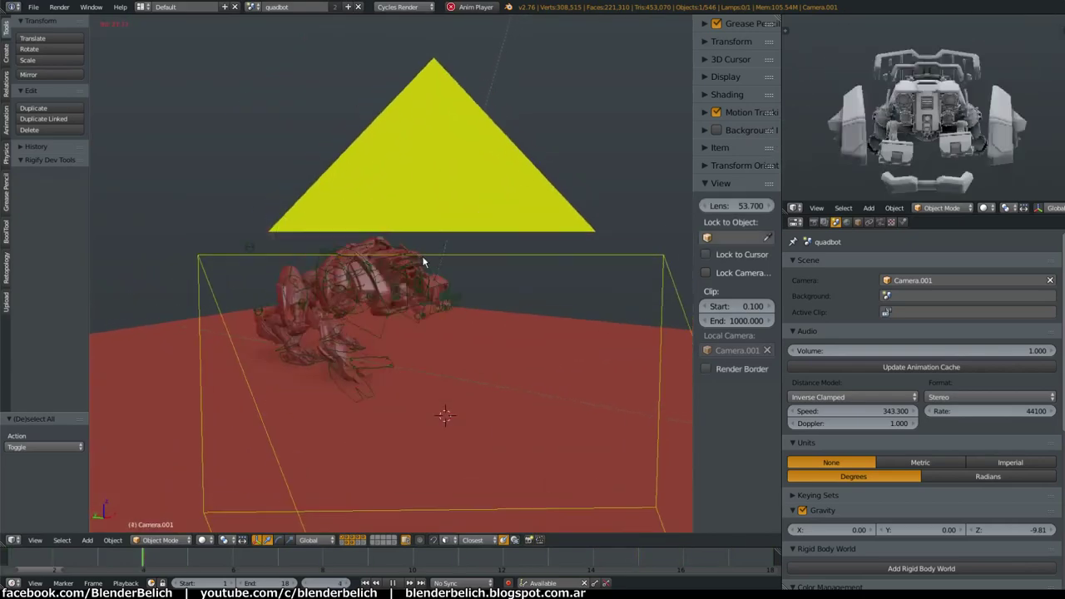
key(KP_0)
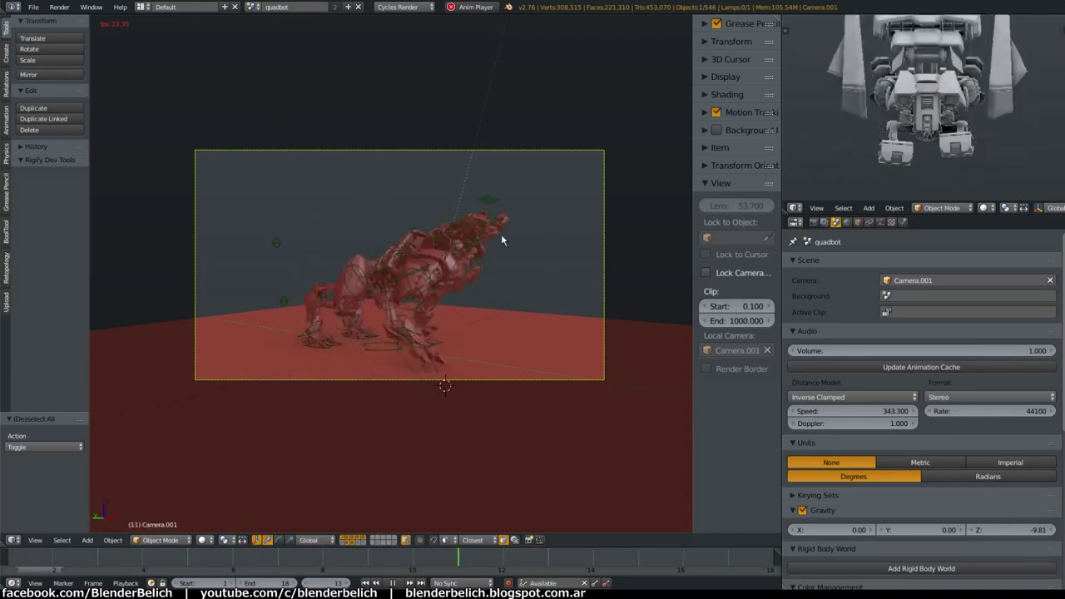
key(KP_0)
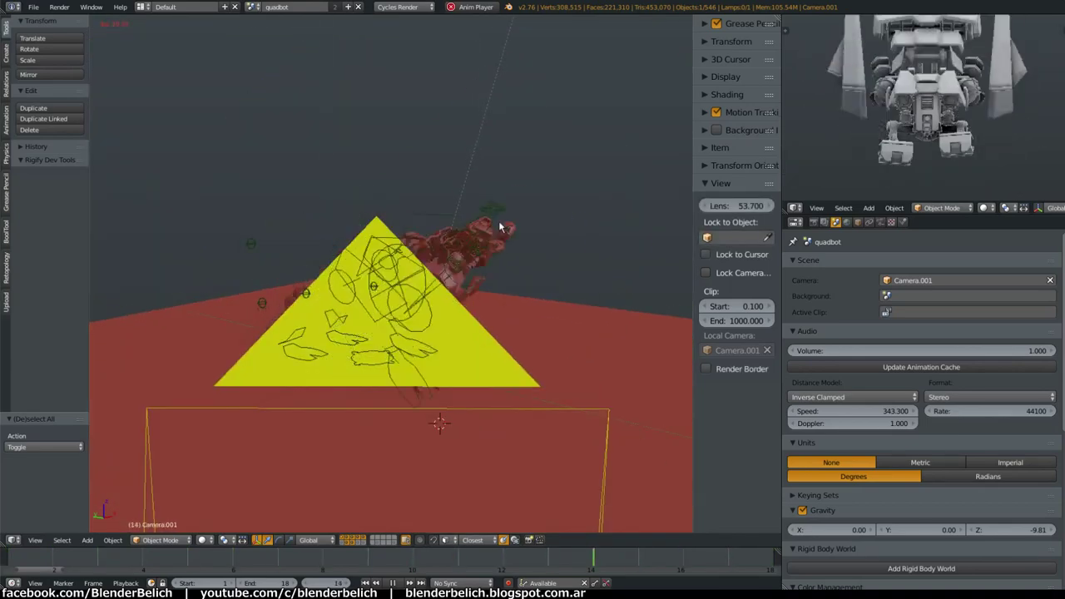
key(KP_0)
Enable Lock Camera to View and widen the side panel so its labels fit
click(706, 273)
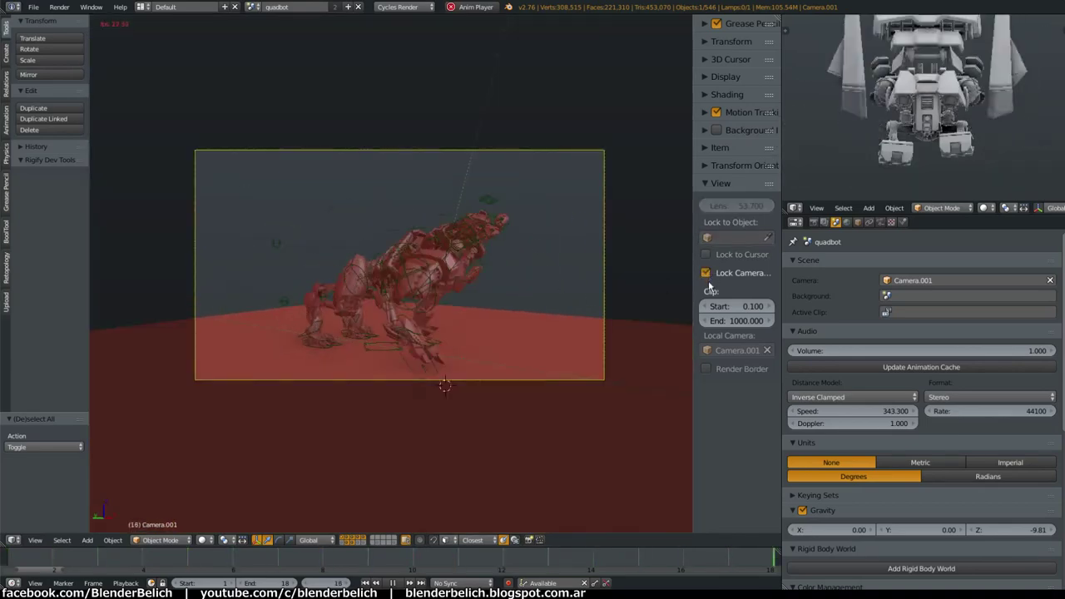
drag(696, 285, 630, 284)
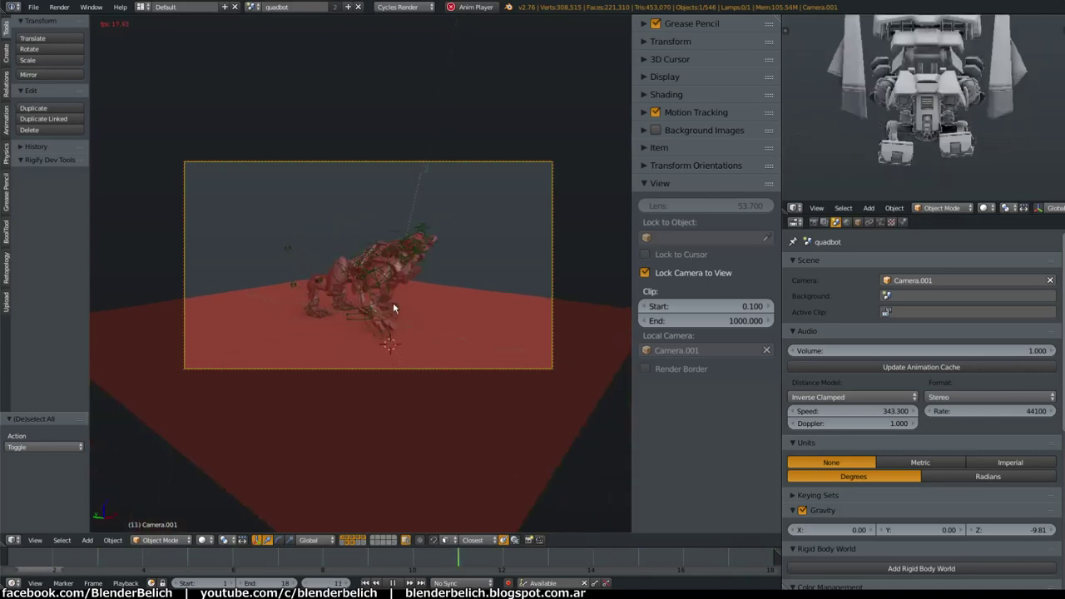
Turn the lower-right area into a 3D View with Shift+F5 and frame Camera.001 in it
key(shift+F5)
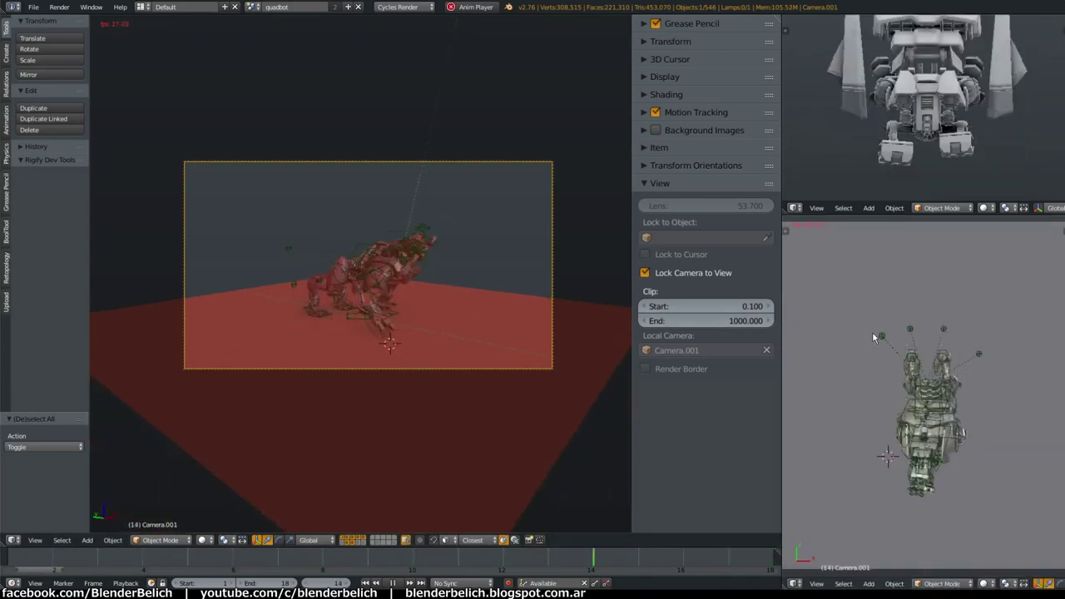
mouse_move(872, 331)
middle_down()
mouse_move(937, 332)
mouse_move(902, 435)
mouse_move(792, 404)
middle_up()
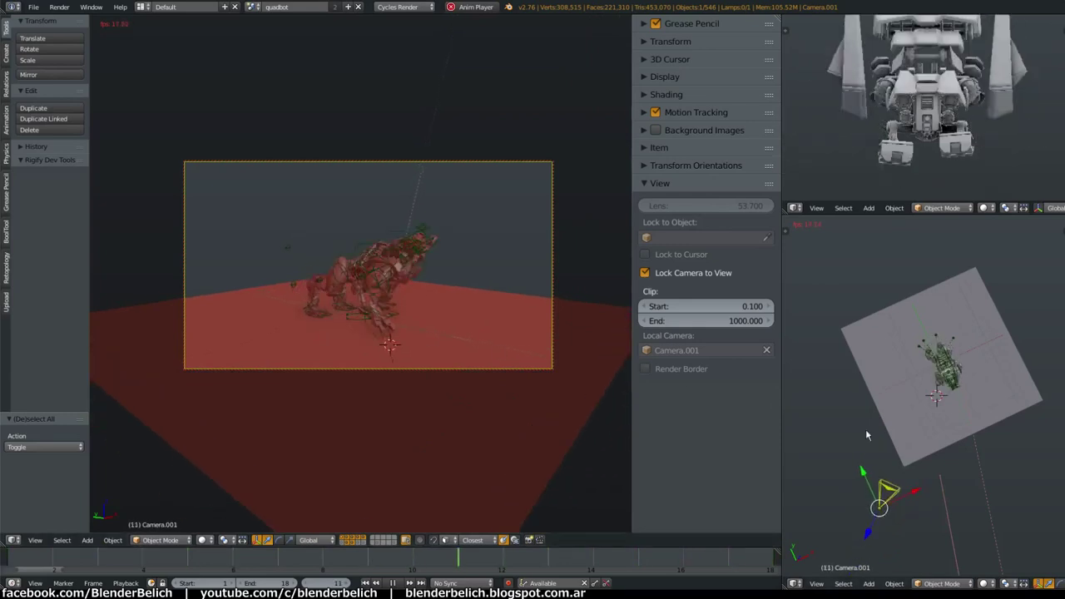
shift+middle_drag(865, 428, 885, 388)
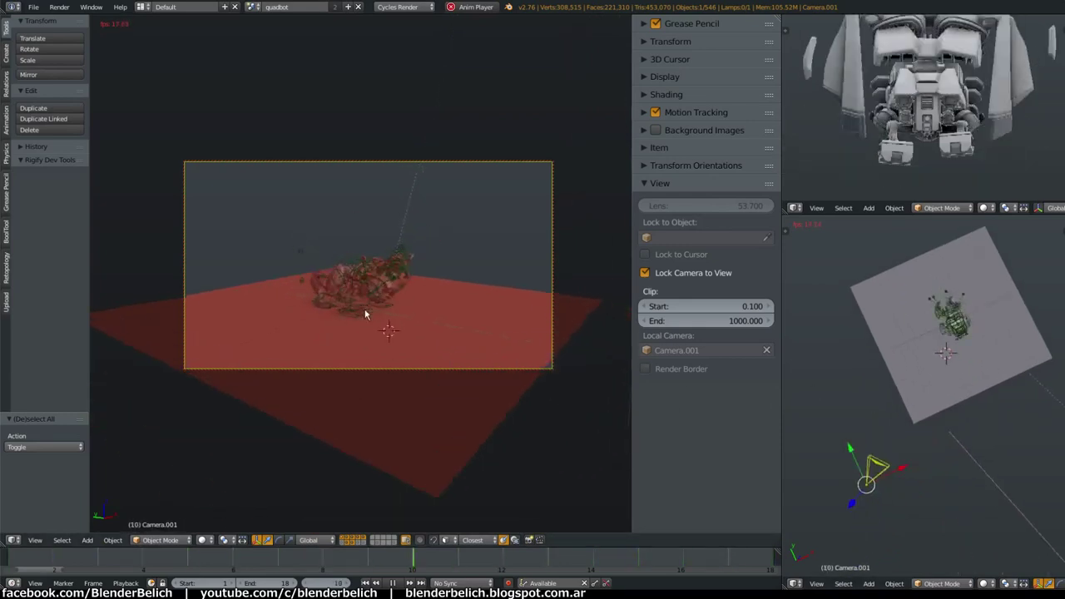
Re-aim Camera.001 at the robot from a lower, more horizontal angle, then turn off Lock Camera to View
middle_drag(365, 315, 391, 341)
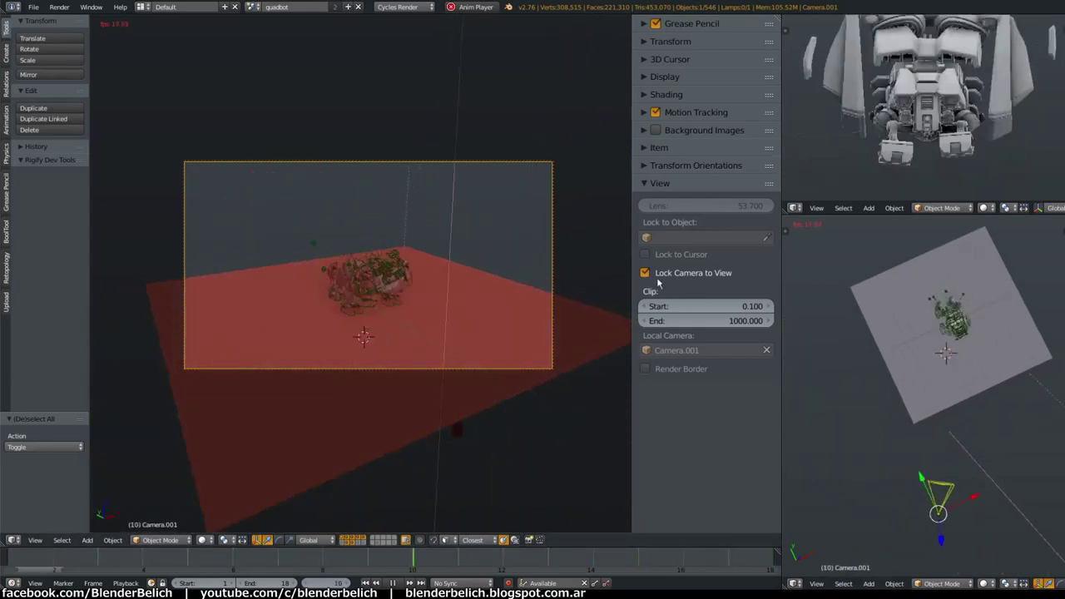
middle_drag(456, 293, 467, 251)
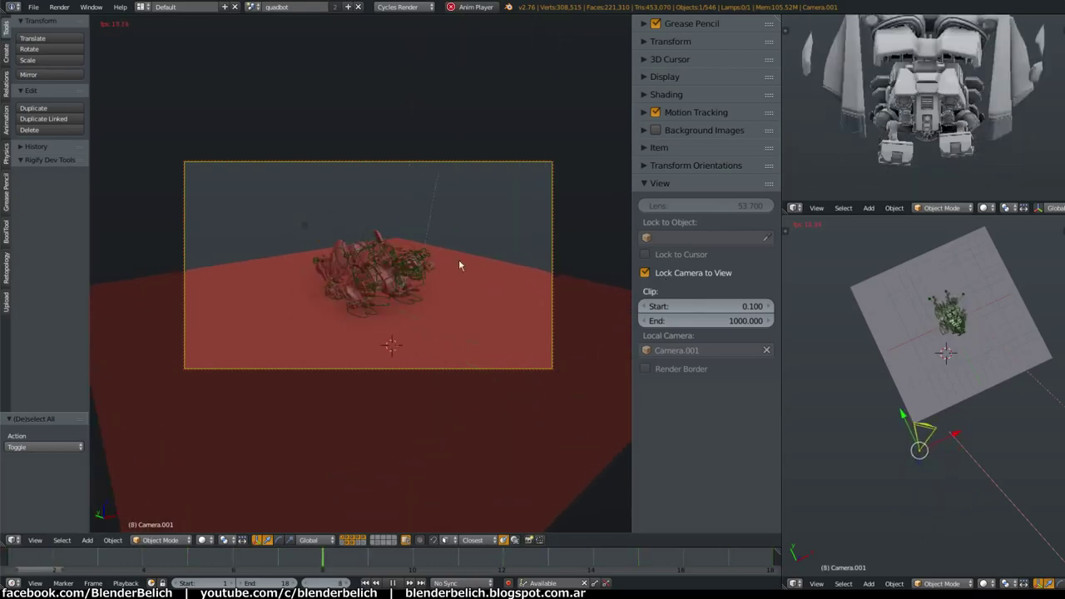
click(646, 273)
mouse_move(522, 284)
middle_down()
mouse_move(454, 281)
mouse_move(461, 356)
mouse_move(391, 293)
mouse_move(389, 329)
mouse_move(580, 310)
middle_up()
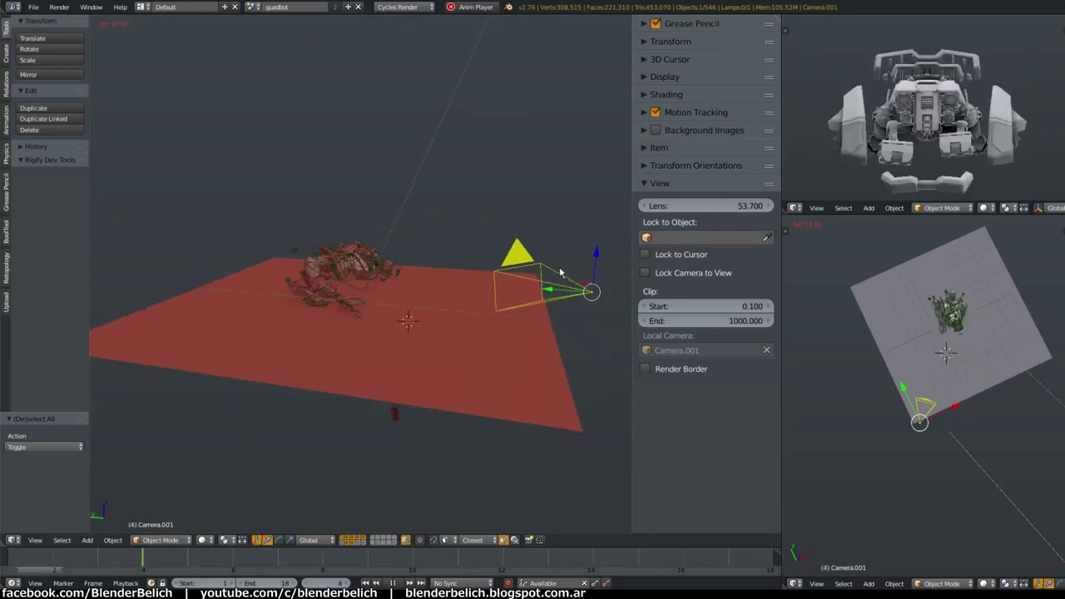
Return to the camera view, set Clip Start to 0.001, then orbit and zoom in close on the robot
middle_drag(480, 322, 453, 293)
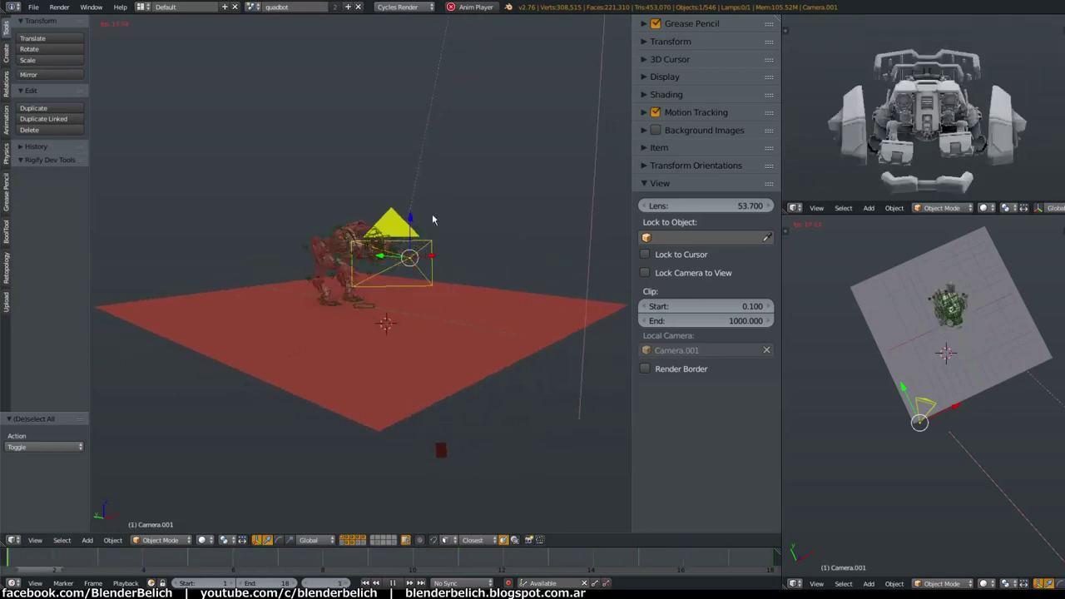
key(KP_0)
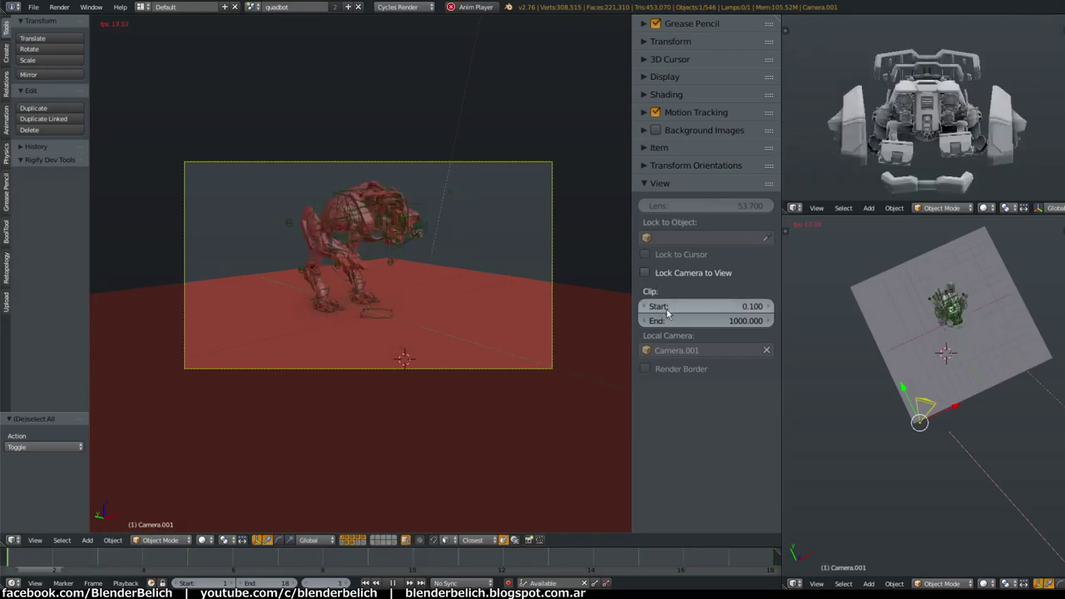
mouse_move(666, 312)
mouse_down()
mouse_move(679, 306)
mouse_move(657, 307)
mouse_up()
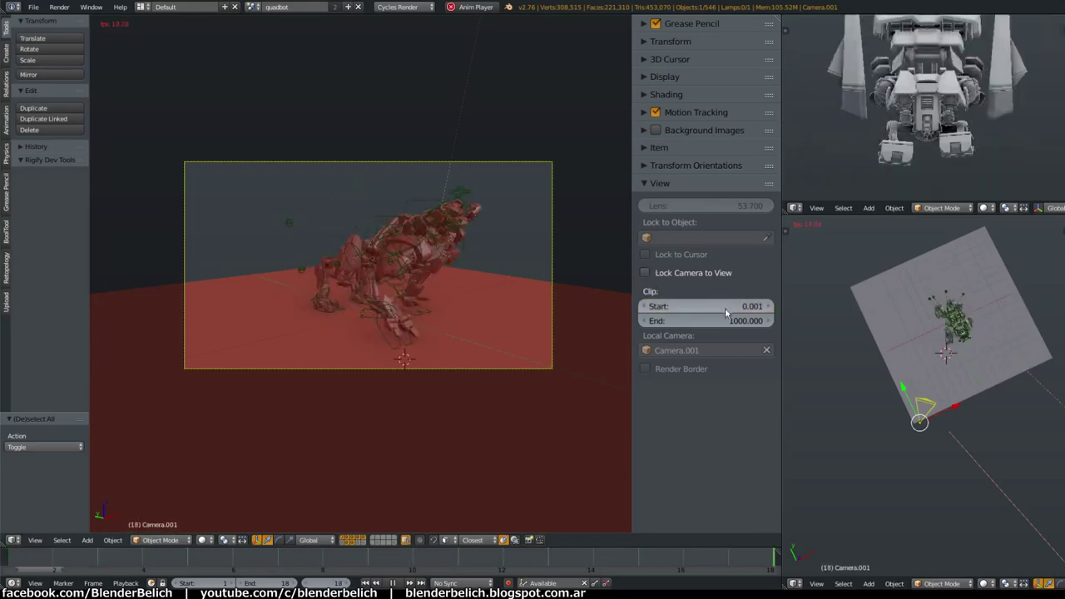
mouse_move(471, 282)
middle_down()
mouse_move(542, 295)
mouse_move(458, 314)
mouse_move(510, 200)
mouse_move(487, 483)
mouse_move(507, 190)
mouse_move(524, 147)
mouse_move(516, 224)
mouse_move(467, 282)
mouse_move(508, 321)
mouse_move(440, 302)
mouse_move(460, 360)
mouse_move(466, 347)
middle_up()
scroll(509, 321, up, 4)
scroll(492, 321, up, 3)
scroll(461, 354, down, 3)
scroll(466, 365, down, 2)
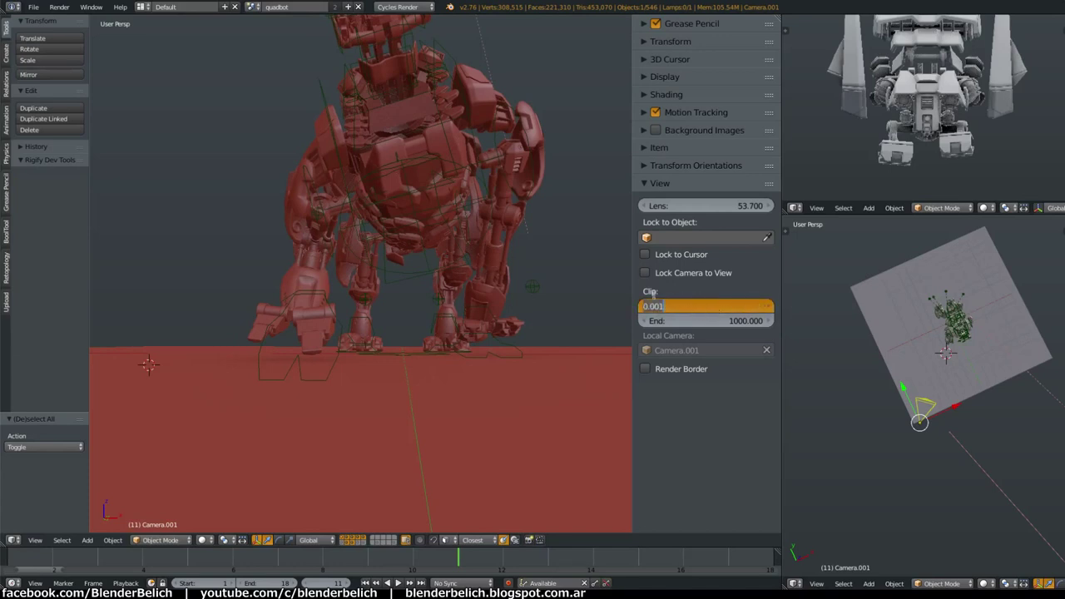
Push Clip Start up to about 2.2 so the floor is cut away, and orbit around the robot to inspect
mouse_move(675, 307)
mouse_down()
mouse_move(715, 307)
mouse_move(534, 292)
mouse_up()
mouse_move(494, 273)
middle_down()
mouse_move(525, 305)
mouse_move(665, 312)
middle_up()
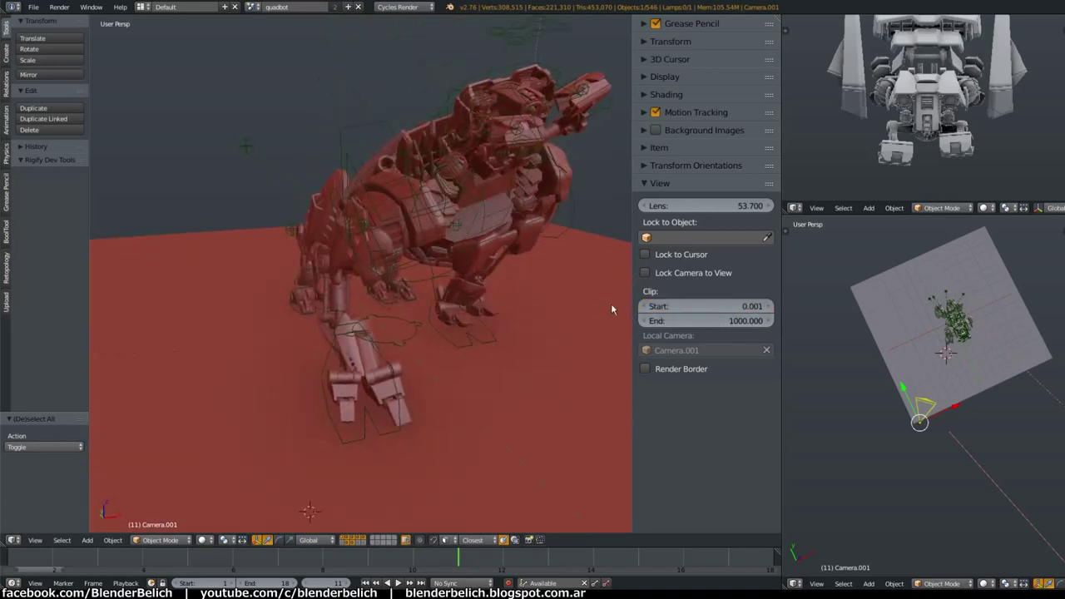
scroll(611, 309, down, 2)
scroll(614, 335, up, 2)
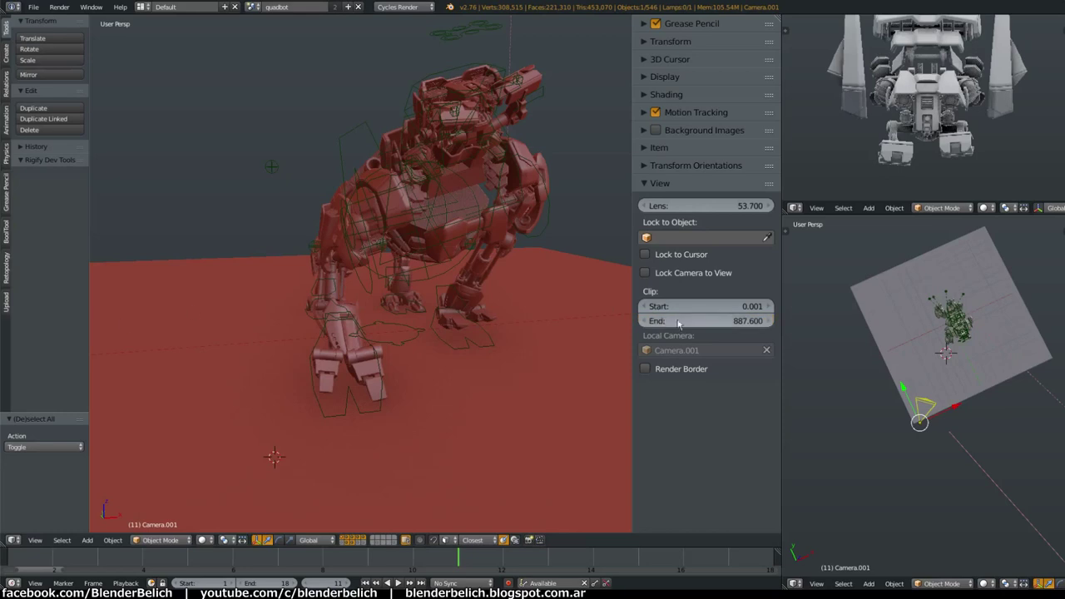
Set Clip End to 1, raise it until the robot reappears, then lower Clip Start and tighten Clip End
key(Return)
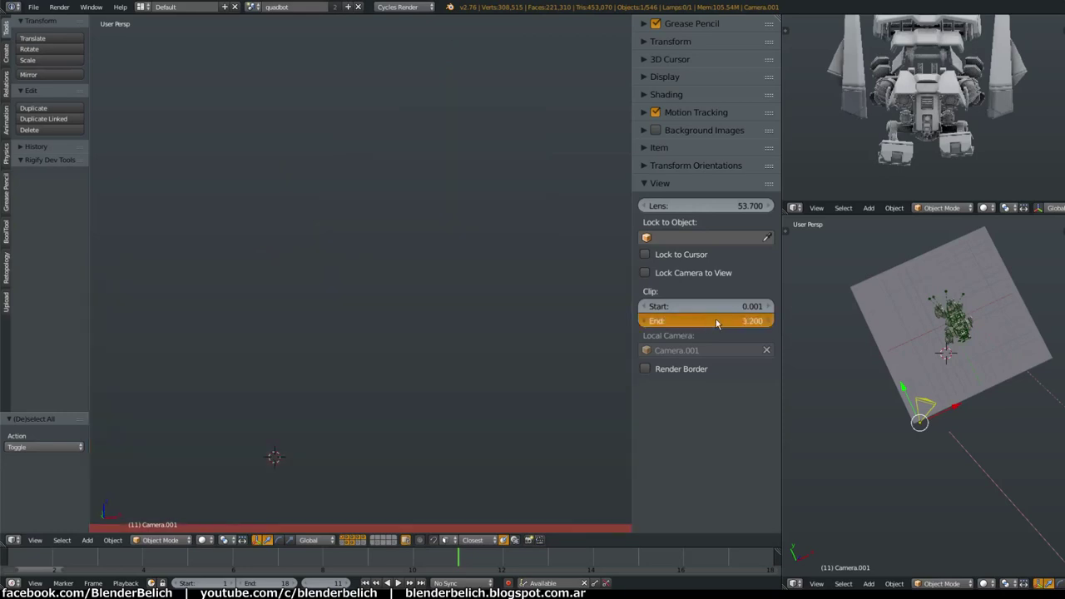
mouse_move(716, 323)
mouse_down()
mouse_move(743, 327)
mouse_move(726, 307)
mouse_up()
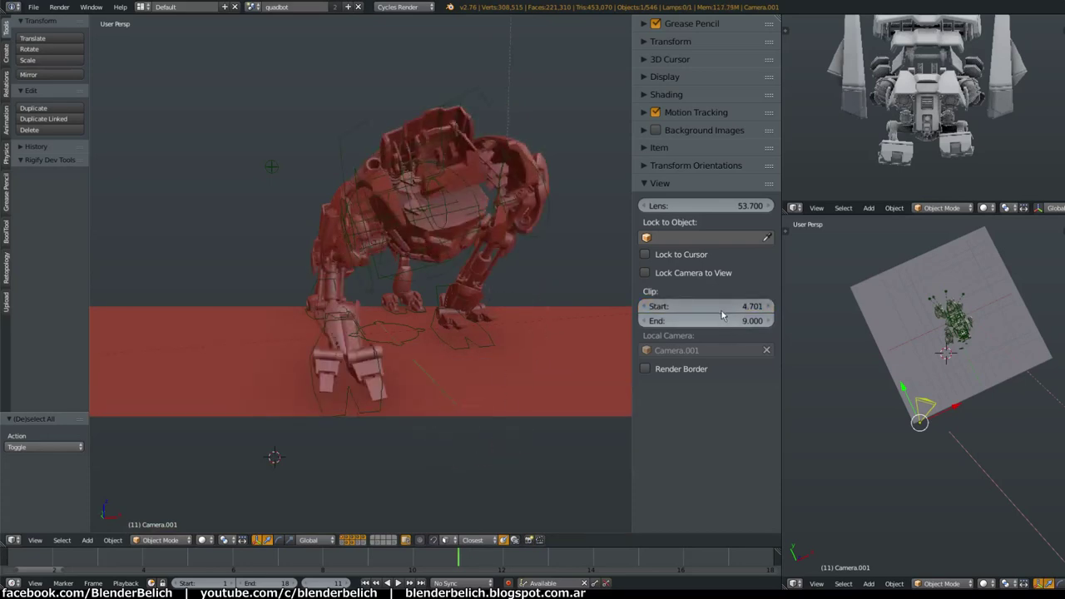
mouse_move(721, 310)
mouse_down()
mouse_move(705, 307)
mouse_move(717, 321)
mouse_move(771, 324)
mouse_up()
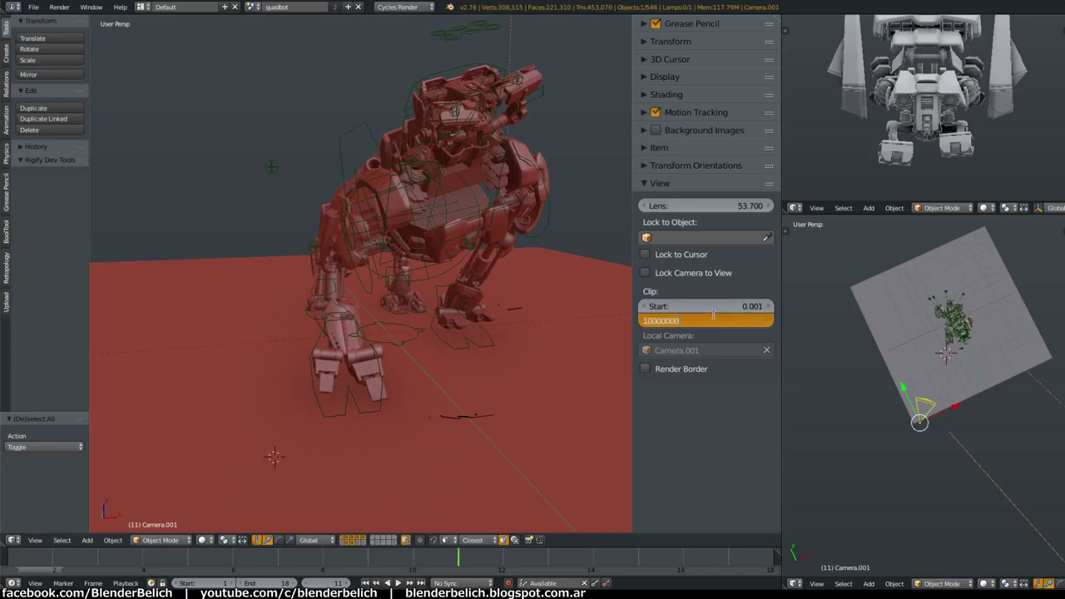
Orbit and zoom the main view to a low oblique angle showing the whole plane, robot and camera
mouse_move(467, 286)
middle_down()
mouse_move(508, 389)
mouse_move(505, 443)
mouse_move(529, 332)
middle_up()
scroll(511, 379, down, 4)
scroll(529, 324, up, 3)
scroll(523, 296, up, 3)
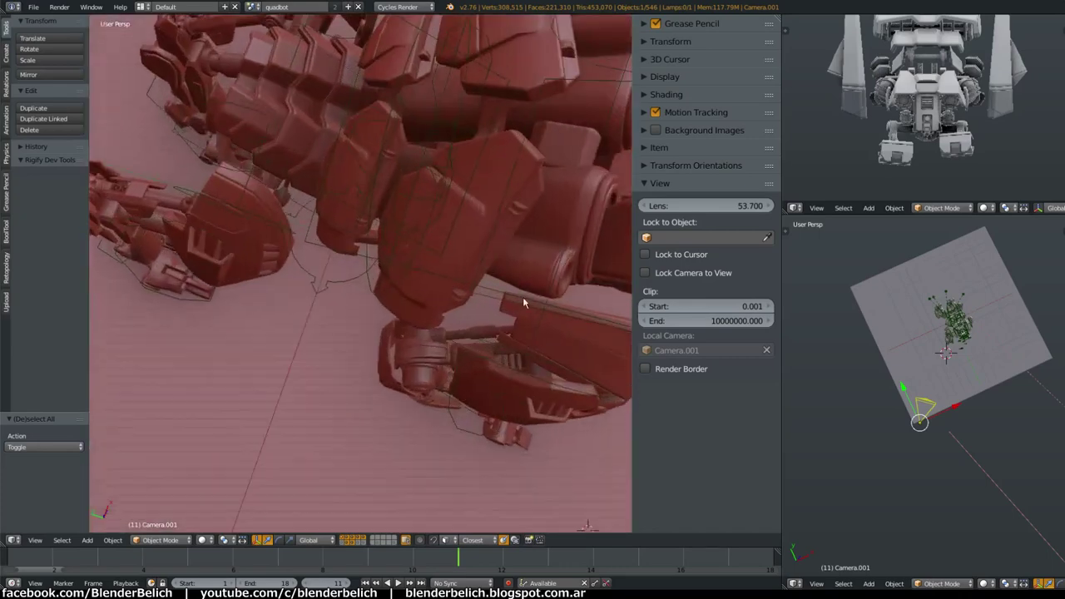
middle_drag(523, 297, 475, 241)
scroll(499, 302, down, 5)
mouse_move(499, 302)
middle_down()
mouse_move(471, 325)
mouse_move(424, 423)
mouse_move(438, 323)
middle_up()
Zoom in close on the robot and orbit around it, checking how the clipping range cuts the scene
scroll(461, 307, down, 3)
scroll(437, 323, up, 2)
scroll(437, 323, up, 5)
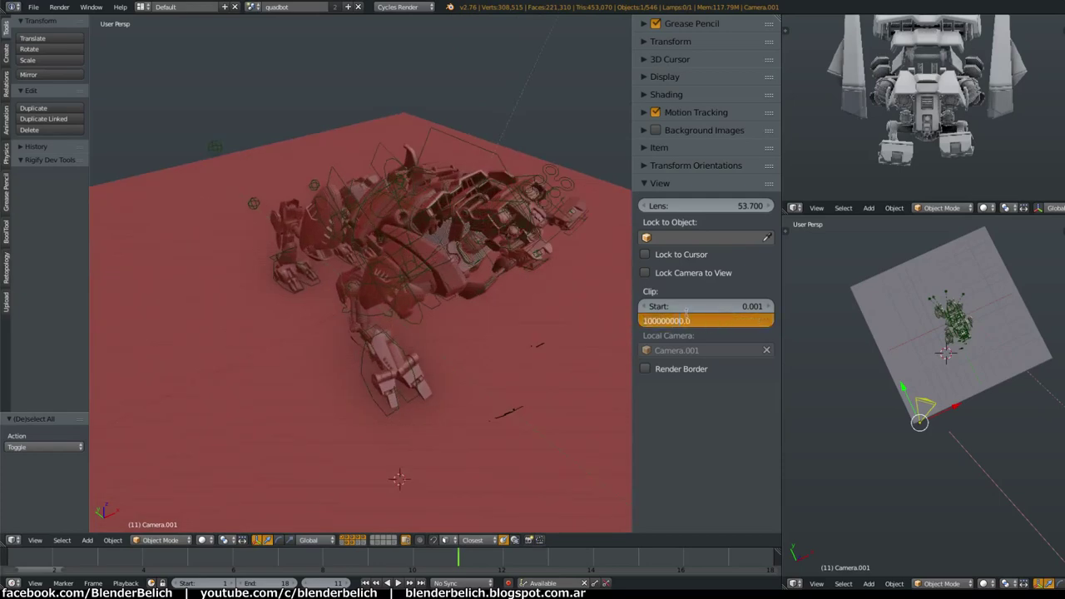
scroll(488, 333, up, 2)
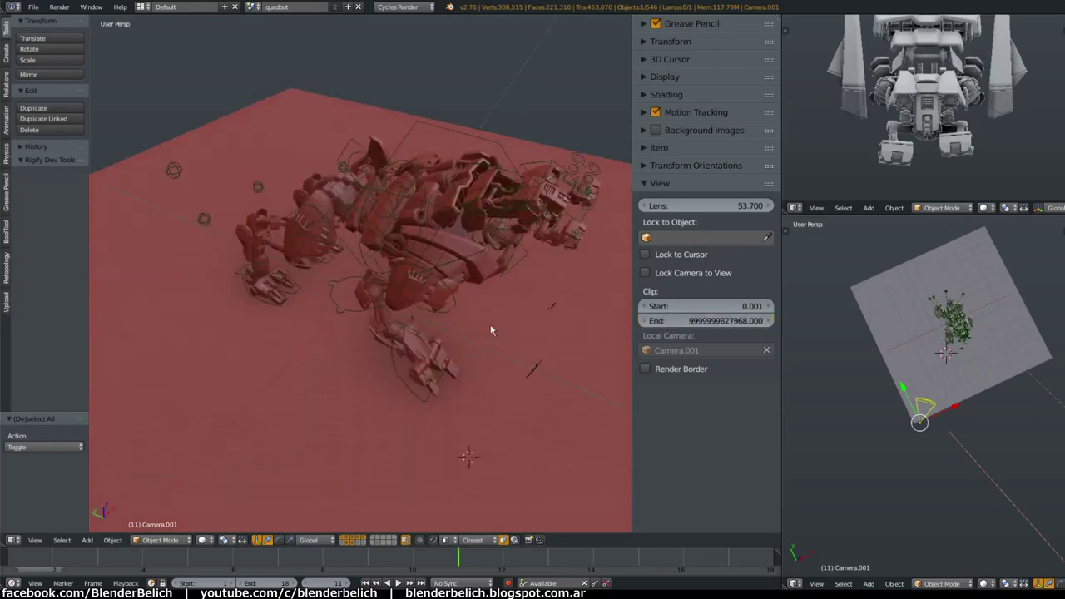
scroll(471, 244, up, 3)
scroll(471, 207, up, 3)
scroll(472, 195, up, 2)
scroll(472, 196, down, 3)
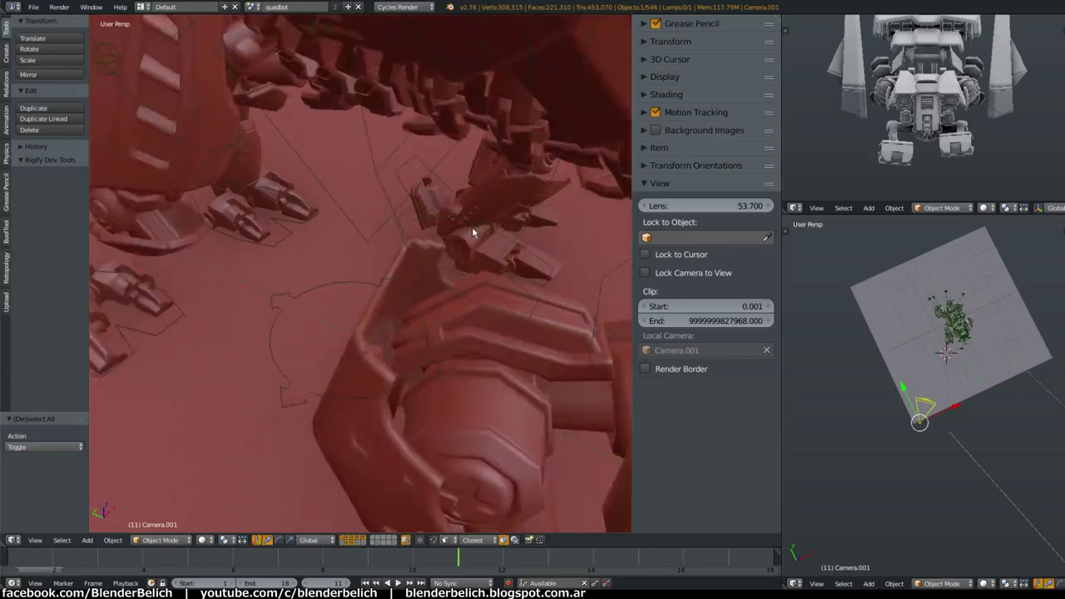
scroll(475, 230, down, 4)
scroll(468, 375, down, 2)
scroll(452, 380, down, 1)
scroll(450, 387, up, 6)
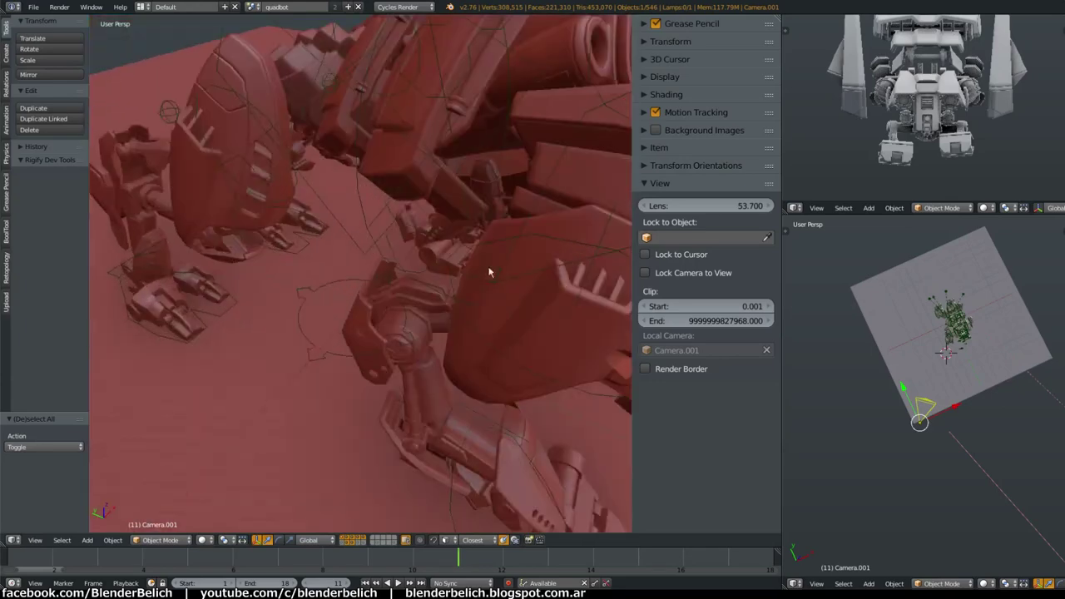
mouse_move(487, 269)
middle_down()
mouse_move(454, 268)
mouse_move(466, 283)
mouse_move(464, 377)
middle_up()
scroll(474, 350, down, 2)
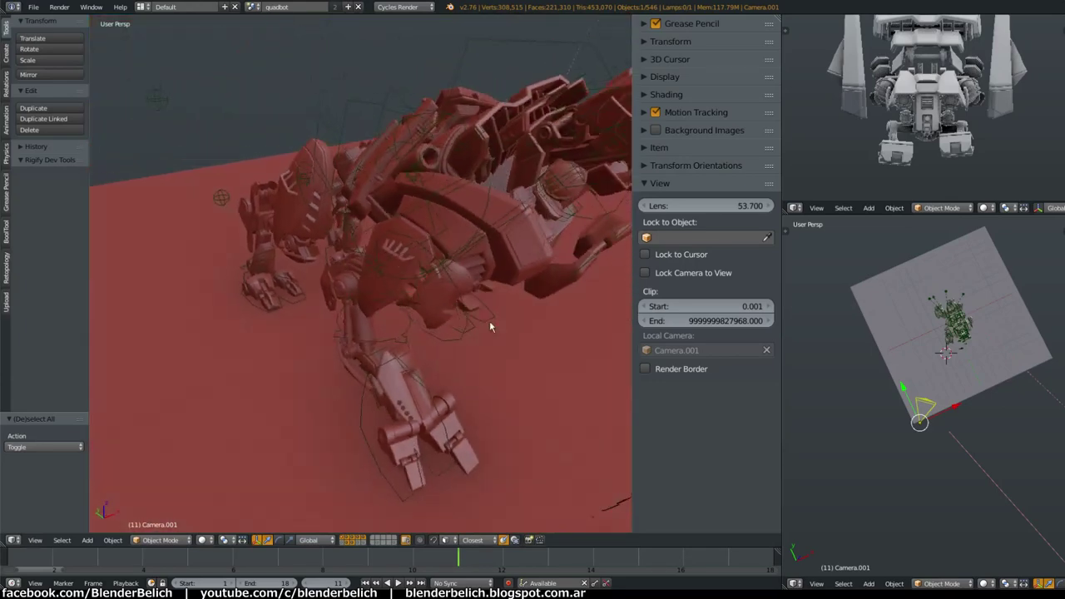
scroll(487, 358, down, 2)
scroll(474, 382, down, 1)
scroll(464, 380, down, 1)
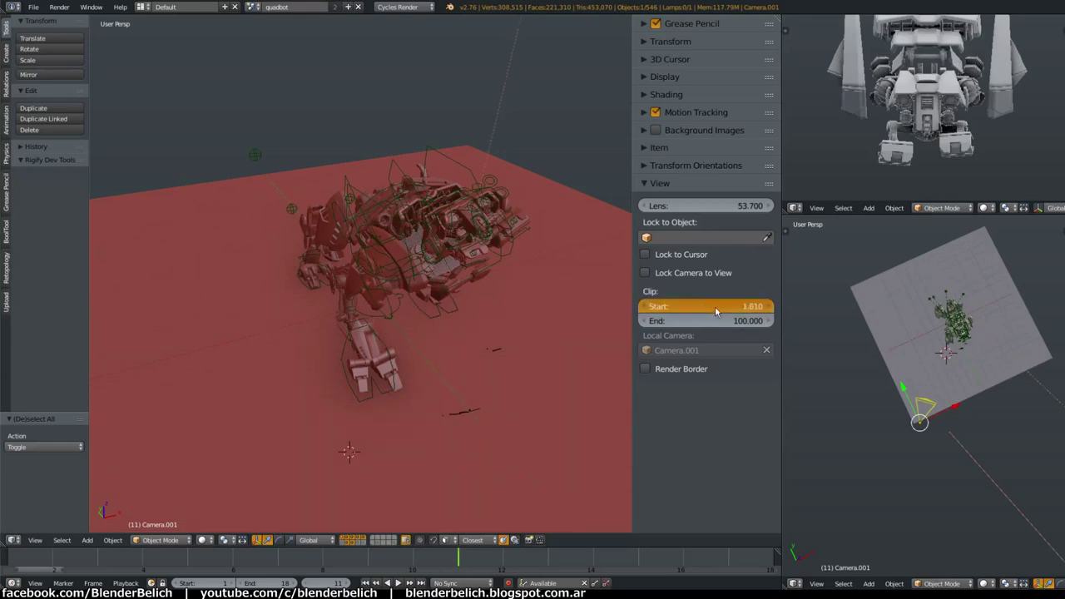
Drop the left viewport's Clip Start to 0.001 and orbit and zoom around the robot
drag(715, 310, 562, 315)
mouse_move(416, 331)
middle_down()
mouse_move(442, 359)
mouse_move(271, 351)
mouse_move(322, 358)
middle_up()
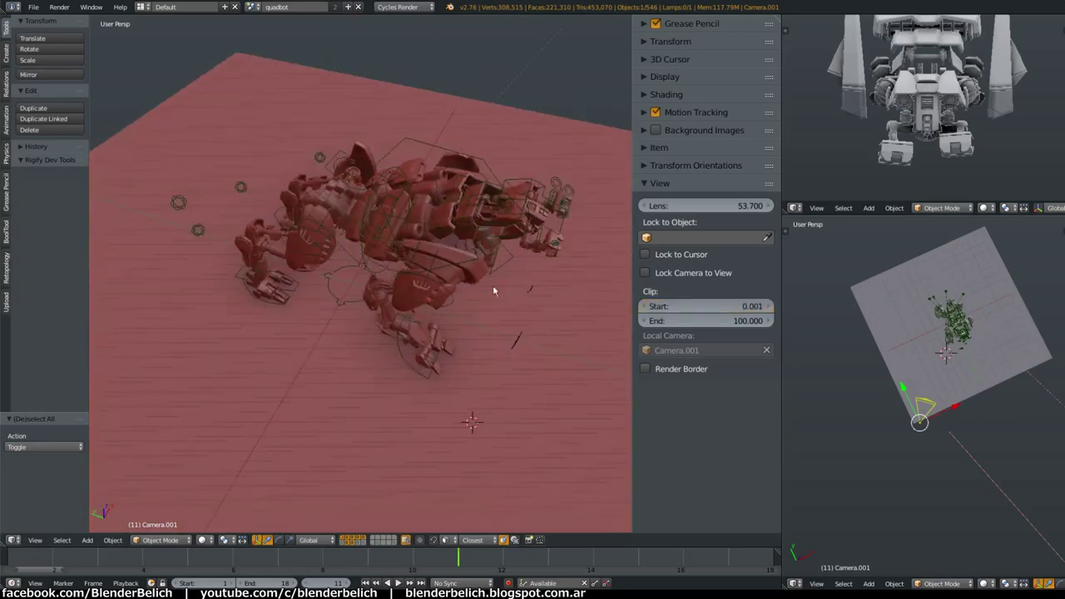
mouse_move(494, 287)
middle_down()
mouse_move(509, 300)
mouse_move(544, 294)
middle_up()
scroll(450, 331, up, 3)
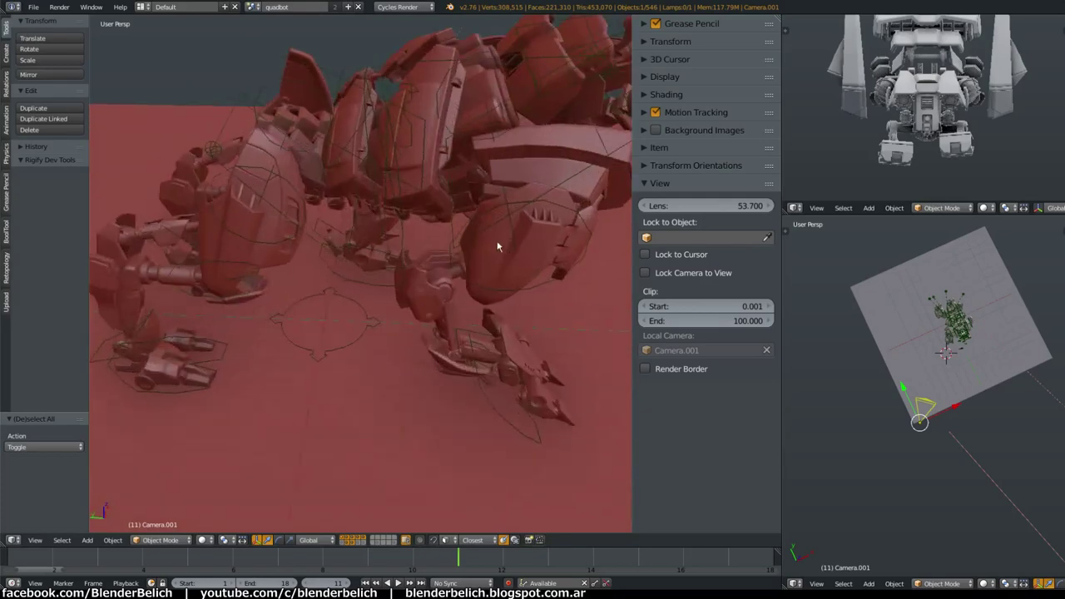
scroll(441, 300, up, 3)
scroll(429, 258, up, 3)
mouse_move(468, 225)
middle_down()
mouse_move(416, 238)
mouse_move(410, 289)
middle_up()
scroll(410, 290, up, 3)
scroll(457, 211, up, 2)
scroll(458, 216, down, 5)
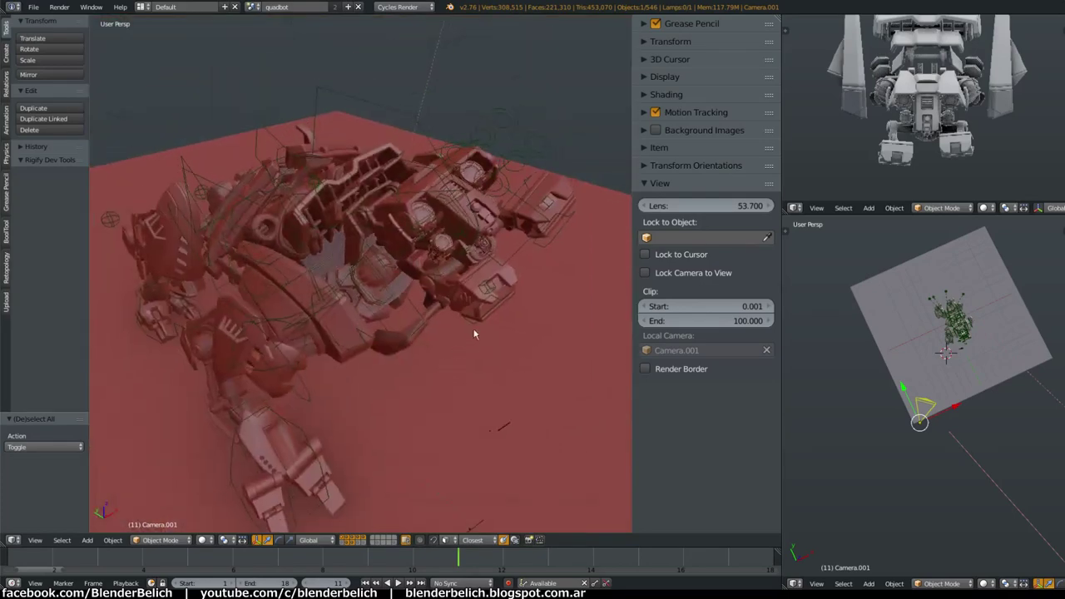
scroll(464, 415, down, 2)
Inspect the robot from low and high angles, including the whole plane and camera
middle_drag(464, 414, 429, 409)
mouse_move(443, 339)
middle_down()
mouse_move(492, 268)
mouse_move(457, 364)
mouse_move(423, 371)
middle_up()
scroll(475, 297, down, 3)
scroll(423, 371, up, 5)
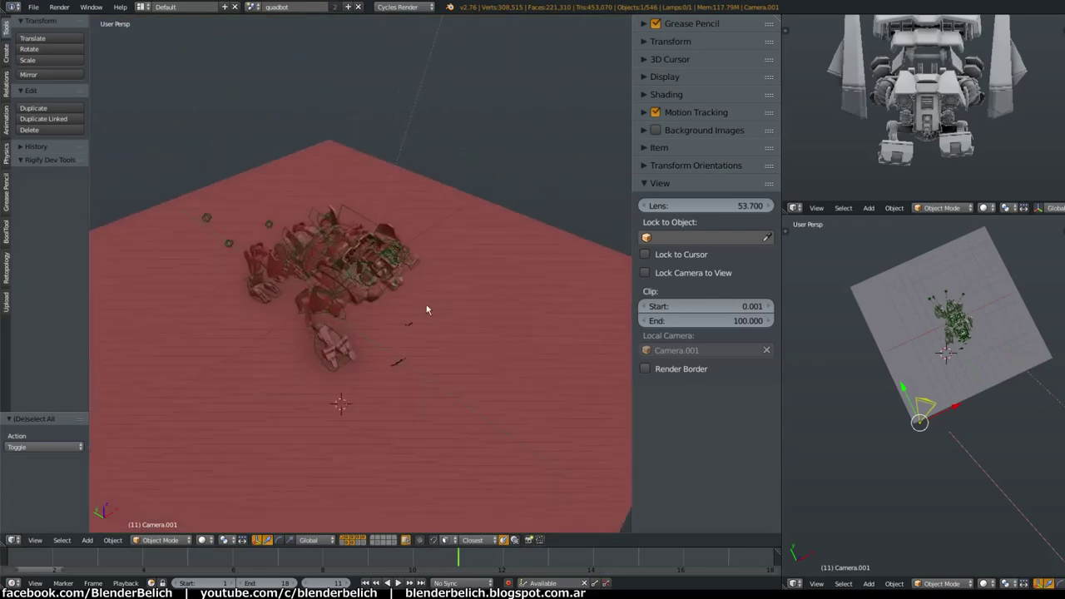
scroll(460, 233, up, 2)
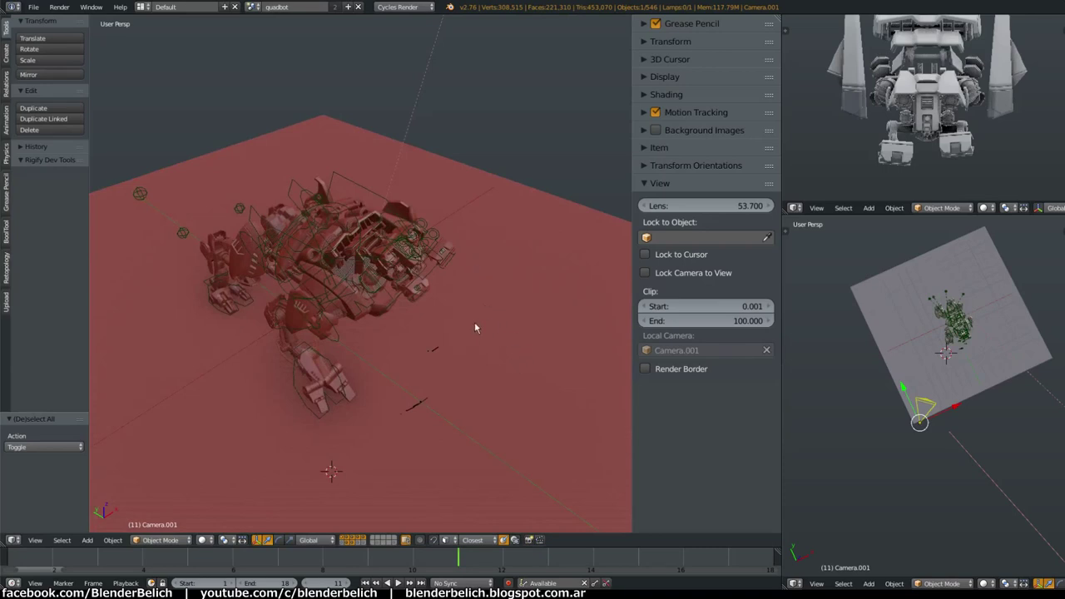
mouse_move(474, 328)
middle_down()
mouse_move(537, 287)
mouse_move(521, 278)
mouse_move(443, 342)
mouse_move(468, 270)
mouse_move(429, 288)
mouse_move(479, 276)
middle_up()
scroll(467, 270, up, 2)
scroll(428, 321, up, 3)
middle_drag(466, 386, 411, 403)
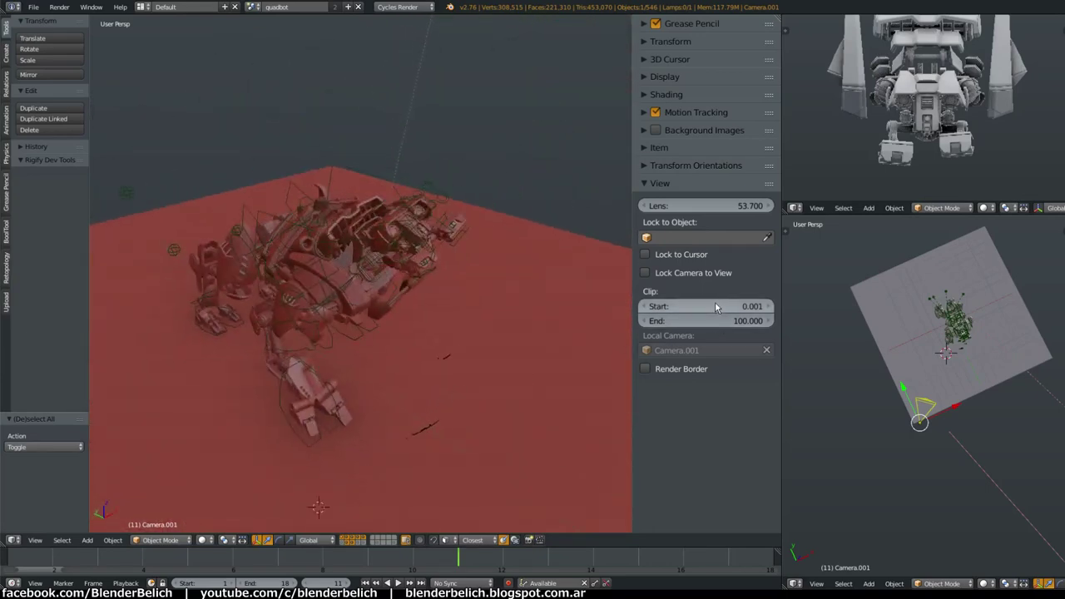
Raise Clip Start to 0.401 to see the robot clipped, then reset it to 0.001
drag(714, 307, 716, 308)
mouse_move(532, 311)
middle_down()
mouse_move(504, 309)
mouse_move(507, 299)
mouse_move(518, 356)
middle_up()
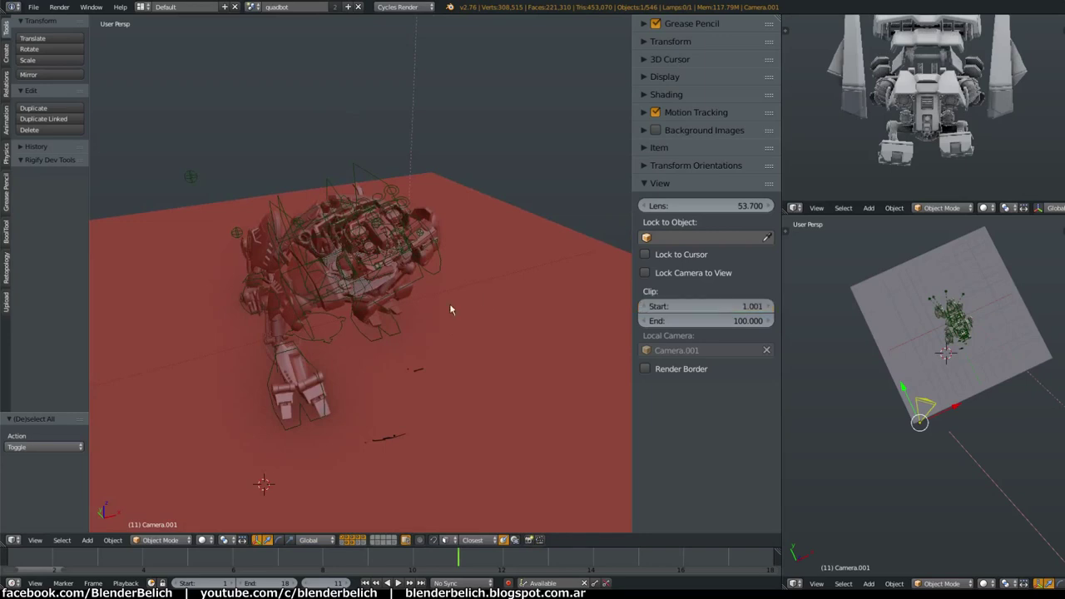
mouse_move(449, 303)
middle_down()
mouse_move(464, 330)
mouse_move(469, 317)
mouse_move(521, 294)
mouse_move(561, 304)
middle_up()
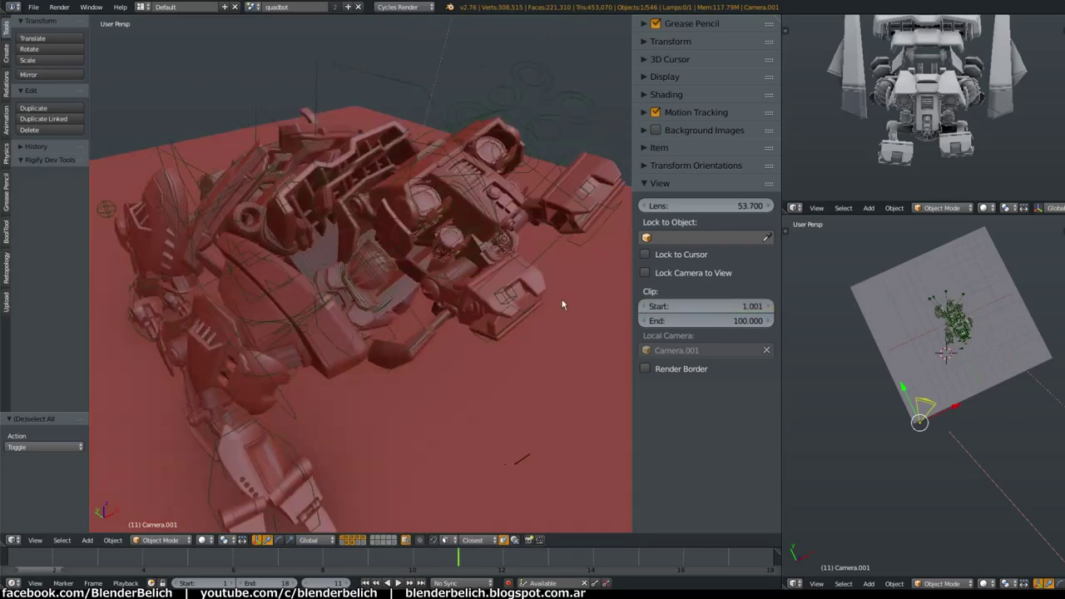
click(699, 314)
Enter 10 as the left viewport's Clip End
click(712, 320)
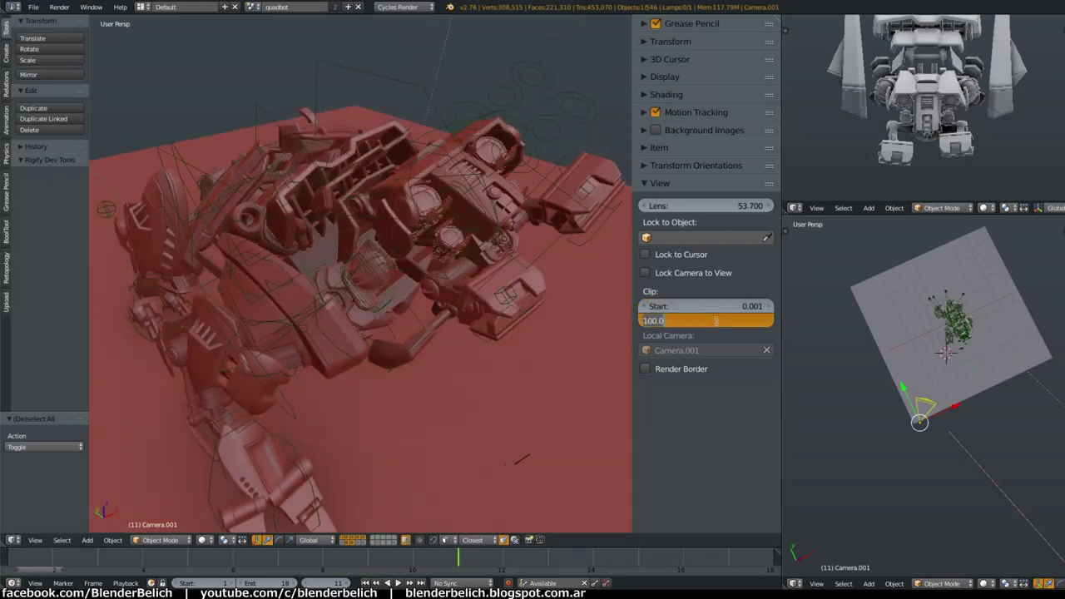
text(10)
key(Return)
scroll(551, 347, down, 2)
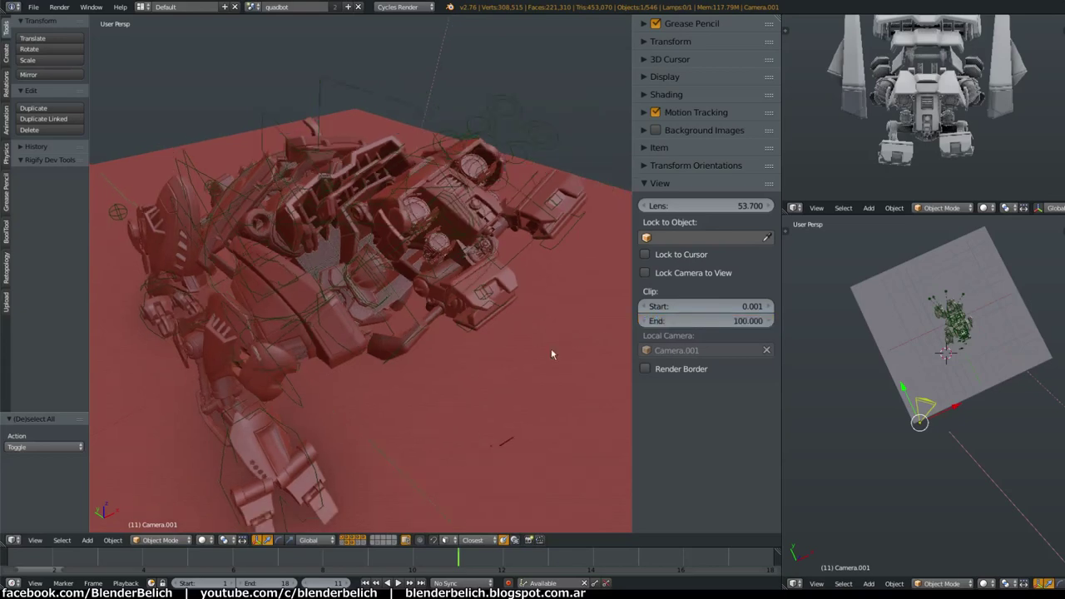
scroll(551, 348, down, 2)
Raise Clip Start to 5.401 and settle Clip End back at 10, orbiting to check the range
click(713, 312)
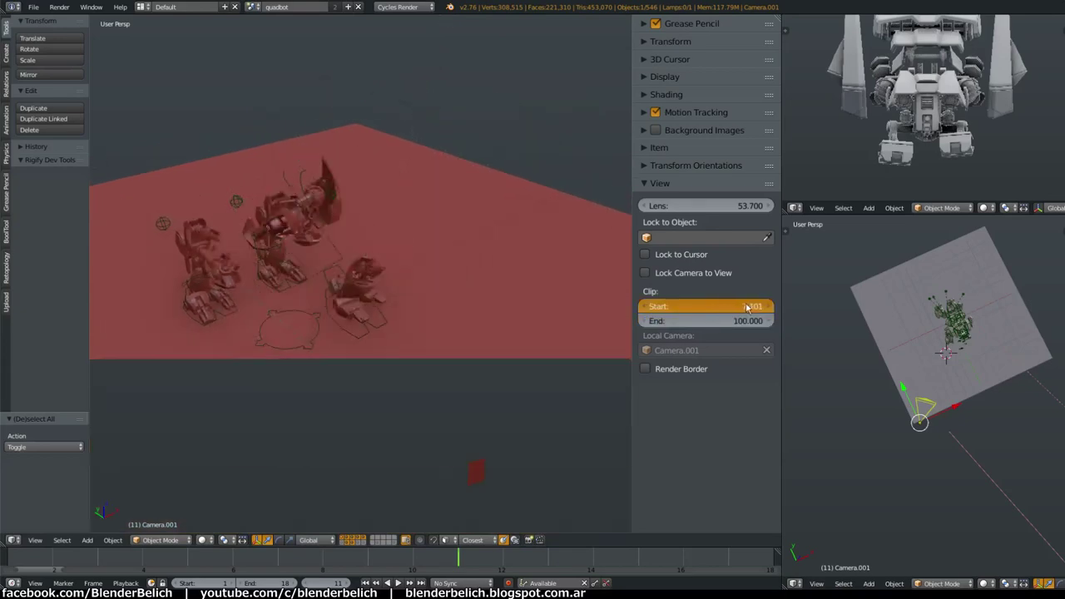
mouse_move(715, 312)
mouse_down()
mouse_move(715, 325)
mouse_move(800, 321)
mouse_up()
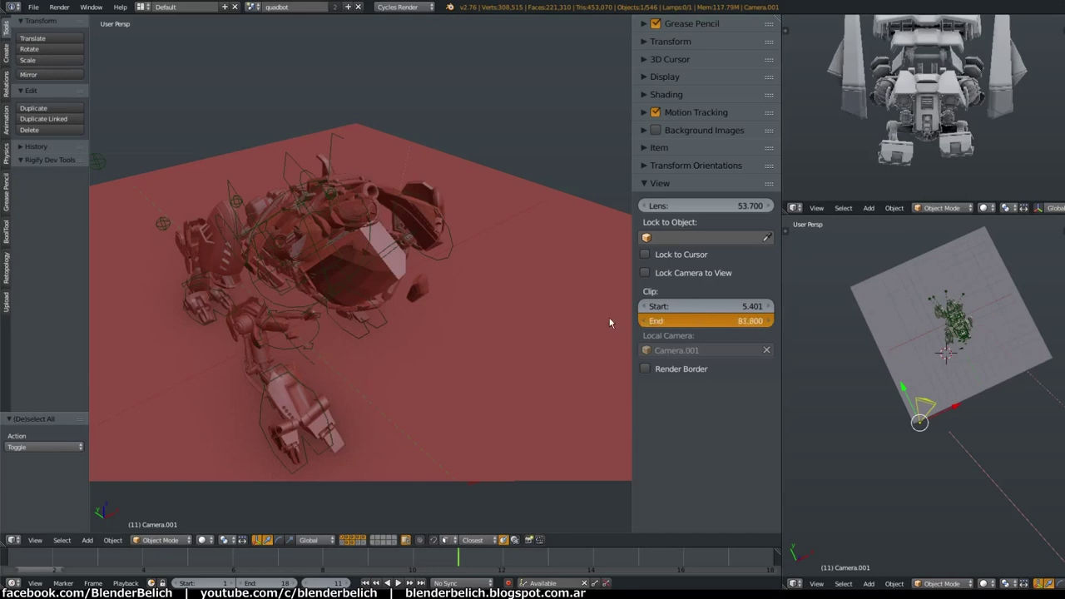
drag(610, 323, 513, 337)
mouse_move(373, 360)
mouse_down()
mouse_move(178, 391)
mouse_move(211, 385)
mouse_up()
mouse_move(494, 338)
middle_down()
mouse_move(606, 352)
mouse_move(637, 280)
mouse_move(475, 302)
mouse_move(468, 351)
middle_up()
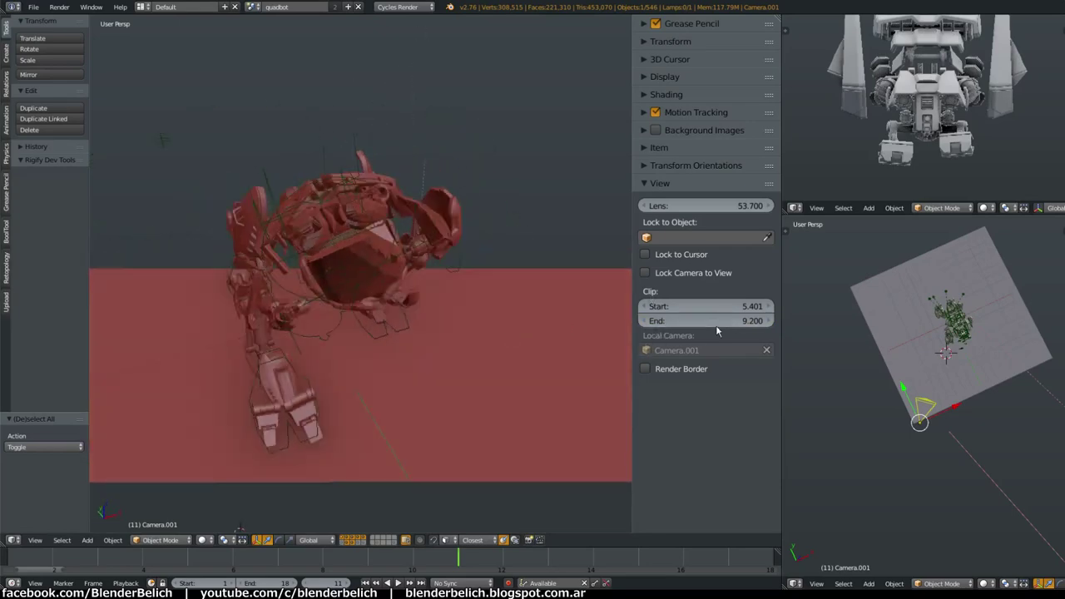
drag(647, 324, 705, 320)
mouse_move(466, 316)
middle_down()
mouse_move(436, 311)
mouse_move(440, 330)
mouse_move(433, 316)
mouse_move(466, 332)
middle_up()
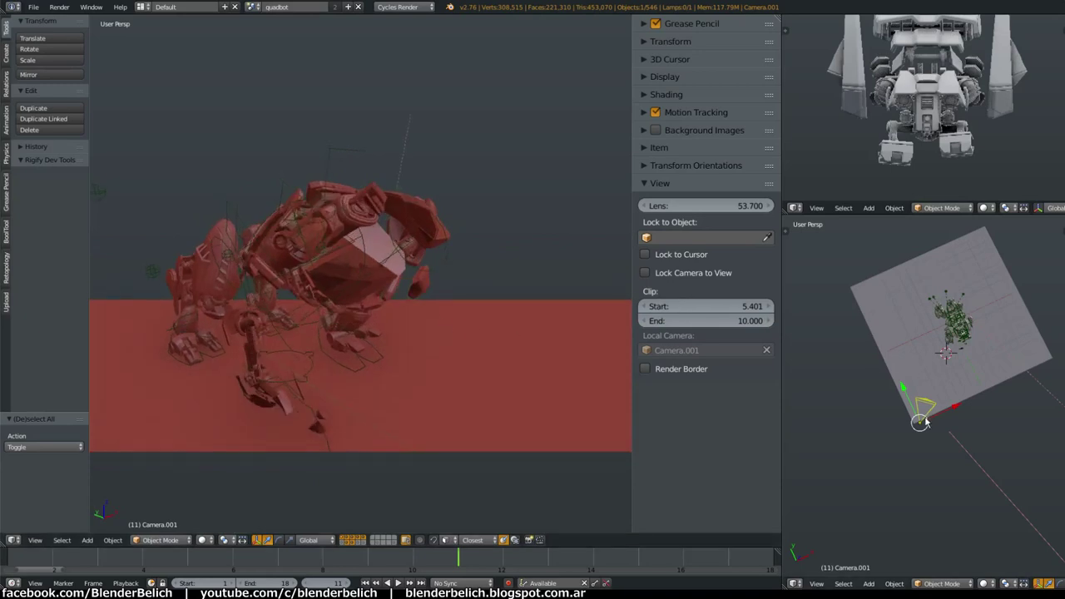
middle_drag(363, 364, 449, 325)
Look through Camera.001 in the left view and show its Lens data in a lower-right Properties editor
key(KP_0)
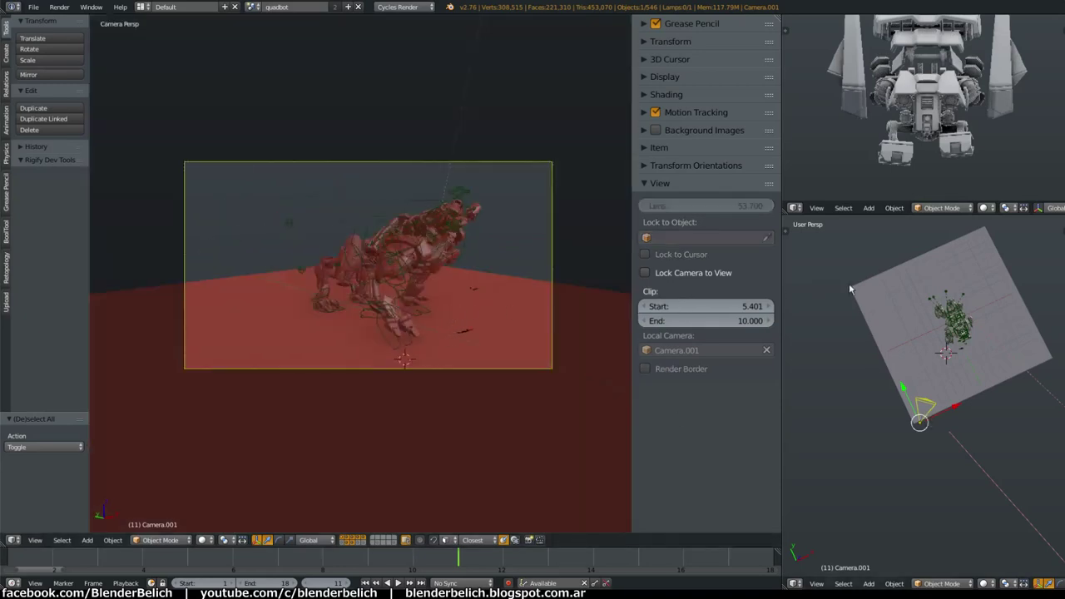
click(843, 583)
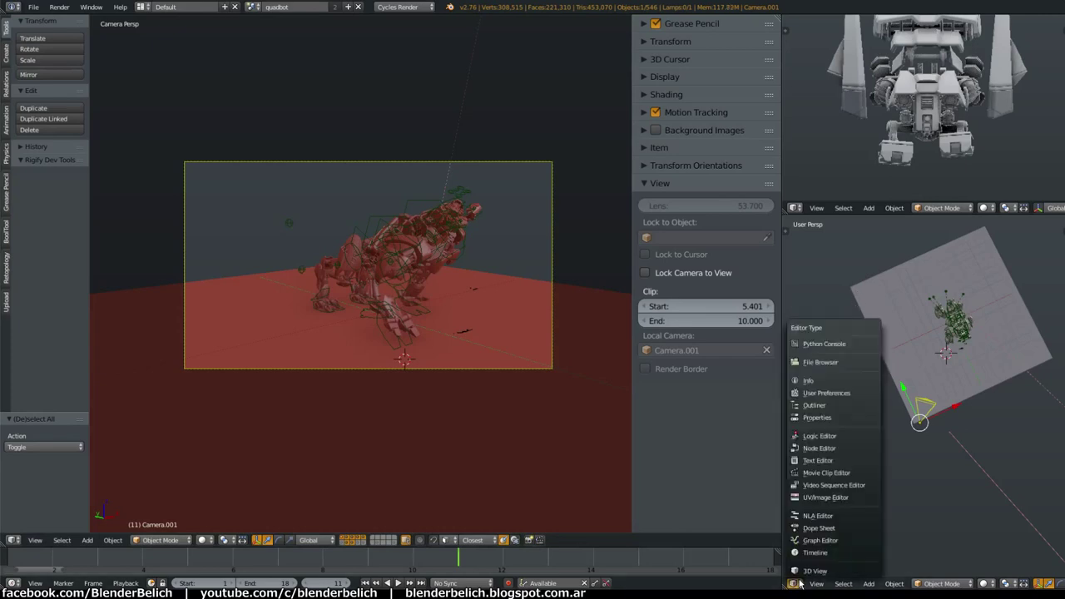
key(shift+F2)
key(shift+F10)
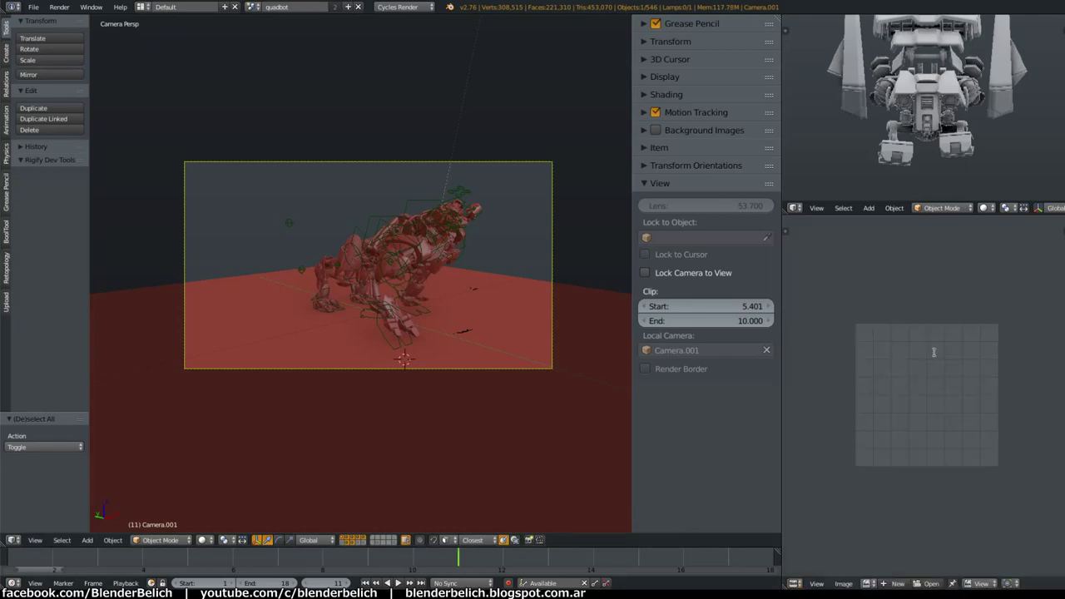
key(shift+F6)
key(shift+F7)
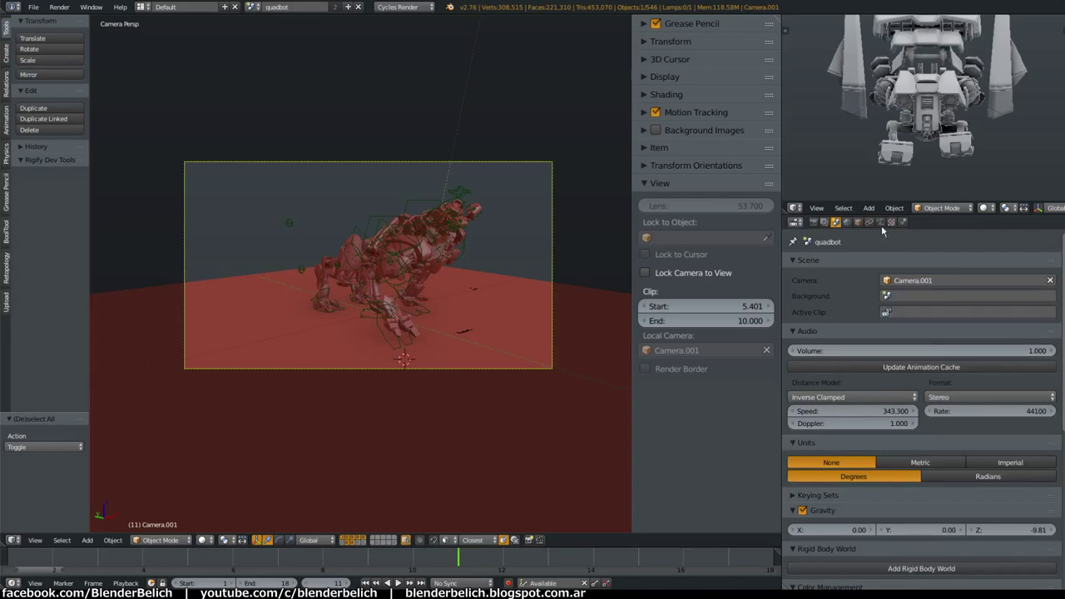
click(881, 223)
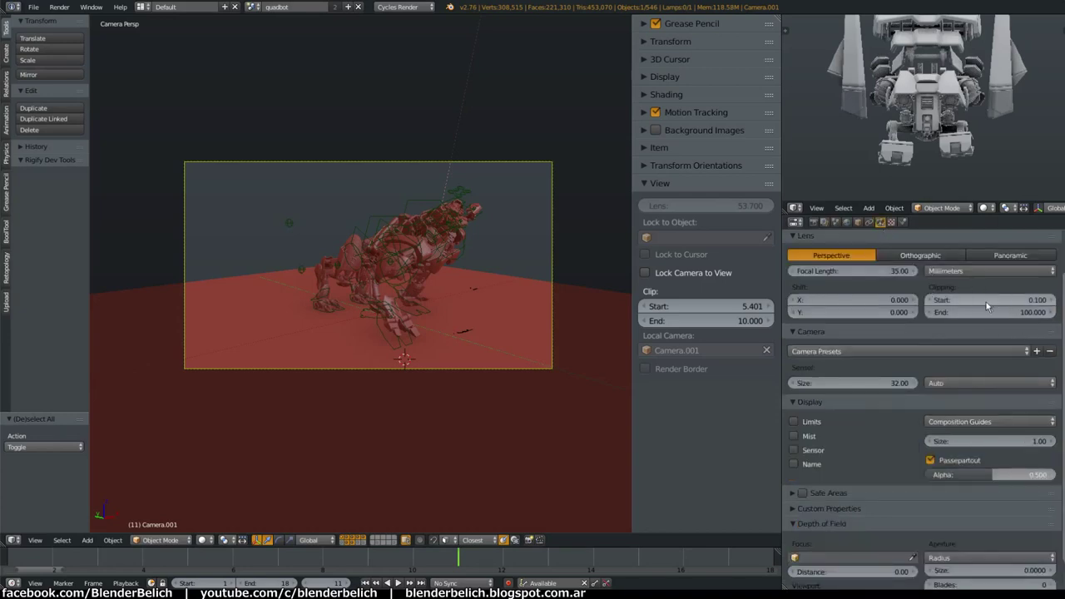
scroll(953, 304, up, 1)
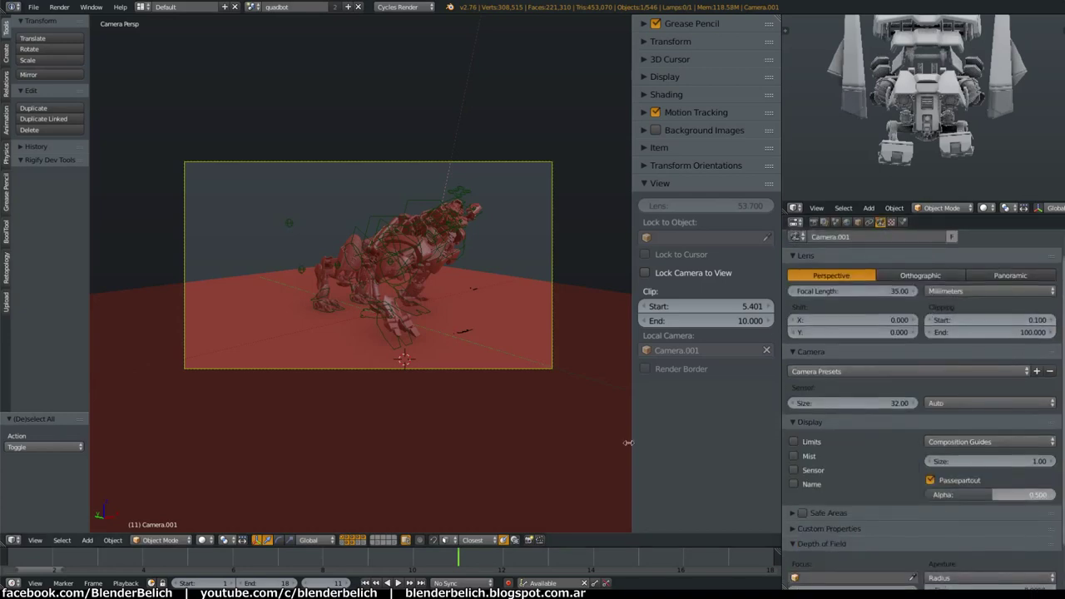
Try lower and higher values for the camera's Clipping Start
mouse_move(744, 308)
mouse_down()
mouse_move(678, 308)
mouse_move(749, 308)
mouse_move(741, 321)
mouse_up()
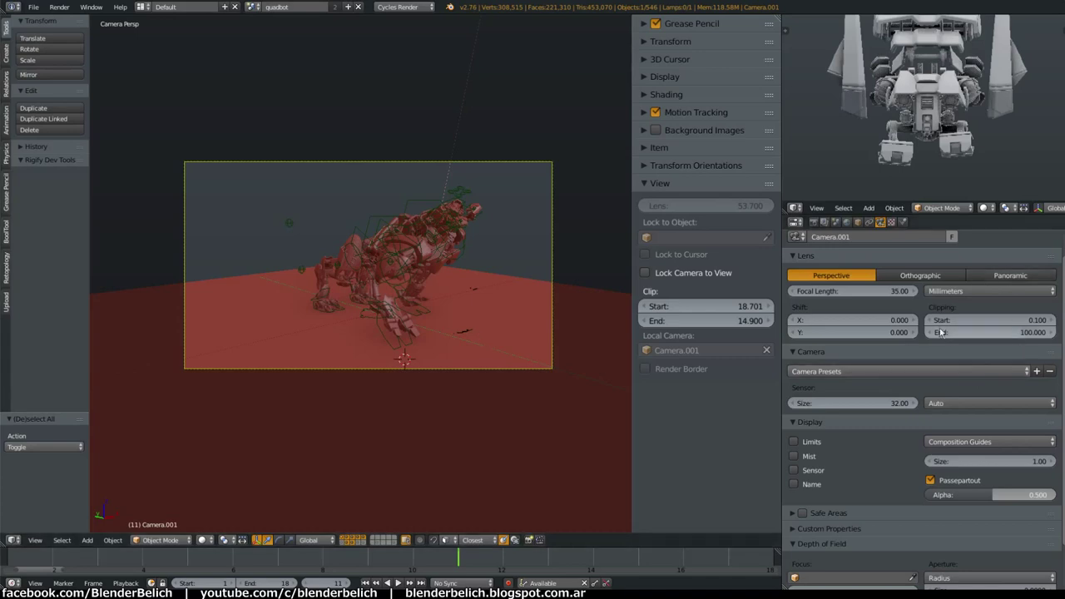
scroll(981, 322, up, 1)
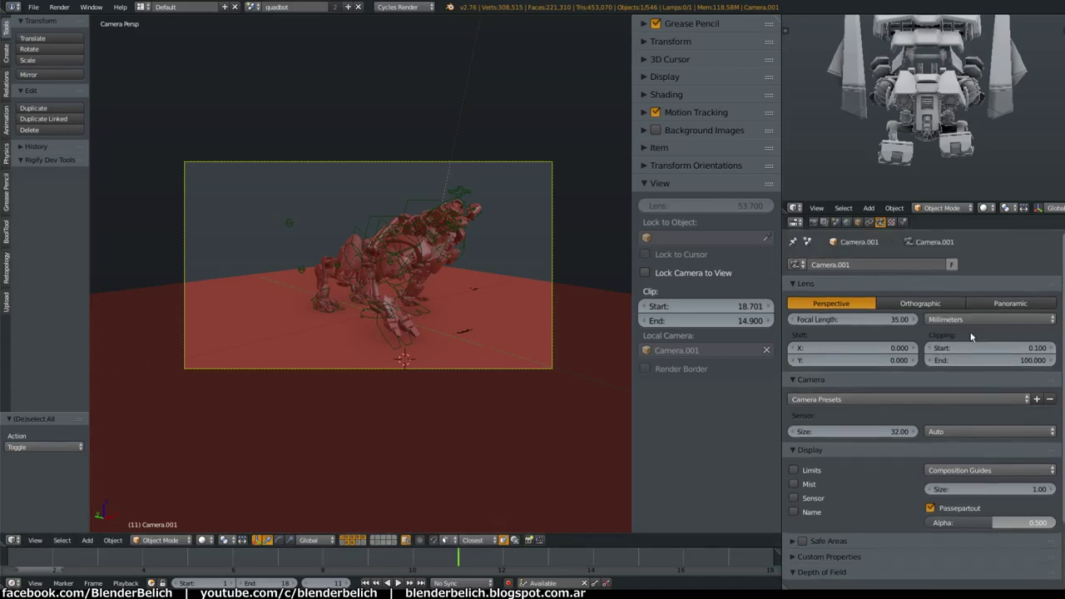
drag(983, 355, 986, 353)
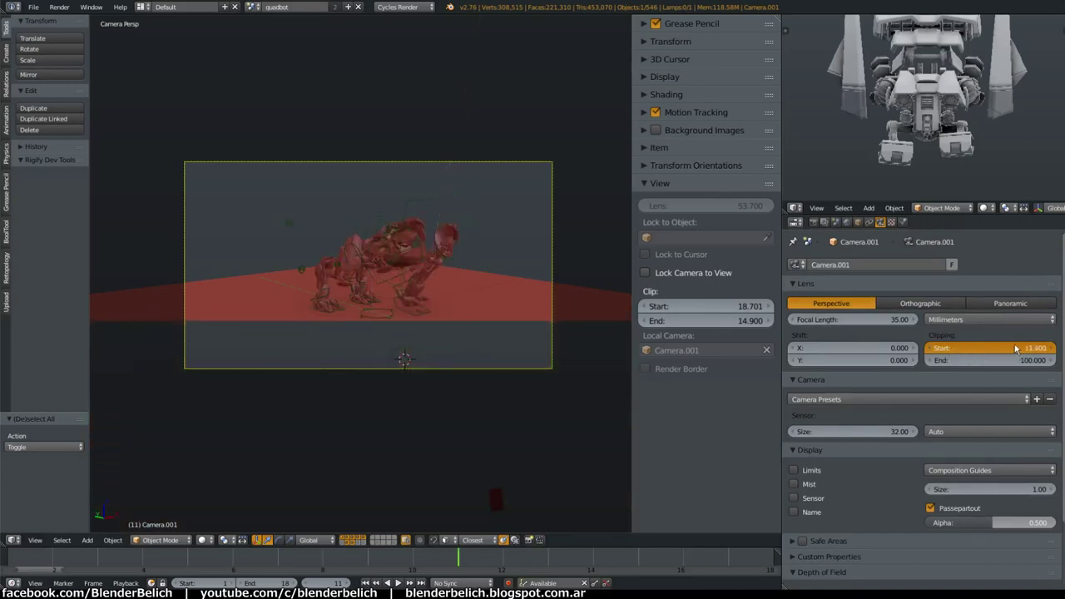
drag(985, 354, 1039, 359)
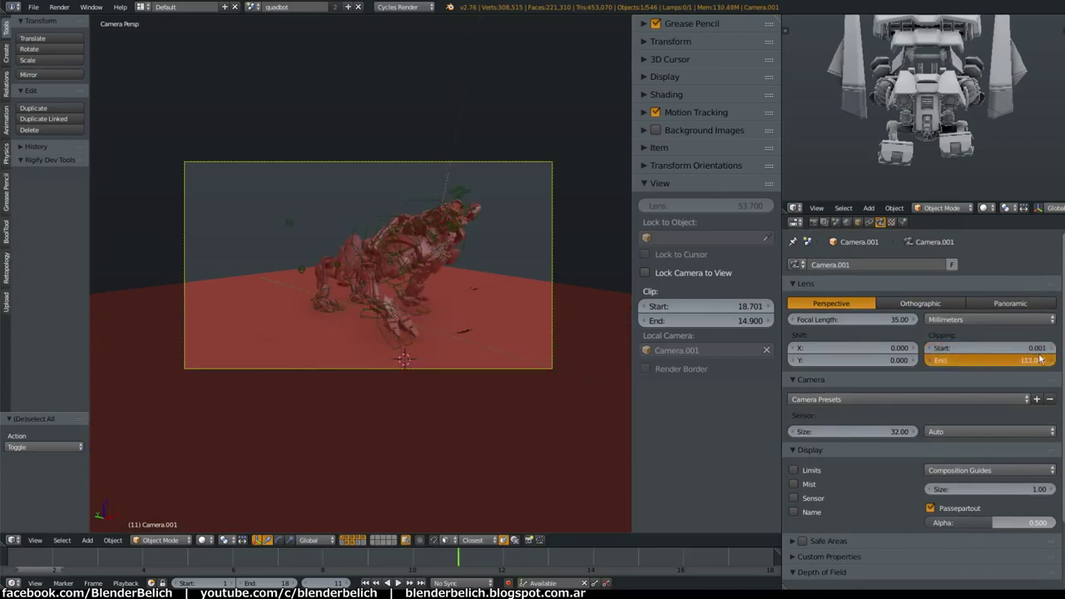
Set the camera's Clipping End to 1, then increase it until the robot reappears
drag(591, 398, 1003, 360)
click(1003, 359)
text(1)
key(Return)
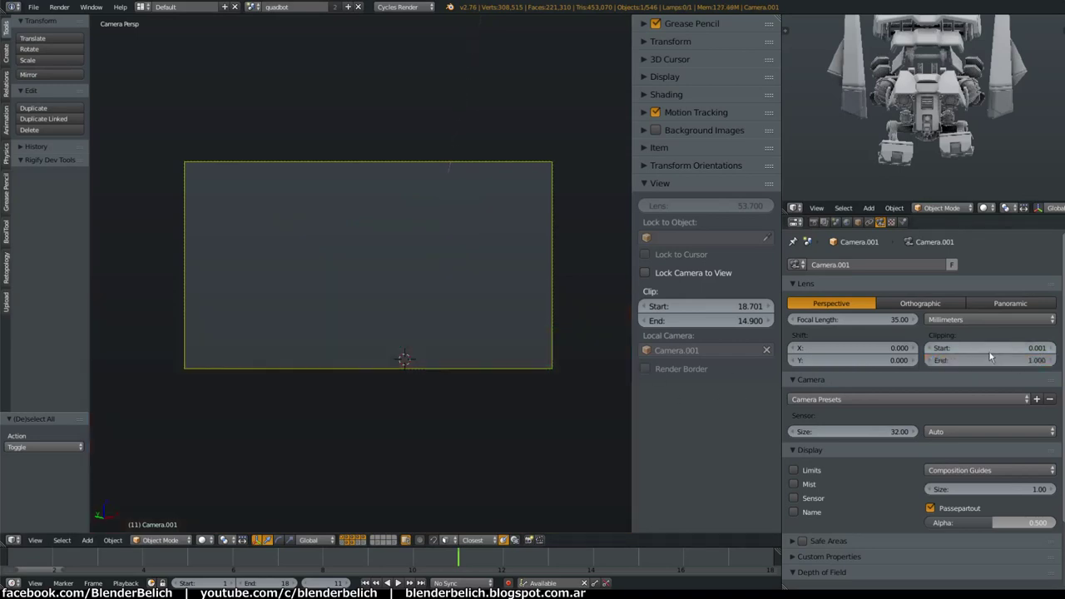
scroll(499, 324, up, 2)
drag(1027, 360, 1050, 355)
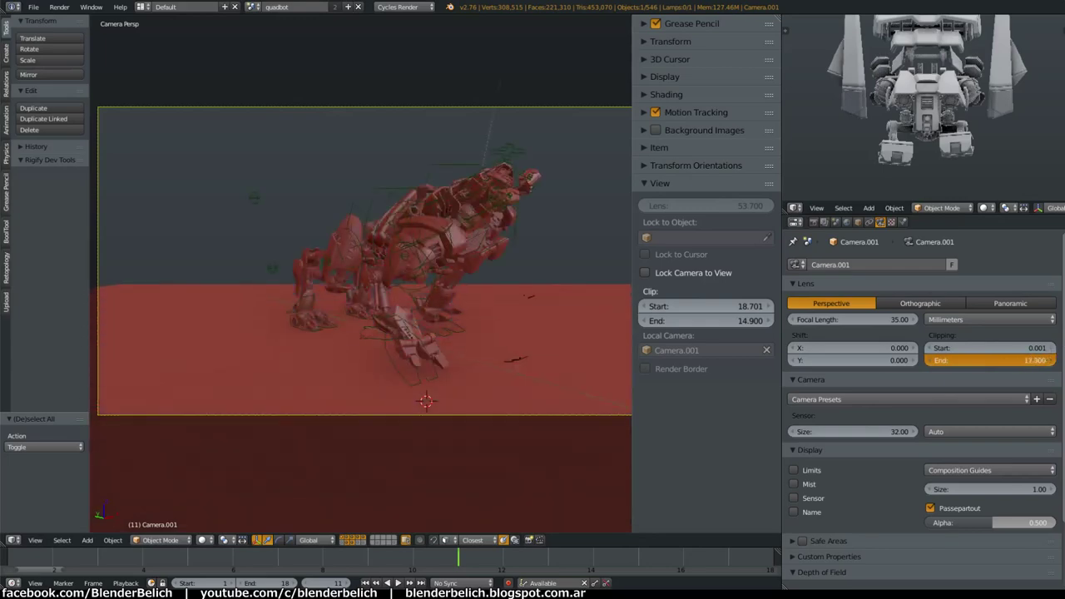
drag(1050, 355, 1055, 355)
scroll(541, 231, up, 3)
scroll(587, 241, up, 3)
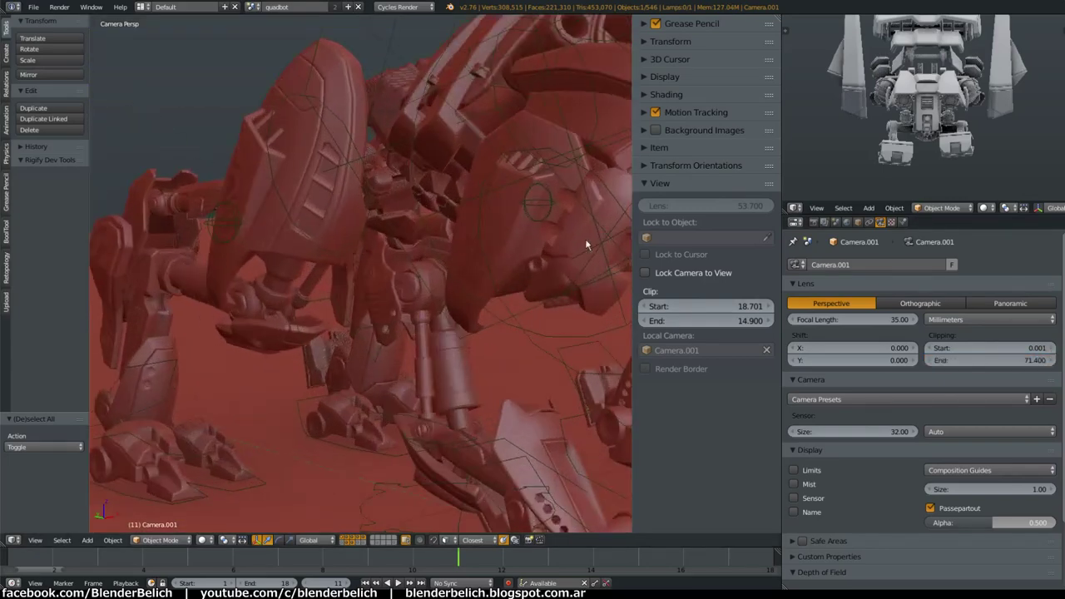
scroll(423, 330, up, 3)
scroll(422, 330, up, 2)
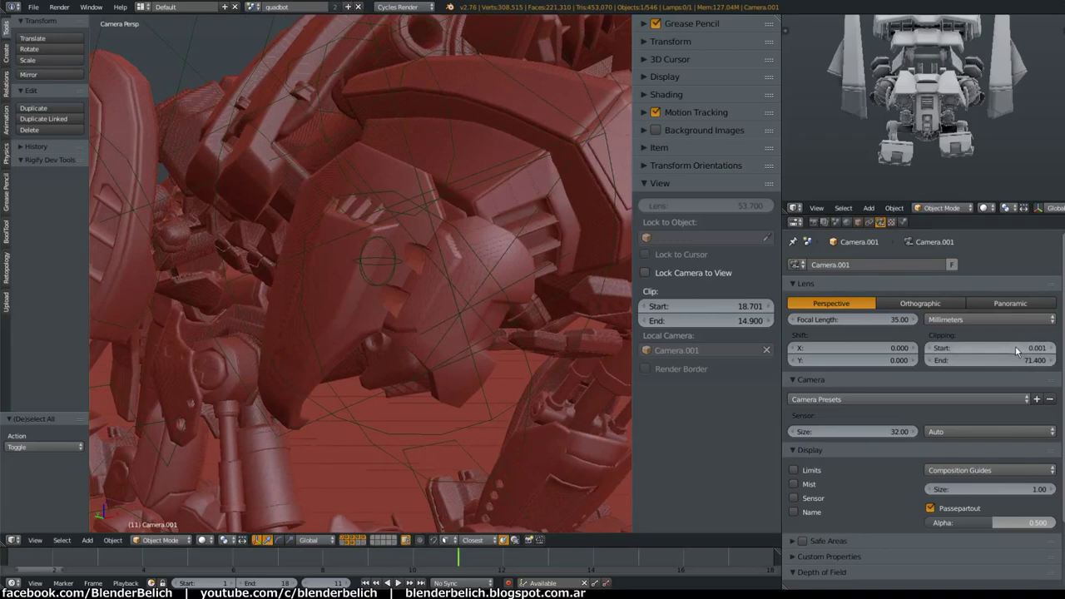
Settle Camera.001's clipping at 0.411 to 13.000, checking through camera view before orbiting away
mouse_move(1015, 347)
mouse_down()
mouse_move(923, 363)
mouse_move(957, 364)
mouse_up()
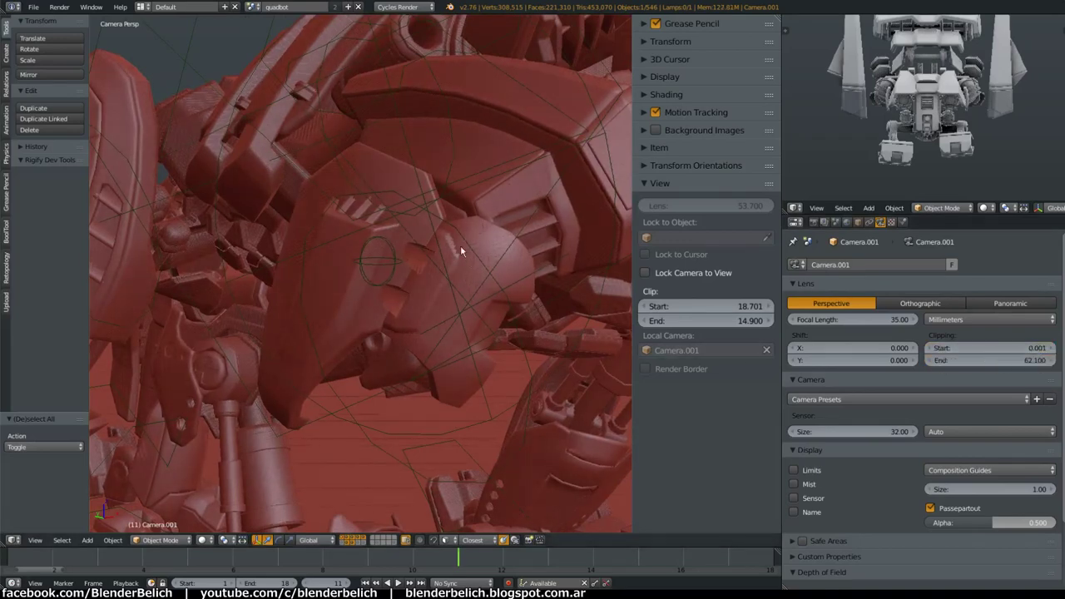
scroll(470, 284, up, 3)
scroll(448, 288, up, 3)
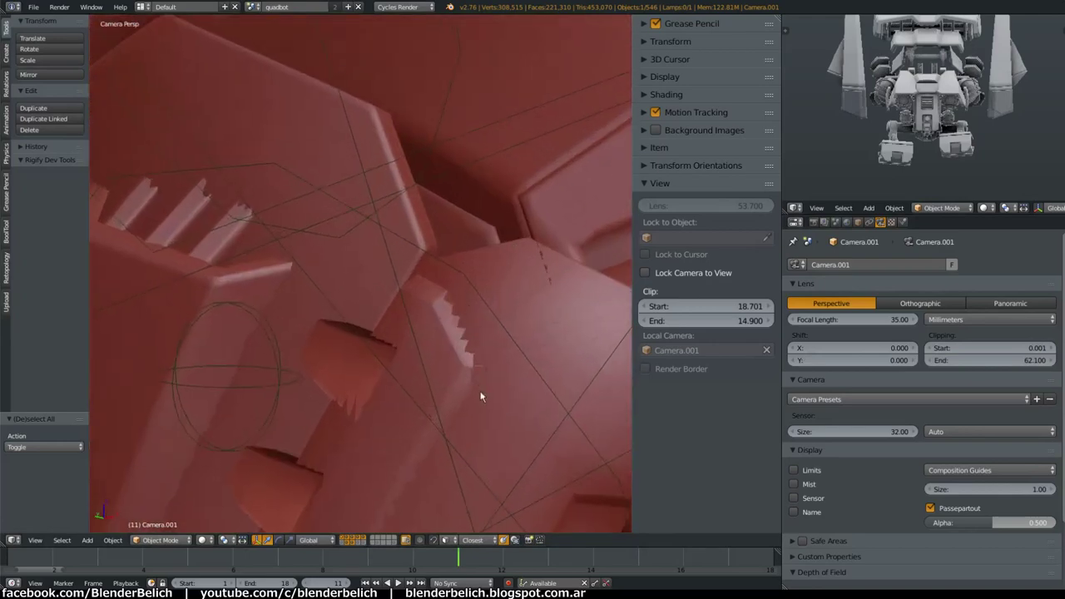
middle_drag(481, 397, 458, 341)
key(KP_0)
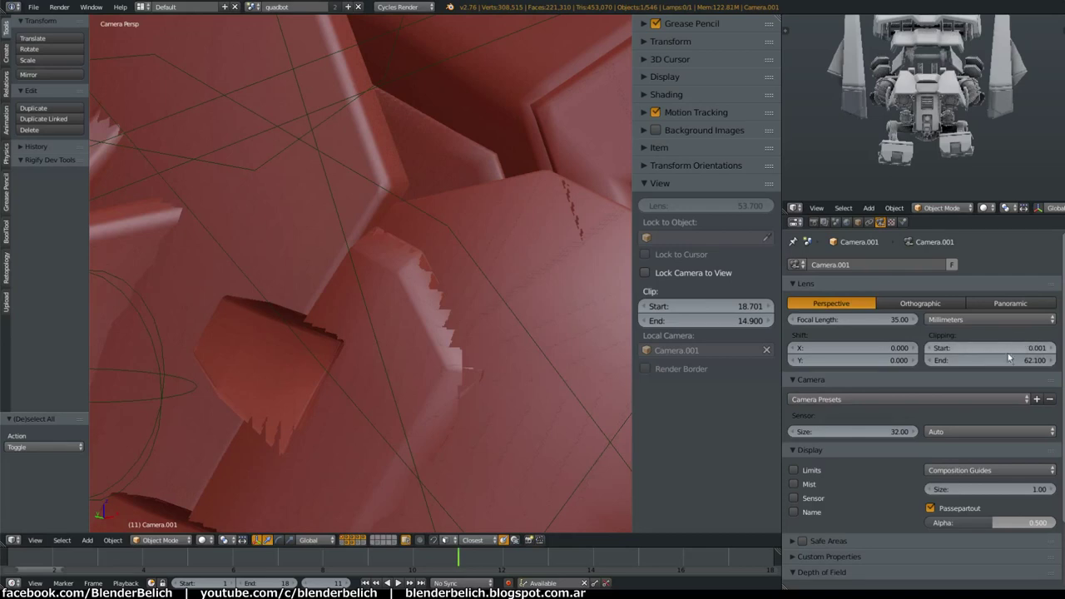
mouse_move(1000, 366)
mouse_down()
mouse_move(637, 371)
mouse_move(1013, 369)
mouse_move(1020, 351)
mouse_up()
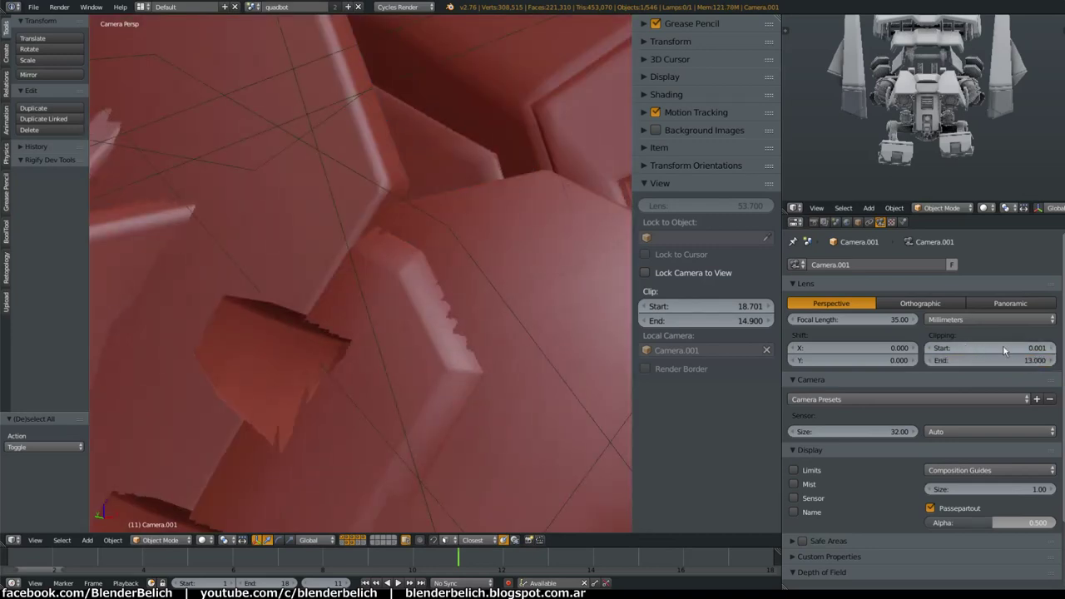
drag(1002, 348, 974, 343)
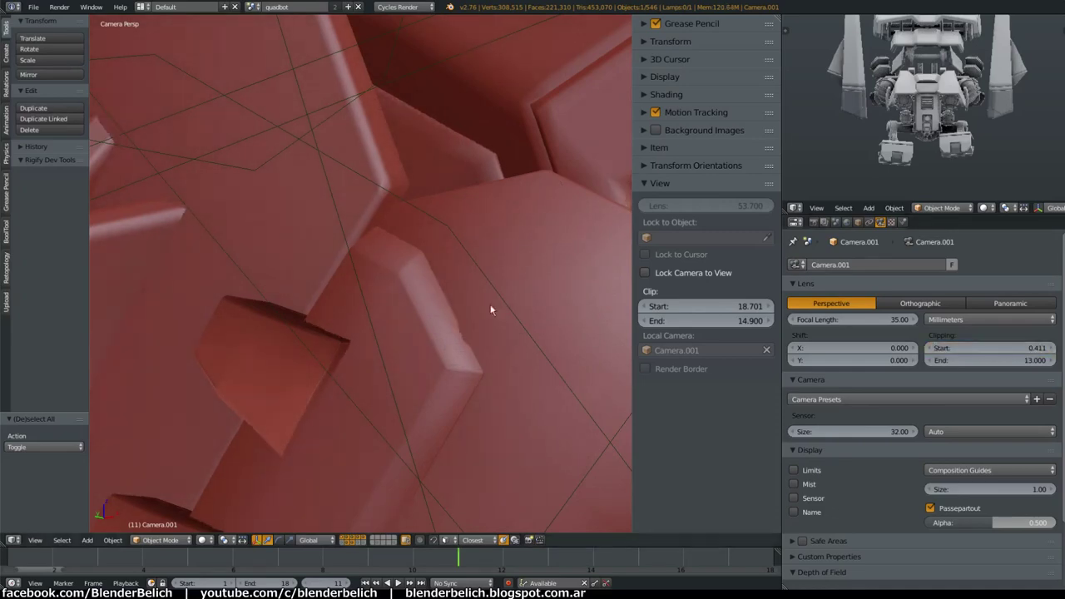
scroll(489, 308, down, 5)
scroll(522, 427, down, 4)
middle_drag(522, 427, 548, 423)
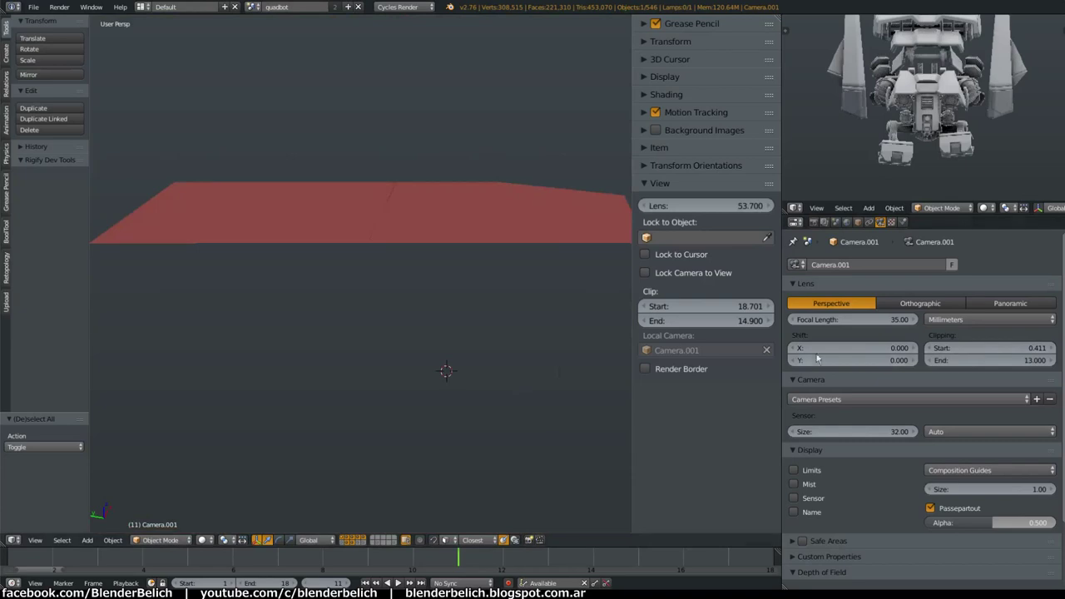
Set the viewport Clip Start to 0.1 and Clip End to 10000
click(717, 306)
text(0.1)
key(Tab)
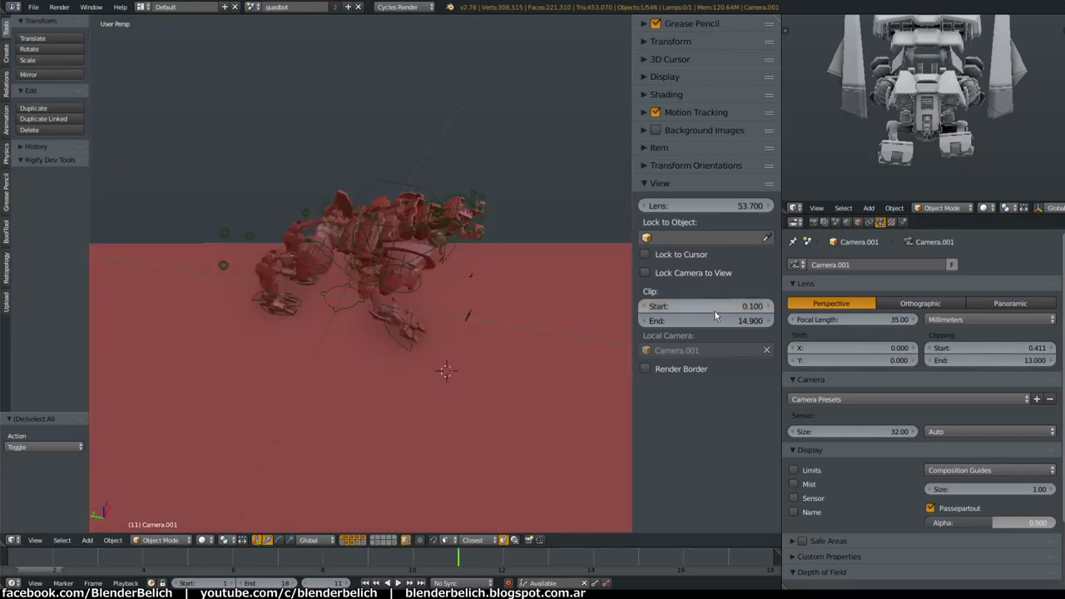
text(10000)
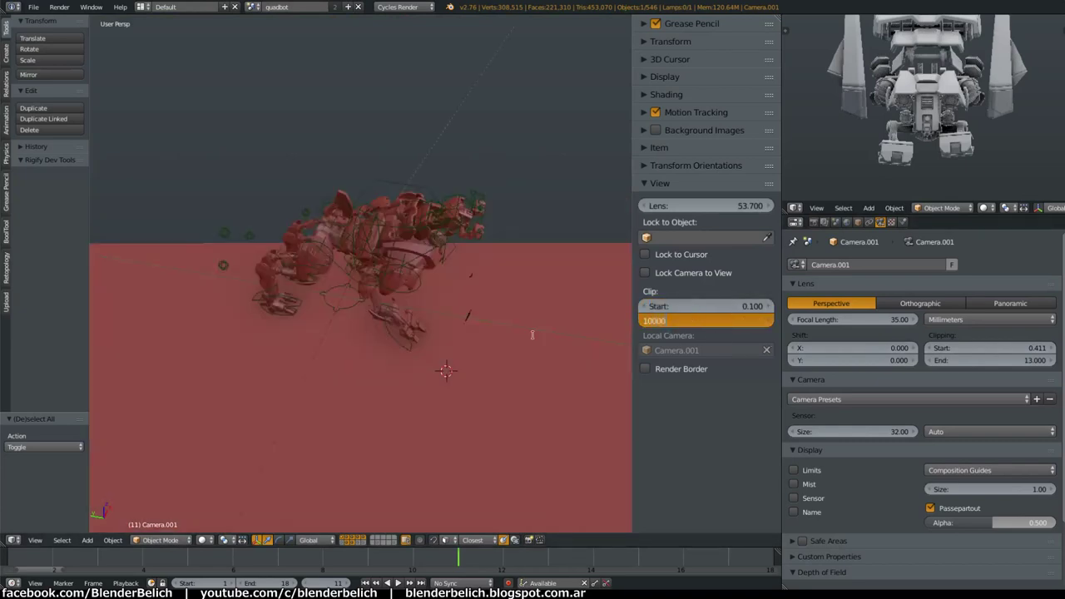
key(Return)
middle_drag(533, 334, 524, 331)
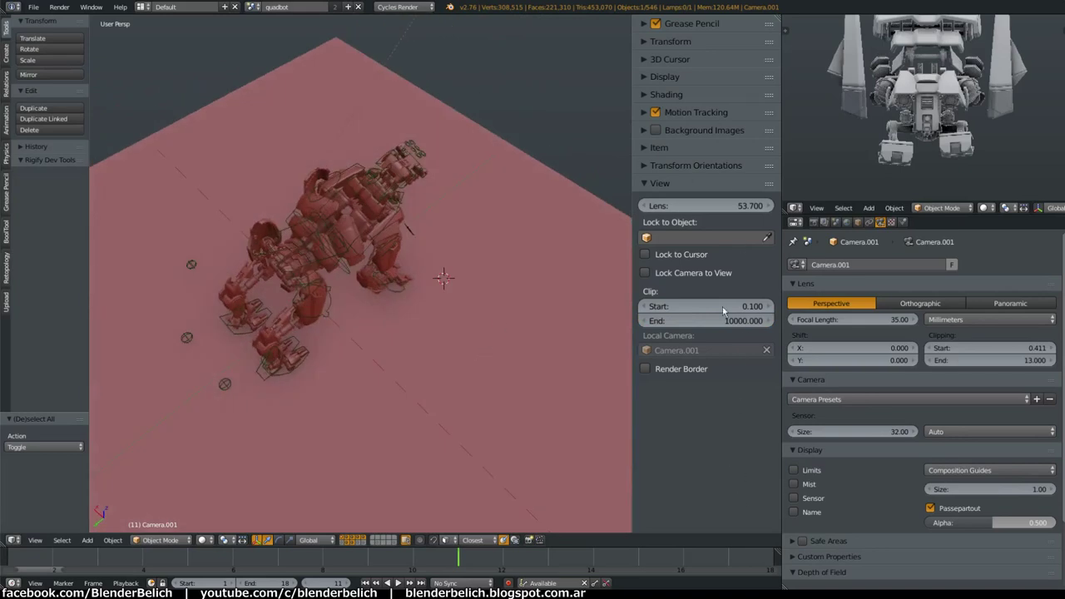
Expand the sidebar's Grease Pencil settings and rearrange the View, Display and Shading panels
click(697, 24)
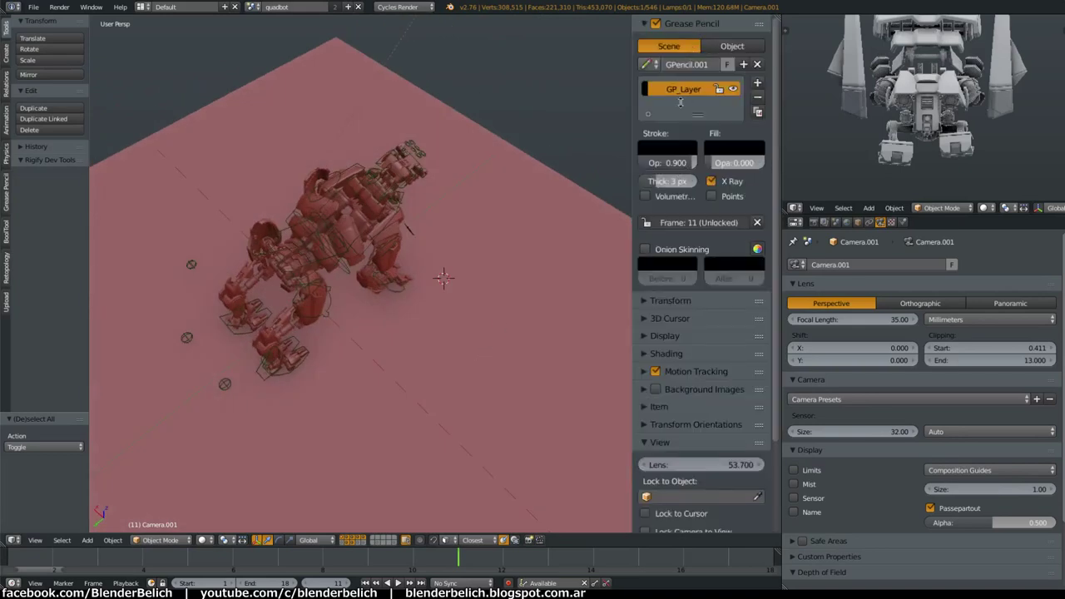
click(686, 25)
click(687, 25)
scroll(681, 333, down, 2)
scroll(682, 330, down, 2)
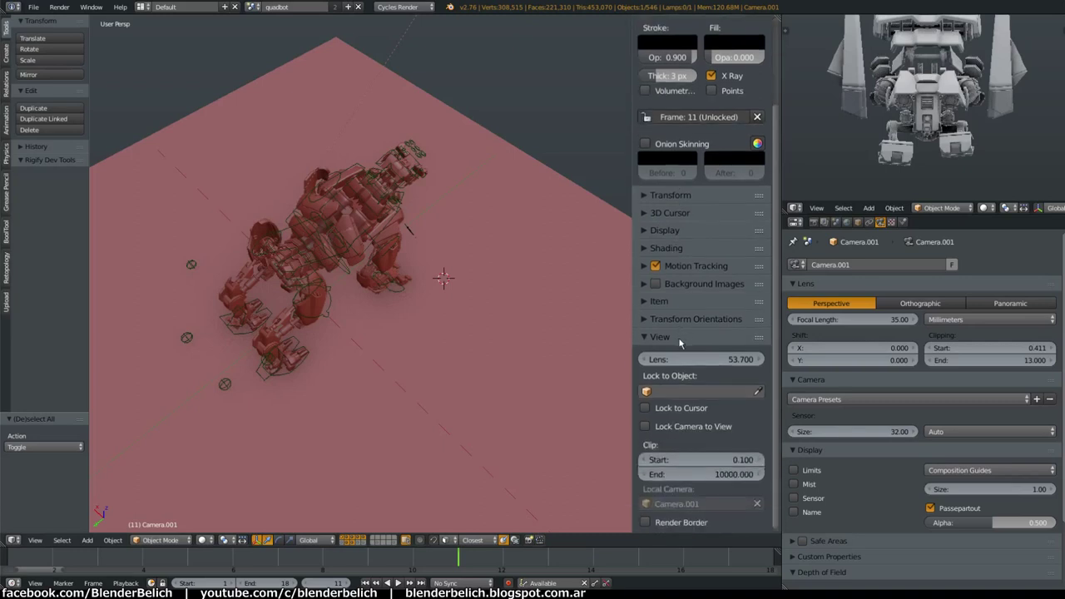
click(679, 337)
click(670, 301)
click(674, 301)
click(678, 248)
click(678, 231)
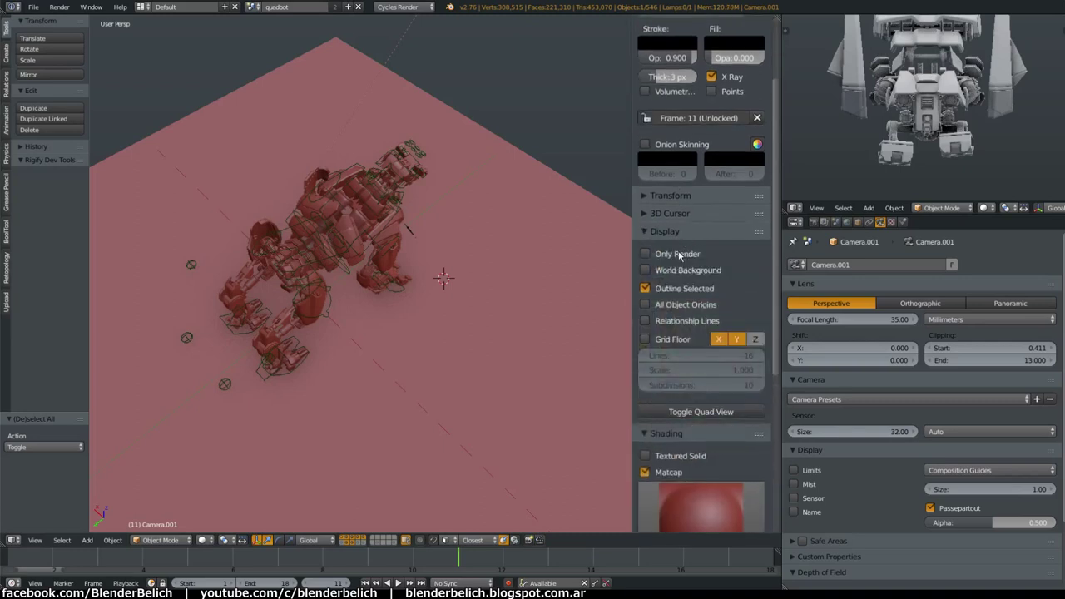
Sketch a V-shaped stroke and a triangular arrowhead below the robot with grease pencil
middle_drag(466, 333, 575, 284)
middle_drag(458, 358, 443, 344)
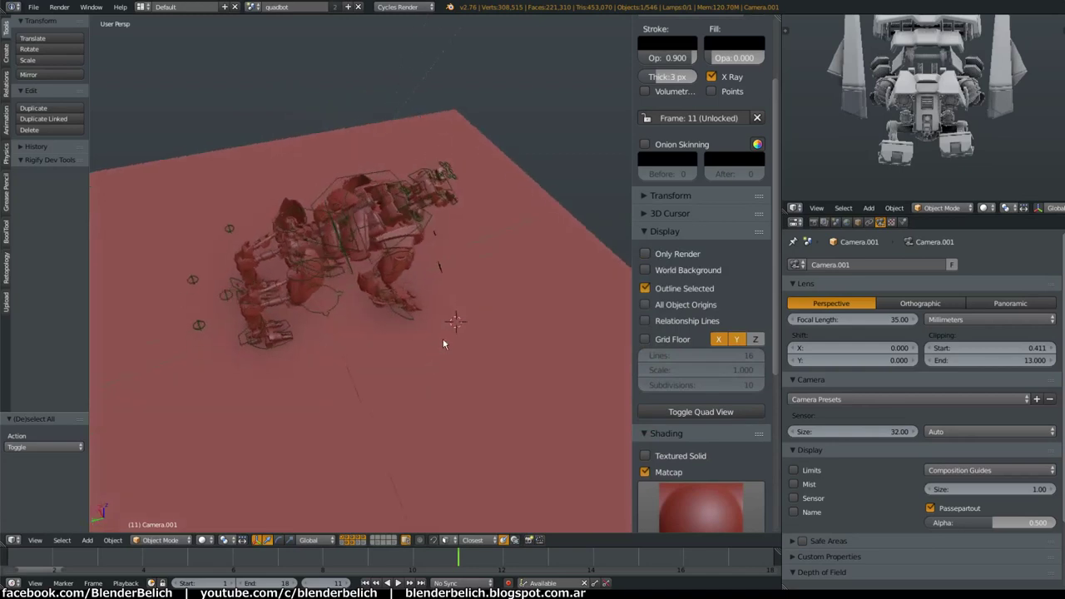
drag(464, 362, 482, 345)
mouse_move(453, 386)
middle_down()
mouse_move(411, 368)
mouse_move(510, 336)
middle_up()
mouse_move(483, 315)
mouse_down()
mouse_move(537, 333)
mouse_move(476, 353)
mouse_move(481, 316)
mouse_move(243, 368)
mouse_move(243, 401)
mouse_up()
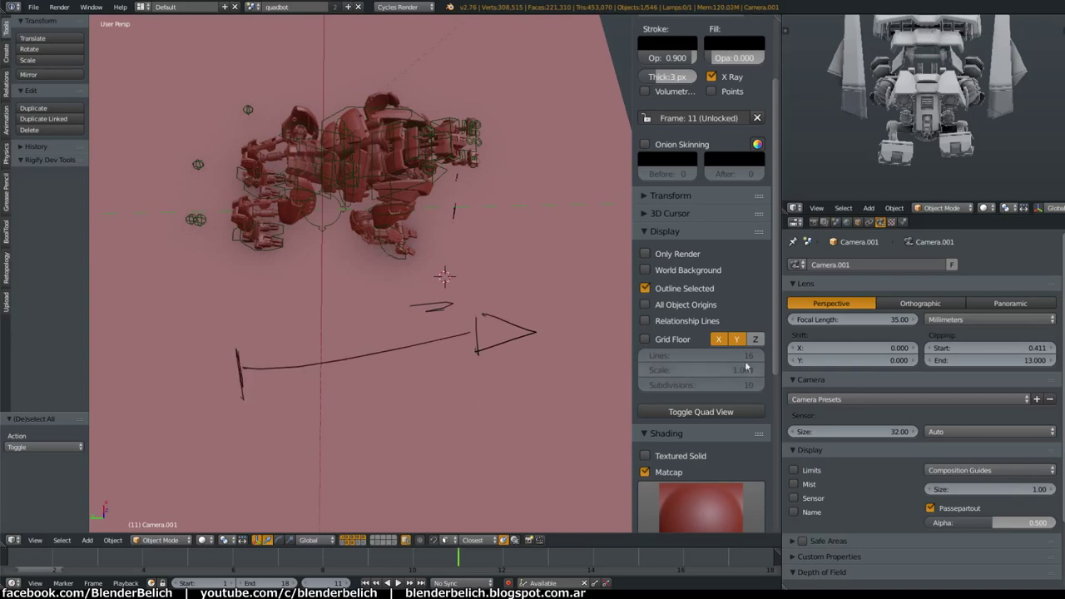
Collapse the Display and Shading panels and reopen the View panel showing the clip values
scroll(699, 333, down, 8)
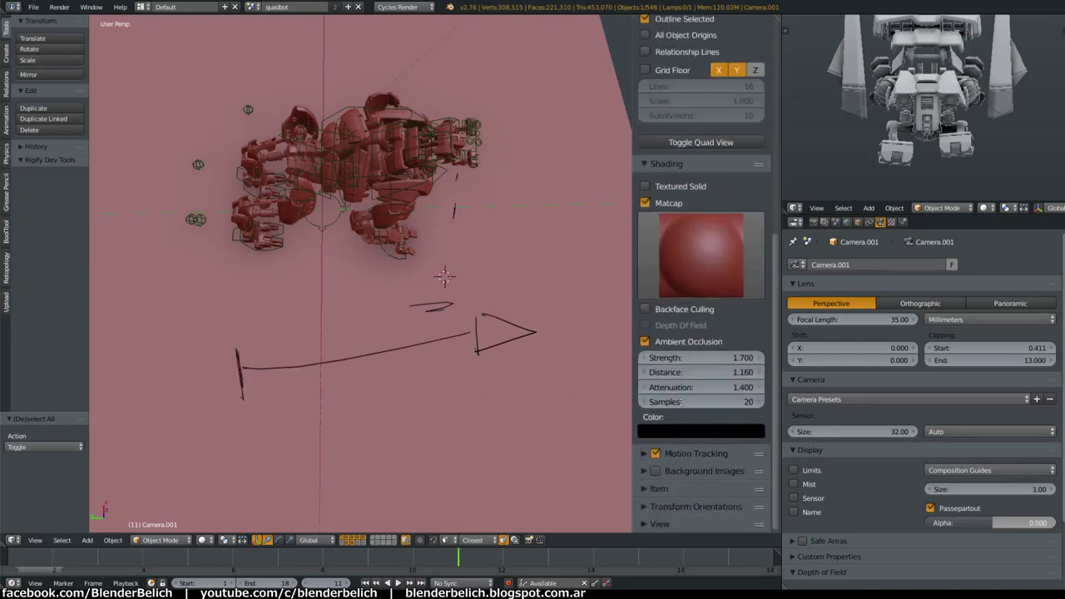
scroll(696, 349, up, 8)
scroll(697, 250, up, 4)
click(679, 336)
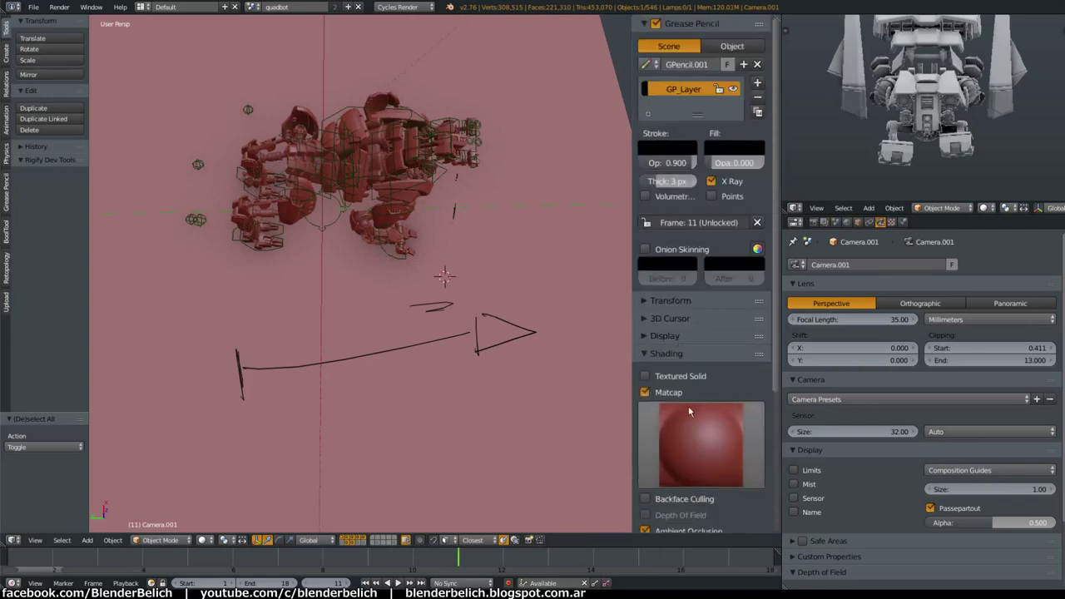
scroll(679, 341, down, 4)
click(688, 214)
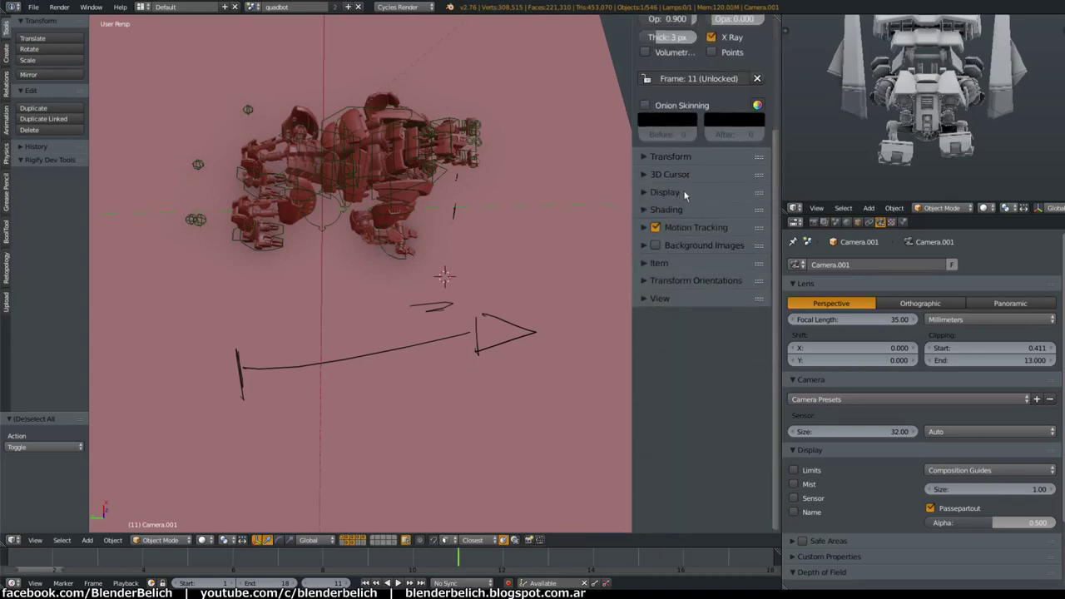
click(659, 298)
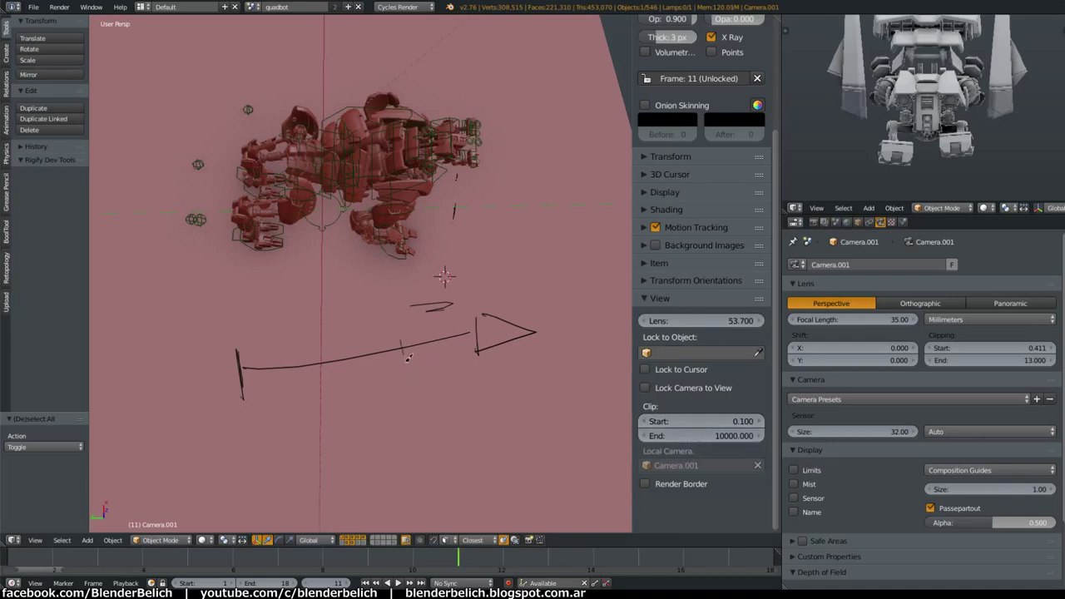
Draw a vertical mark, an X and tick marks across the line, then erase the X and some ticks
drag(407, 358, 409, 357)
drag(219, 348, 194, 396)
drag(189, 354, 224, 402)
mouse_move(275, 351)
mouse_down()
mouse_move(273, 387)
mouse_move(296, 391)
mouse_up()
mouse_move(313, 356)
mouse_down()
mouse_move(317, 395)
mouse_move(333, 391)
mouse_up()
mouse_move(341, 345)
mouse_down()
mouse_move(344, 389)
mouse_move(372, 377)
mouse_up()
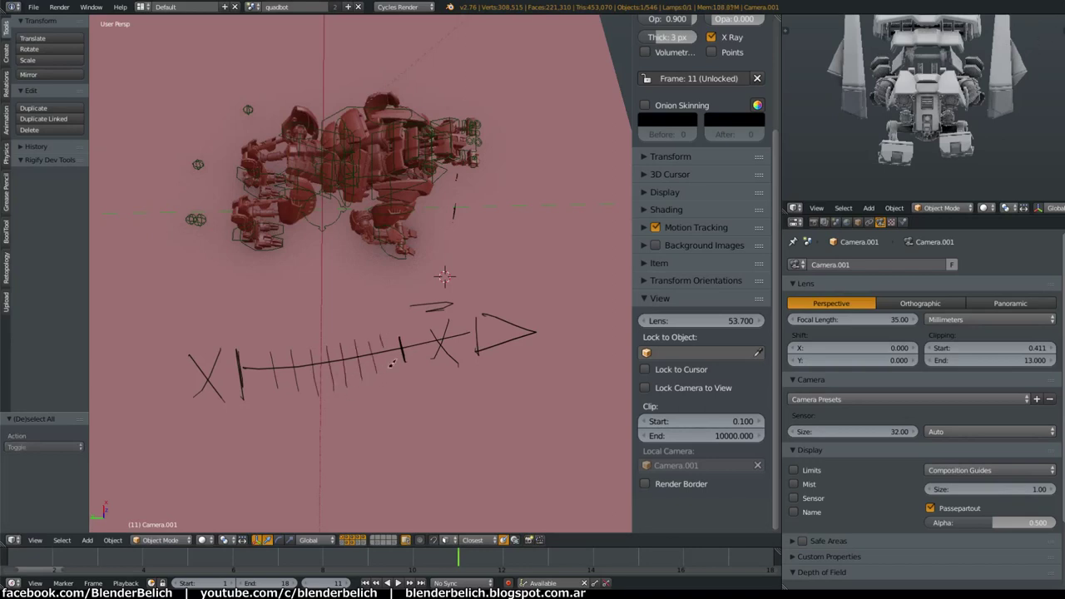
drag(381, 335, 385, 373)
right_click(441, 336)
right_drag(446, 358, 404, 356)
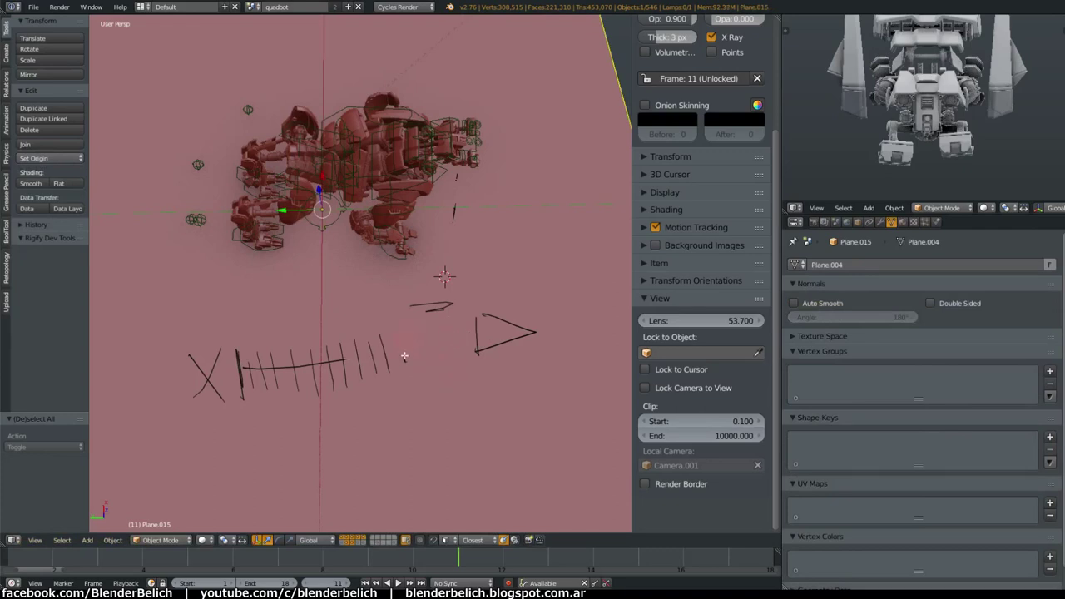
Extend the line through the arrowhead, redraw its tick marks and hatch the arrowhead
drag(532, 321, 533, 348)
drag(341, 360, 561, 326)
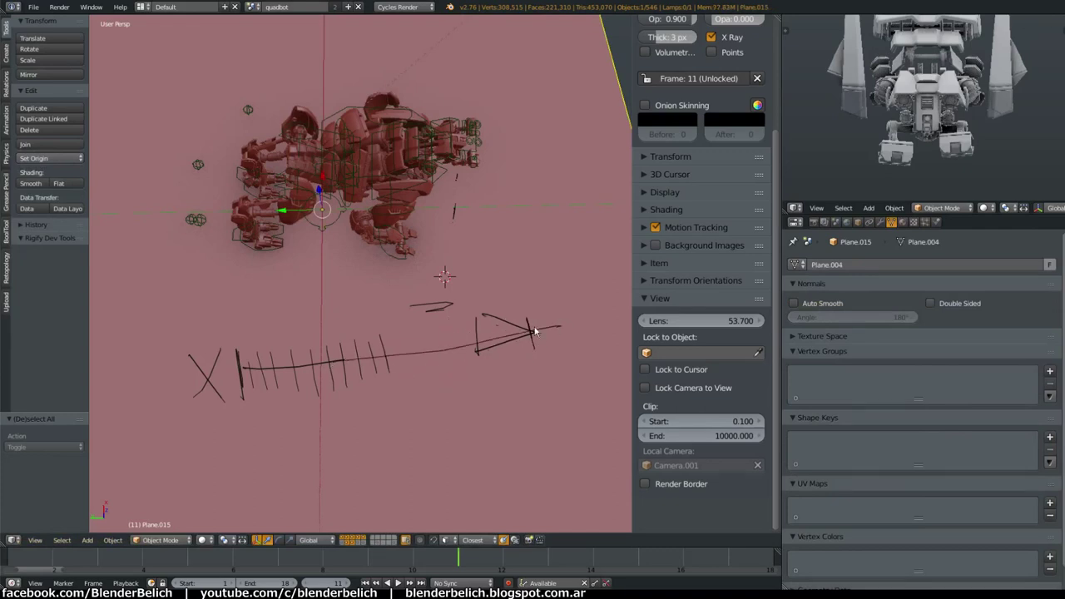
right_drag(393, 331, 279, 370)
drag(288, 354, 291, 399)
drag(346, 342, 354, 401)
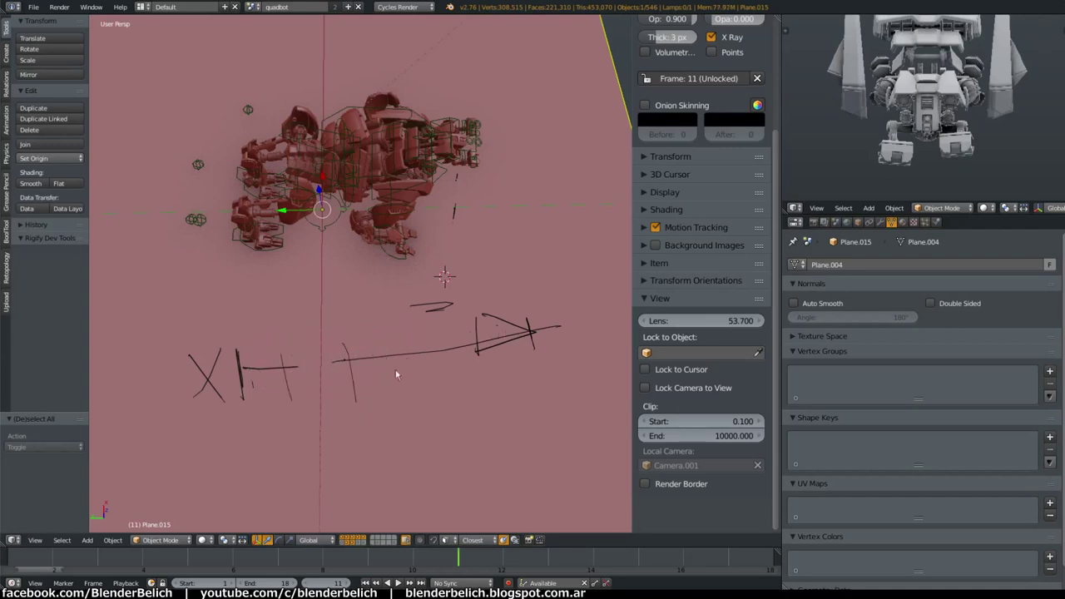
drag(417, 343, 424, 381)
drag(485, 325, 491, 361)
drag(523, 318, 525, 358)
mouse_move(514, 316)
mouse_down()
mouse_move(517, 360)
mouse_move(499, 354)
mouse_up()
Draw an oval above the line and erase the arrow's tail, shaft and X stroke
drag(314, 320, 299, 323)
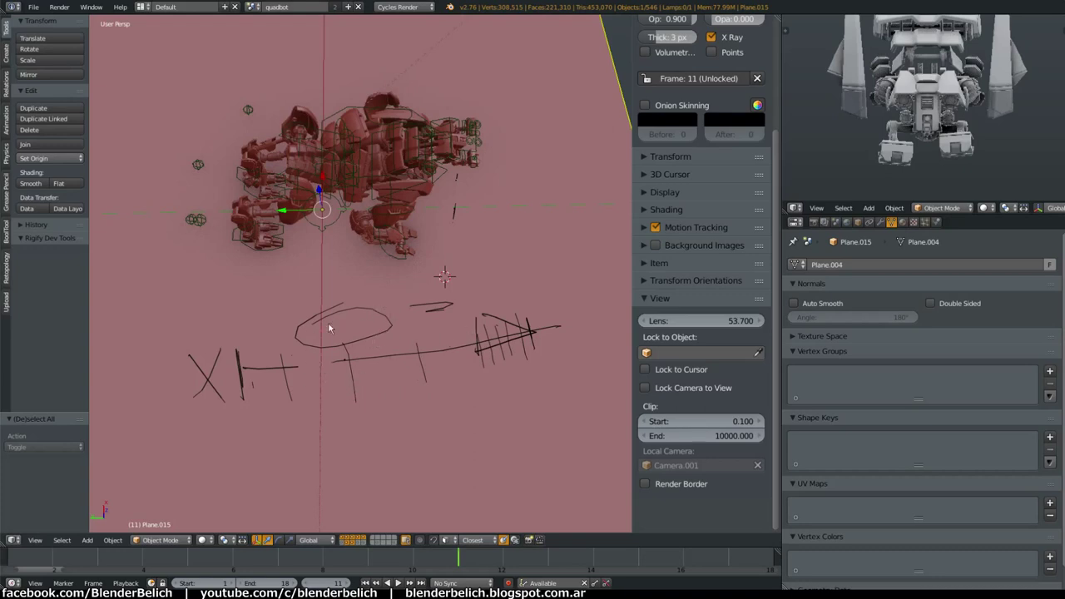
mouse_move(332, 330)
mouse_down()
mouse_move(340, 339)
mouse_move(344, 316)
mouse_up()
right_drag(549, 348, 495, 371)
mouse_move(457, 314)
right_down()
mouse_move(433, 387)
mouse_move(451, 362)
right_up()
mouse_move(419, 330)
mouse_down()
mouse_move(426, 367)
mouse_move(509, 337)
mouse_up()
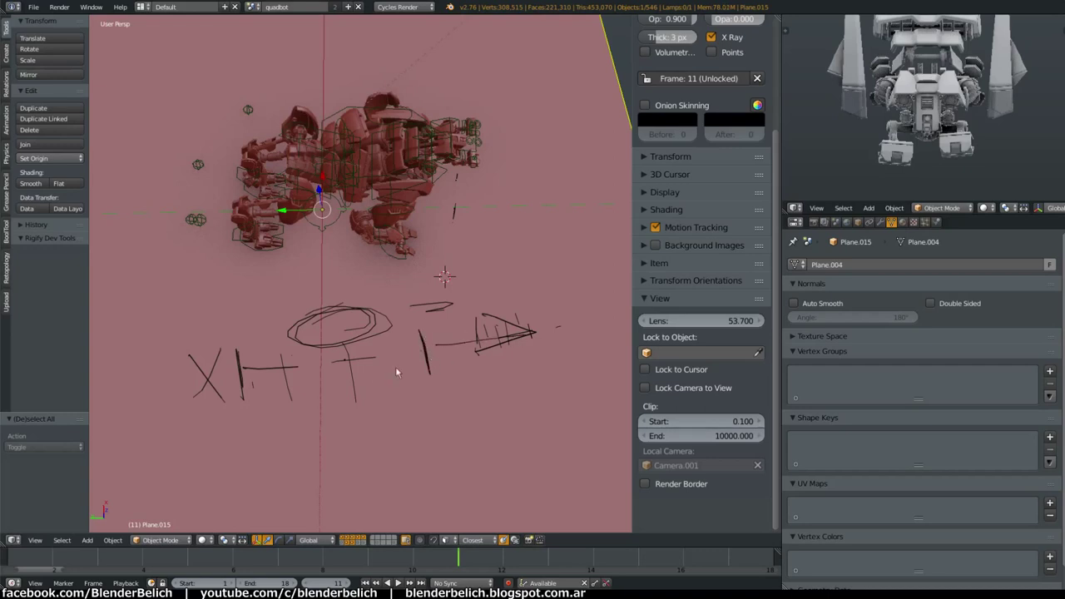
right_drag(210, 367, 209, 365)
Extend the line with vertical marks and hatch ticks to the left, then view the tilted ground
mouse_move(278, 366)
mouse_down()
mouse_move(412, 356)
mouse_move(402, 387)
mouse_up()
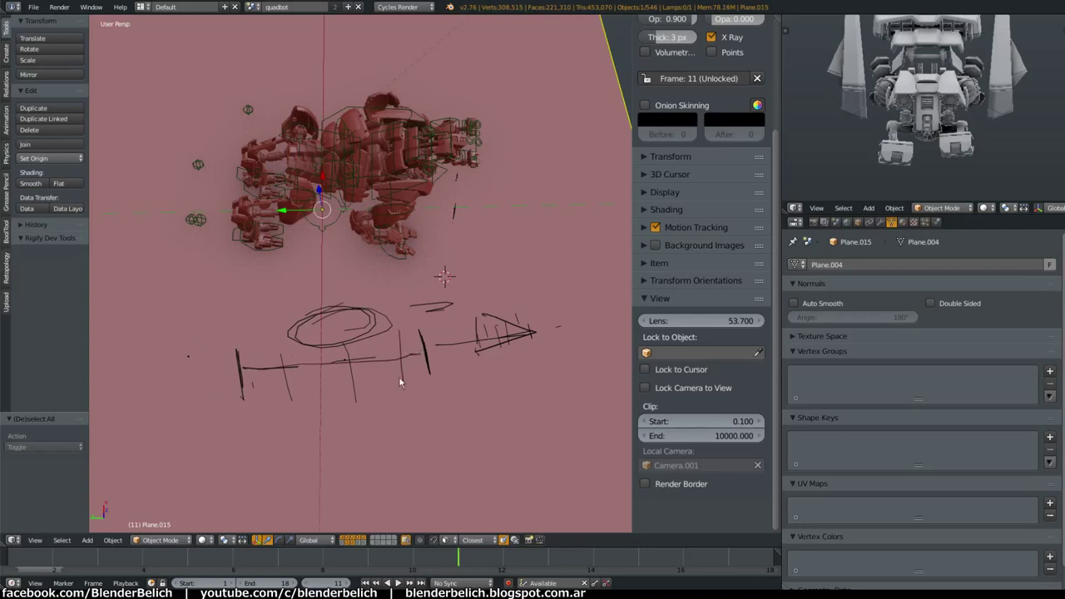
drag(388, 344, 391, 386)
mouse_move(381, 344)
mouse_down()
mouse_move(376, 386)
mouse_move(348, 394)
mouse_up()
drag(336, 350, 333, 388)
mouse_move(323, 348)
mouse_down()
mouse_move(320, 382)
mouse_move(294, 393)
mouse_up()
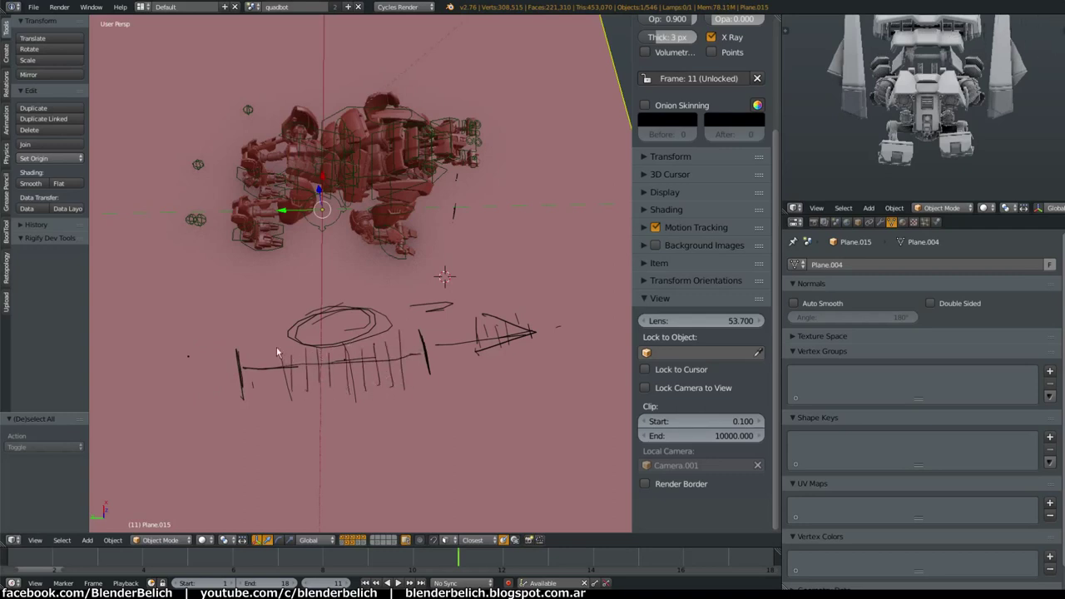
mouse_move(278, 347)
mouse_down()
mouse_move(273, 391)
mouse_move(262, 395)
mouse_up()
middle_drag(344, 375, 447, 399)
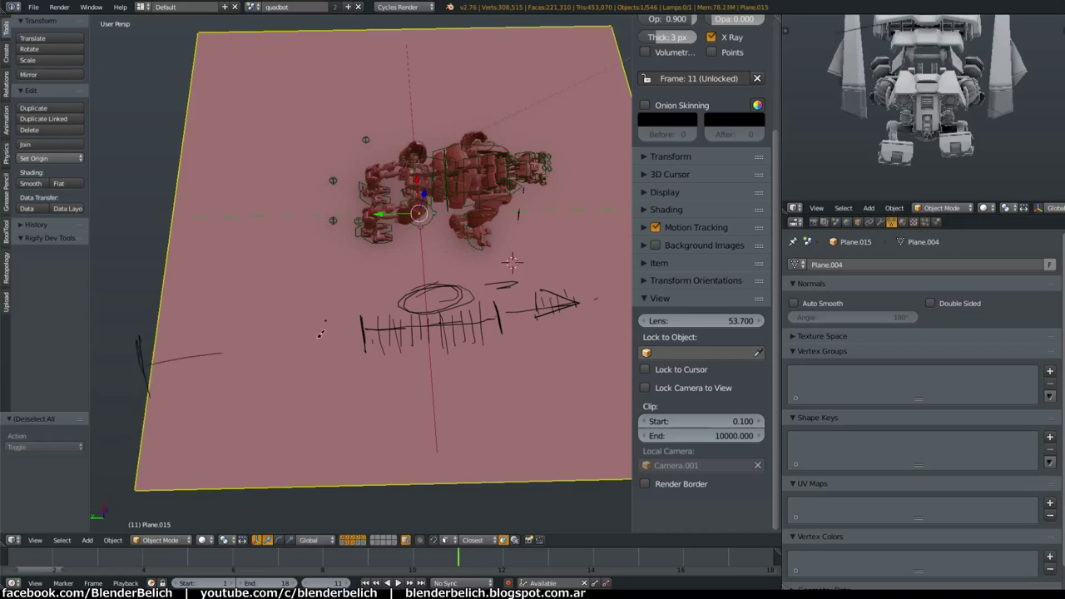
Sketch a long grease-pencil line with six tick marks across it, then erase it
drag(152, 381, 405, 324)
mouse_move(283, 341)
right_down()
mouse_move(479, 323)
mouse_move(149, 366)
right_up()
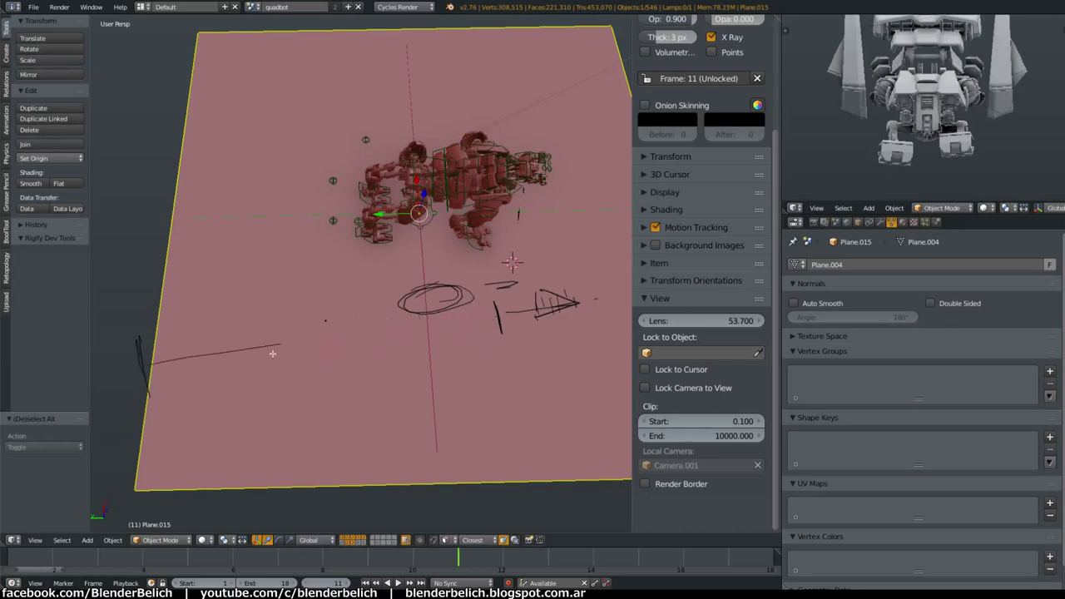
mouse_move(147, 366)
mouse_down()
mouse_move(483, 314)
mouse_move(451, 342)
mouse_up()
drag(400, 308, 400, 354)
drag(335, 316, 335, 364)
drag(297, 324, 296, 376)
drag(242, 327, 242, 381)
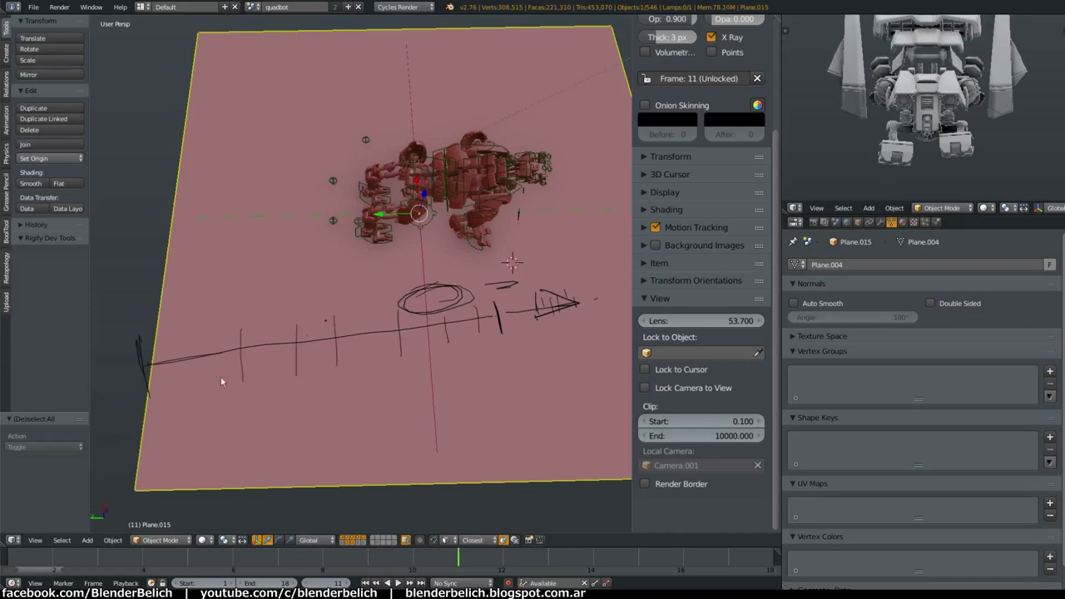
drag(188, 341, 189, 391)
drag(158, 351, 181, 406)
mouse_move(123, 376)
right_down()
mouse_move(322, 386)
mouse_move(286, 371)
mouse_move(219, 400)
mouse_move(174, 351)
right_up()
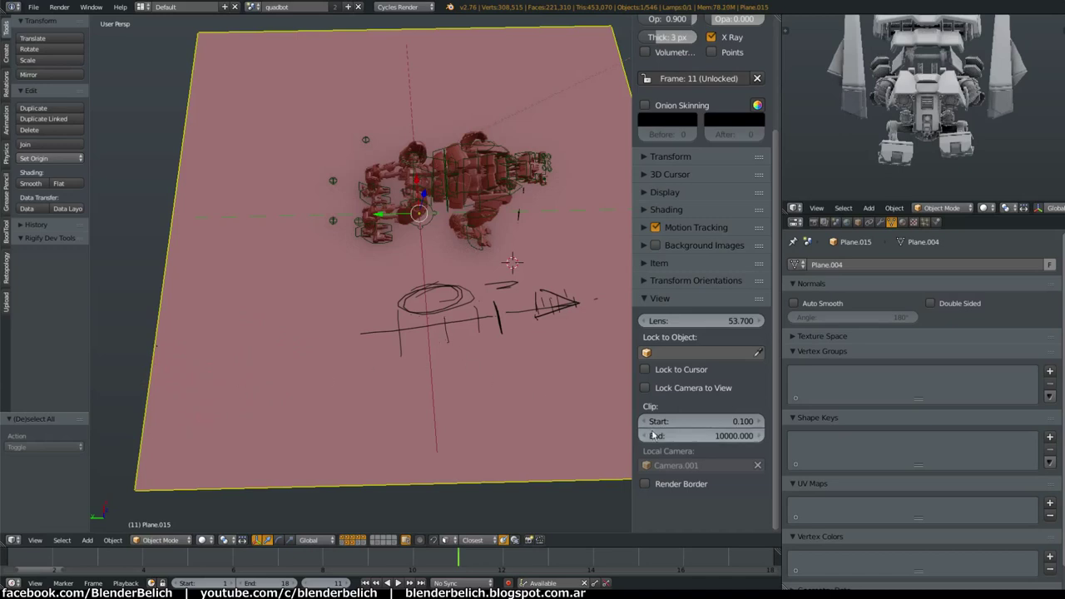
Sketch a box of vertical and horizontal strokes around the ellipse
drag(364, 308, 374, 358)
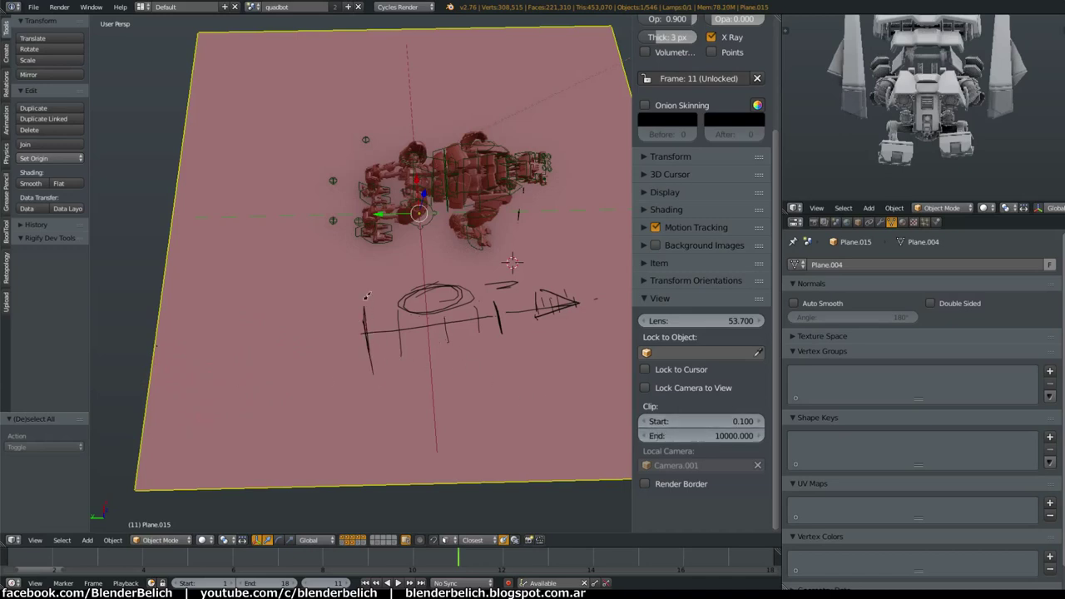
drag(367, 297, 373, 375)
drag(496, 290, 504, 360)
drag(367, 283, 381, 373)
drag(497, 264, 509, 364)
drag(392, 367, 522, 351)
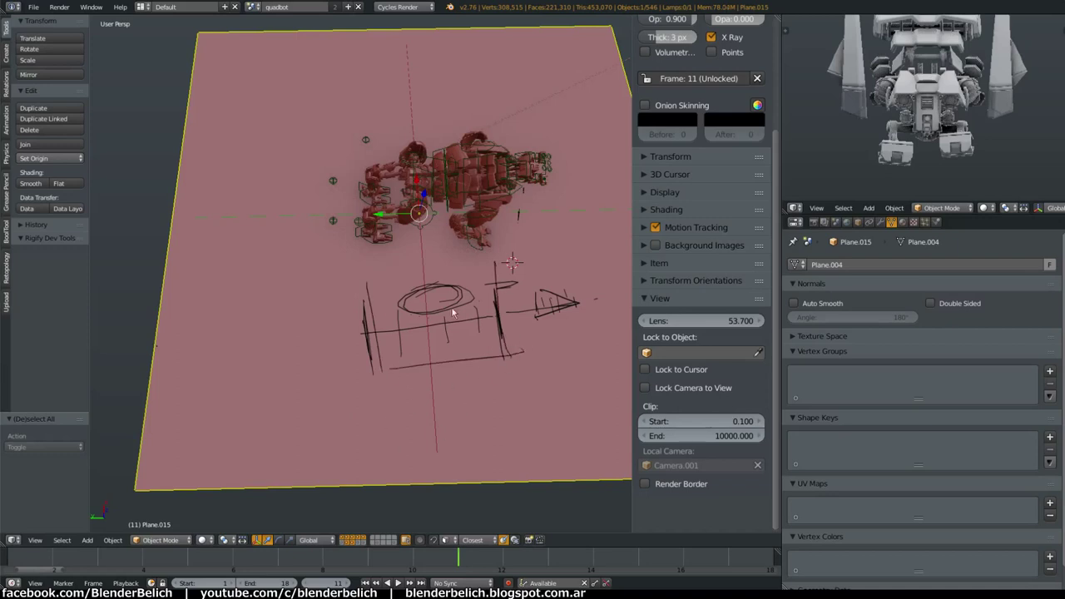
mouse_move(392, 280)
mouse_down()
mouse_move(497, 262)
mouse_move(494, 340)
mouse_up()
Erase the box sketch strokes and tilt the view over the plane
right_drag(499, 278, 550, 316)
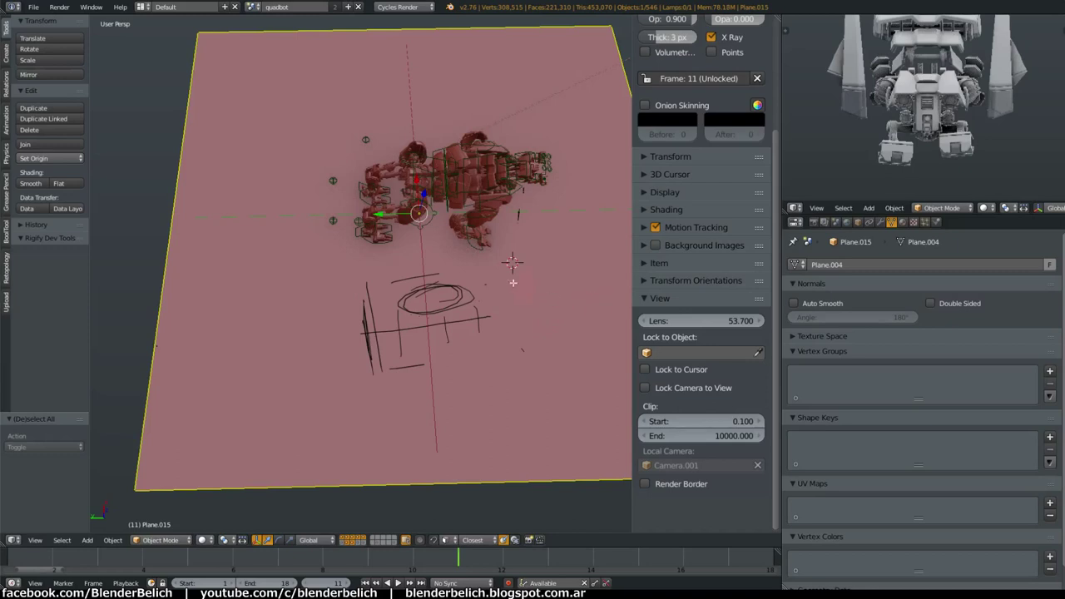
mouse_move(513, 283)
right_down()
mouse_move(432, 287)
mouse_move(366, 328)
mouse_move(400, 316)
mouse_move(522, 334)
right_up()
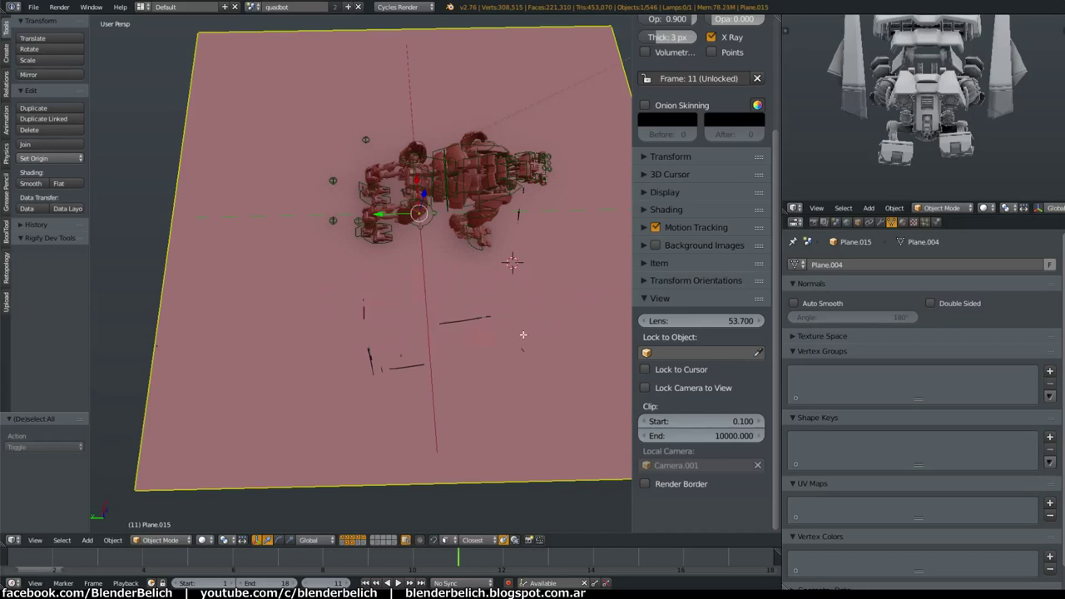
mouse_move(469, 307)
right_down()
mouse_move(367, 337)
mouse_move(387, 364)
right_up()
middle_drag(547, 363, 724, 413)
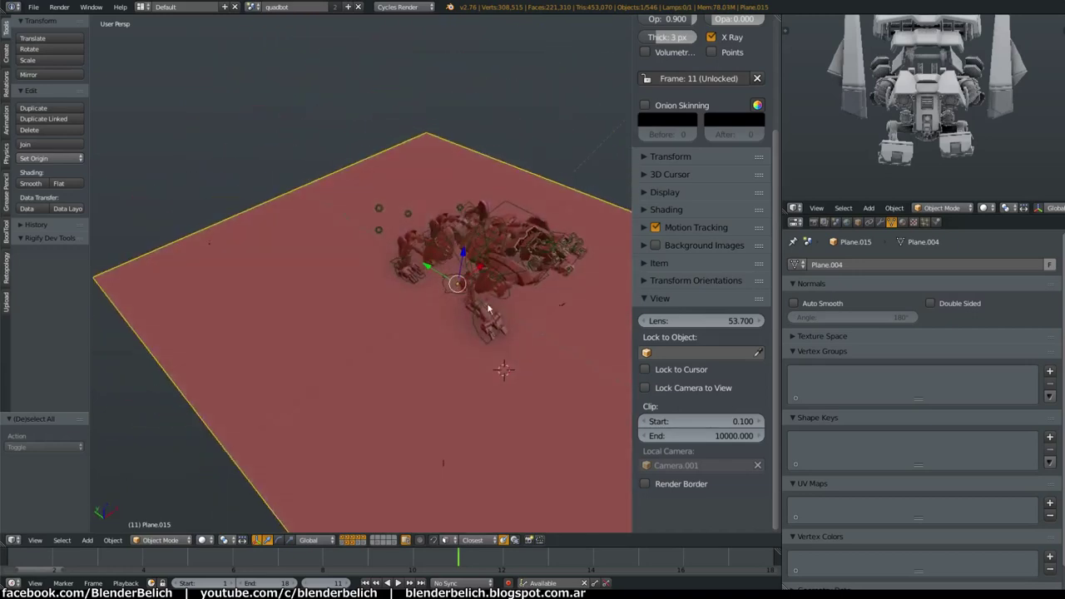
Set the viewport Clip Start to 0.001
mouse_move(724, 421)
mouse_down()
mouse_move(698, 421)
mouse_move(713, 428)
mouse_up()
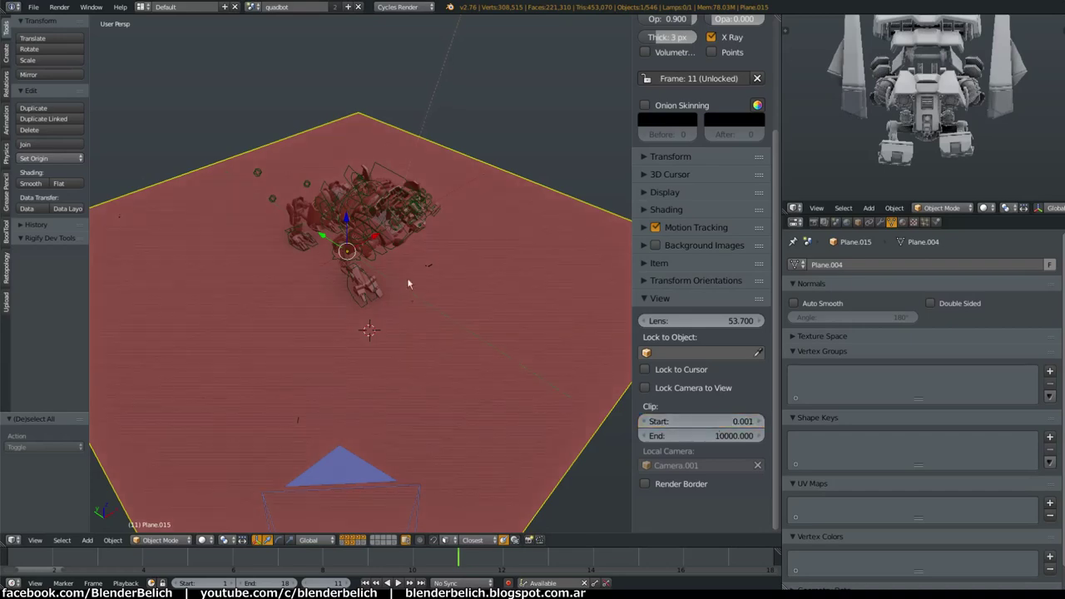
scroll(406, 277, up, 5)
scroll(459, 179, up, 5)
scroll(589, 350, up, 3)
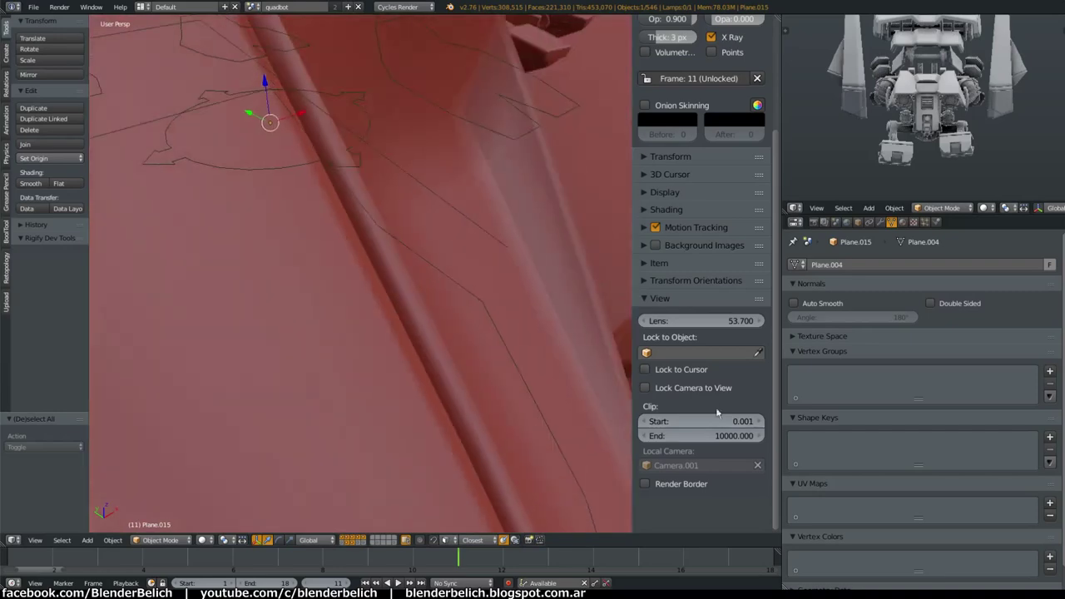
click(724, 422)
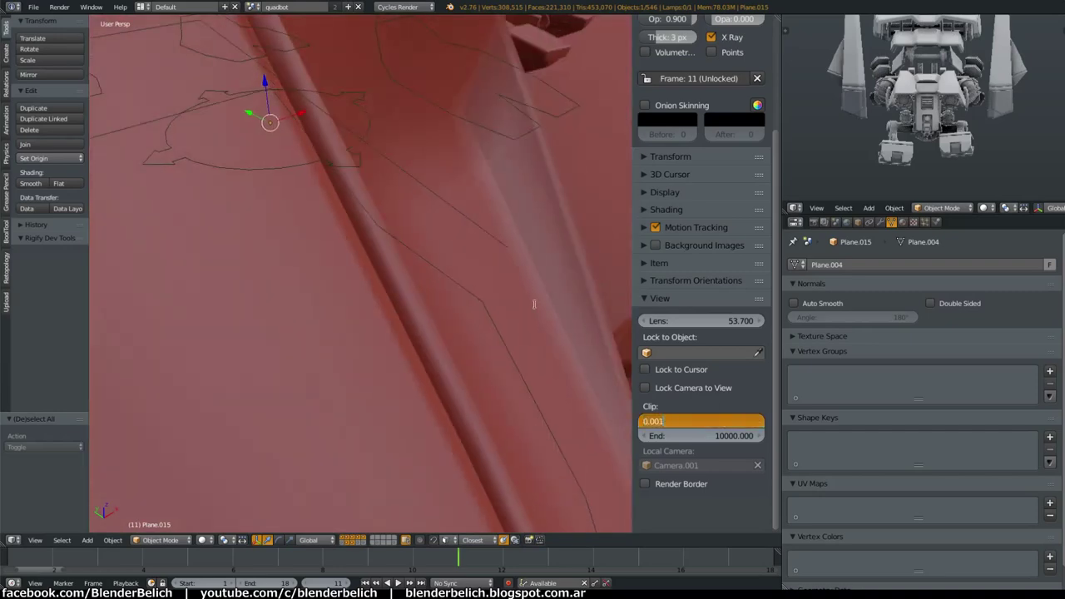
key(Return)
Set Clip End to 1000, then reduce it to 100
scroll(532, 279, down, 5)
drag(699, 436, 695, 438)
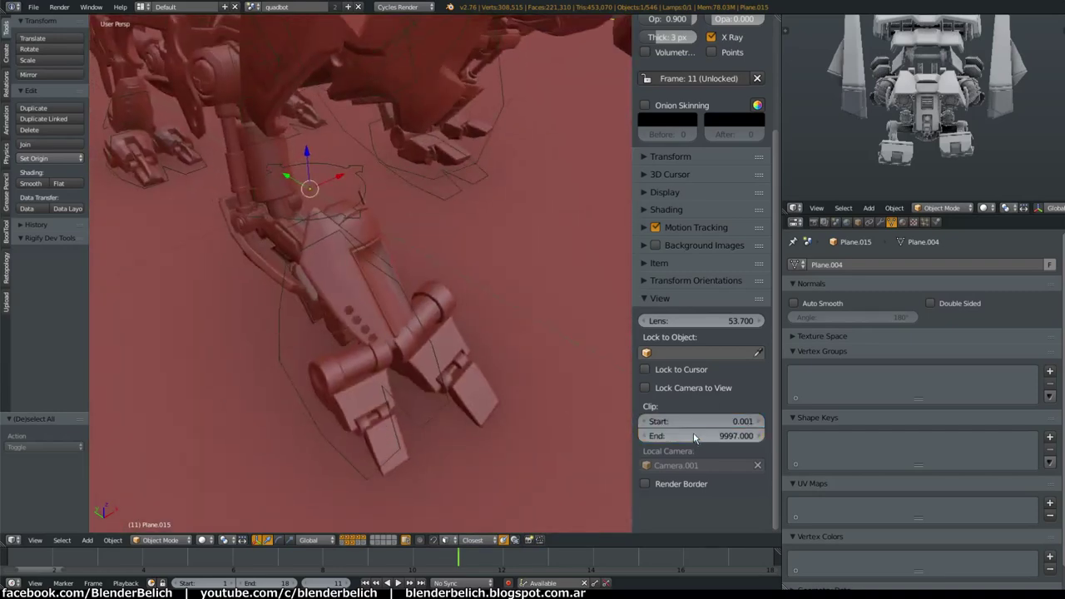
click(695, 437)
text(10)
key(Return)
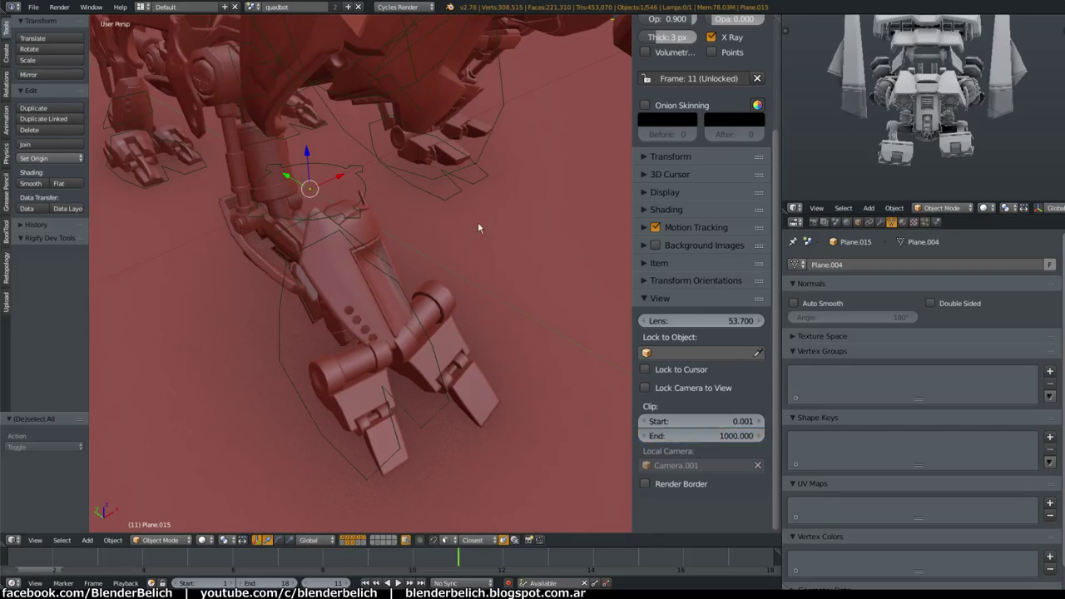
scroll(491, 371, down, 8)
scroll(491, 367, down, 5)
scroll(499, 305, down, 3)
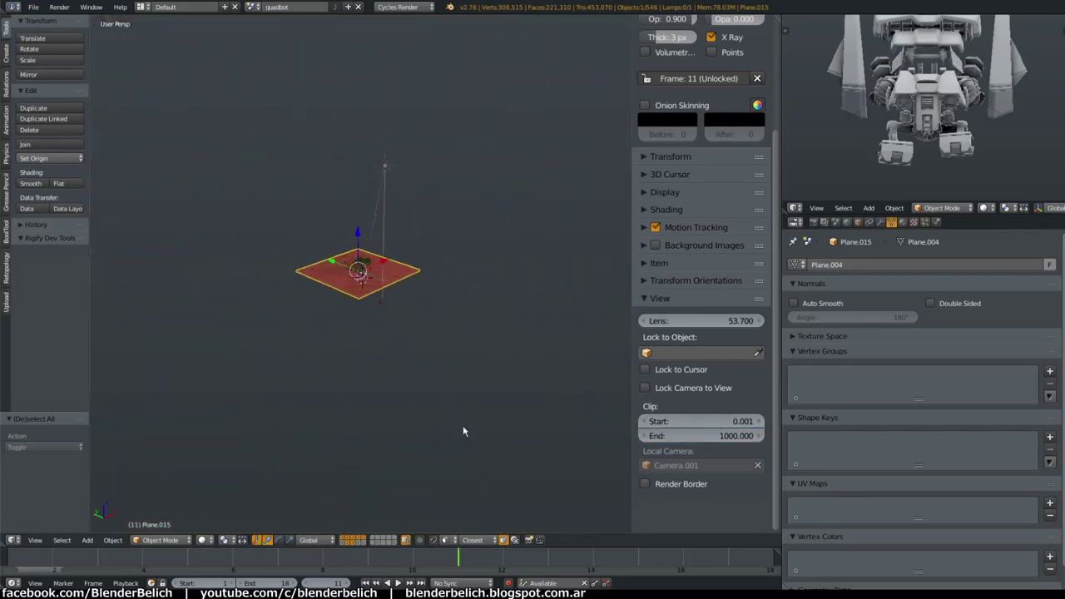
scroll(463, 430, down, 2)
scroll(457, 380, up, 2)
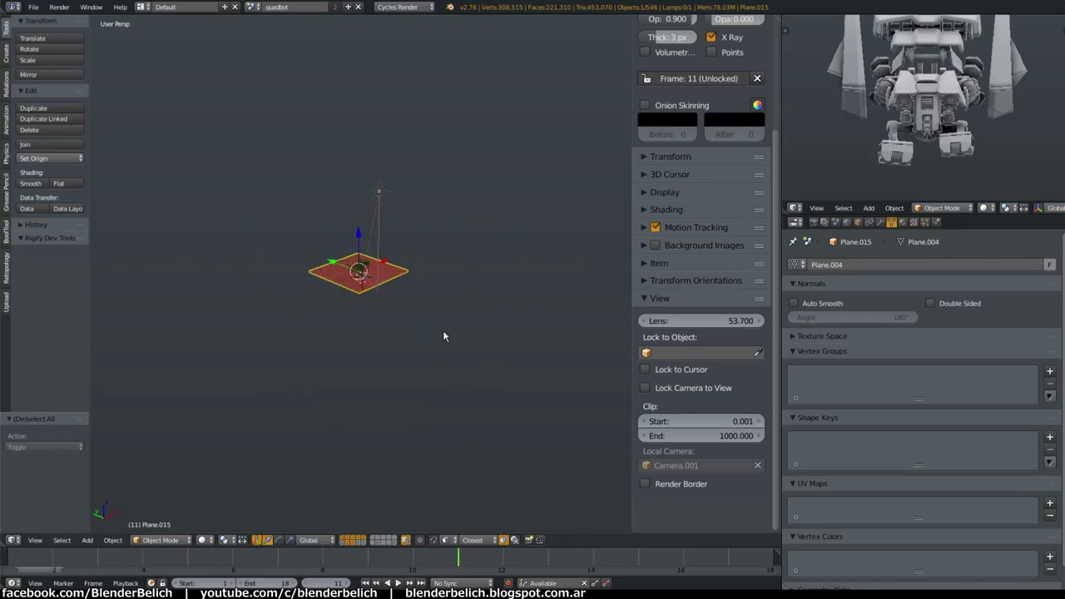
scroll(443, 330, up, 3)
scroll(442, 305, up, 3)
scroll(483, 273, up, 2)
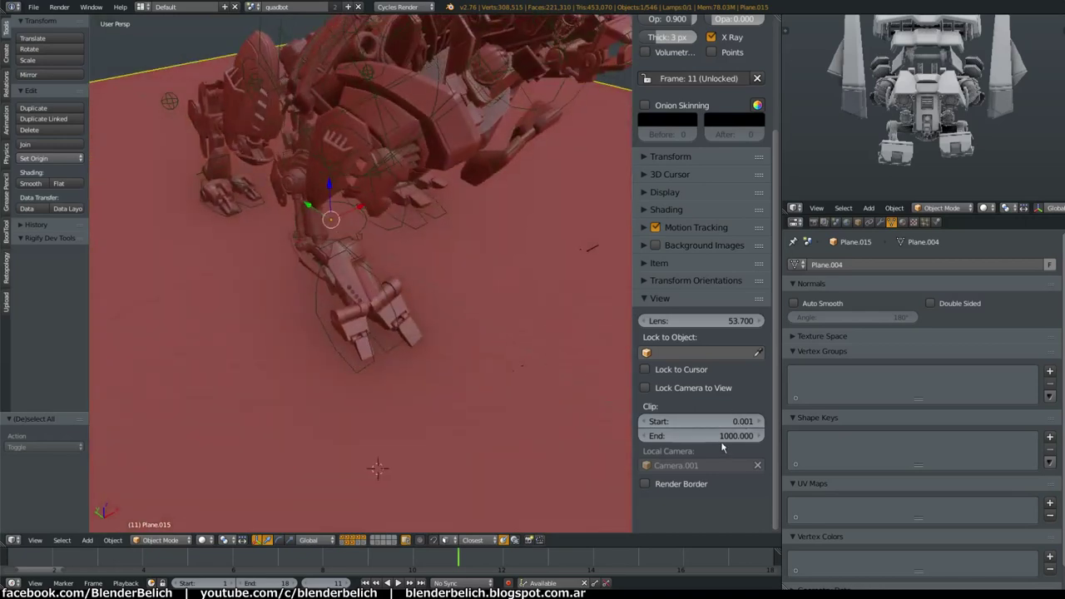
drag(720, 436, 722, 438)
scroll(469, 292, down, 3)
scroll(476, 324, down, 3)
scroll(522, 243, up, 1)
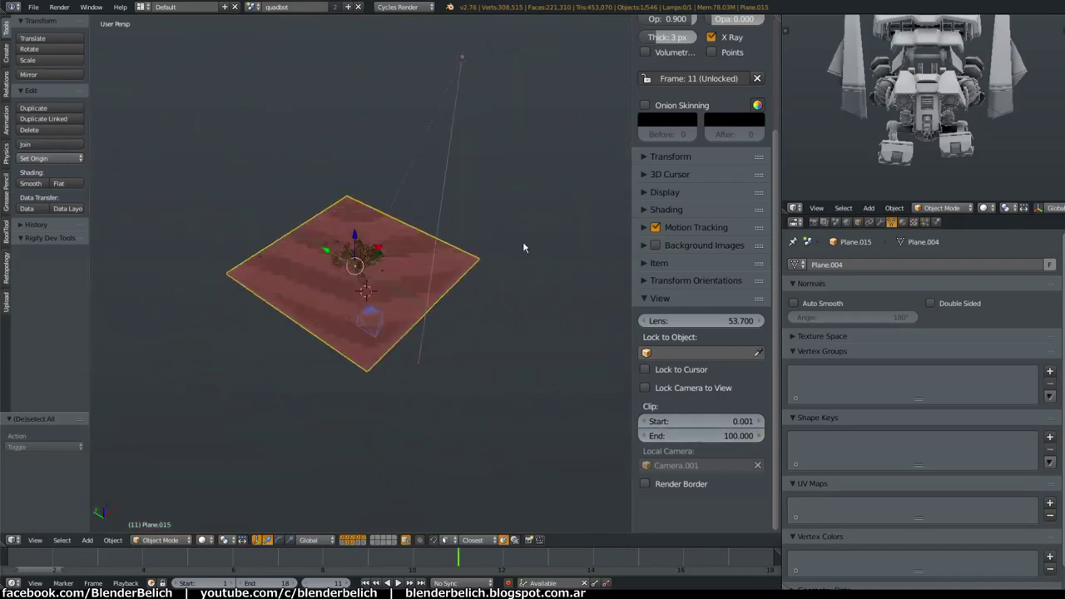
scroll(446, 327, up, 3)
scroll(470, 283, up, 2)
scroll(455, 321, up, 1)
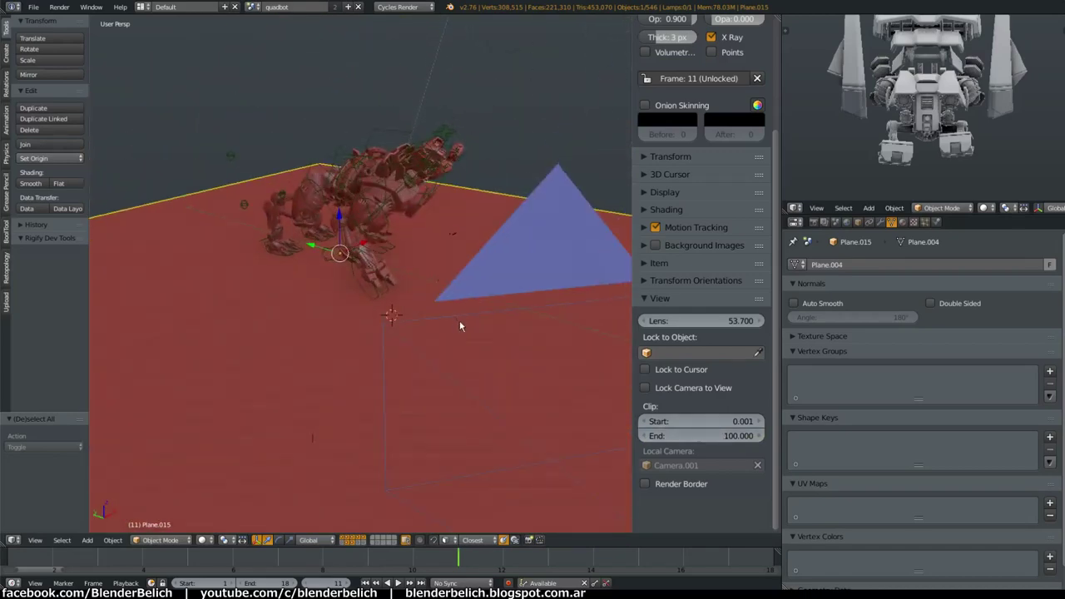
Frame the robot through the local camera, resize the side panel, and render frame 11
key(KP_0)
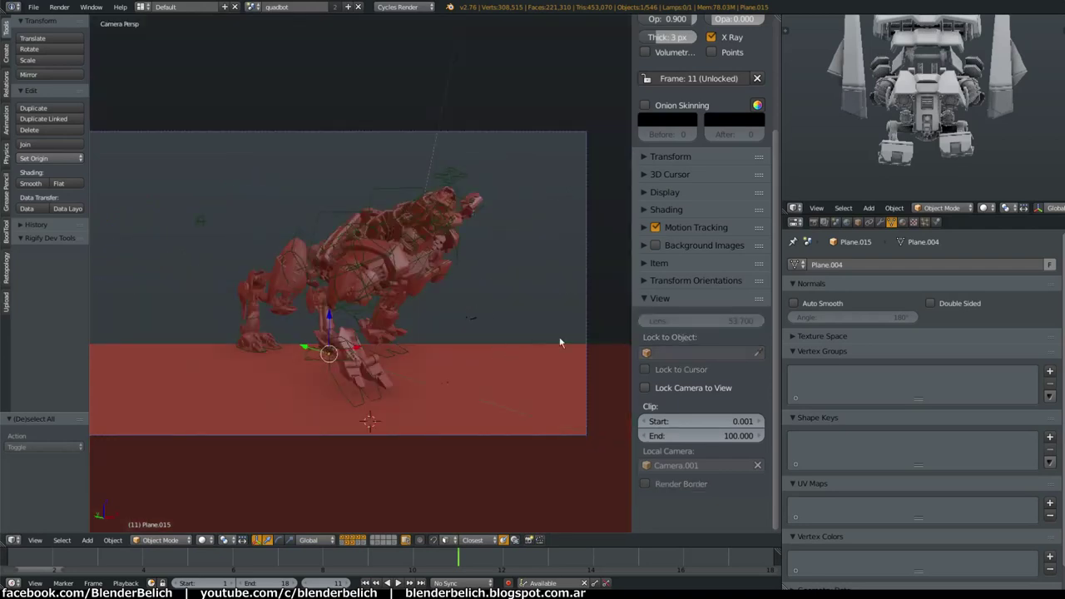
drag(631, 382, 734, 354)
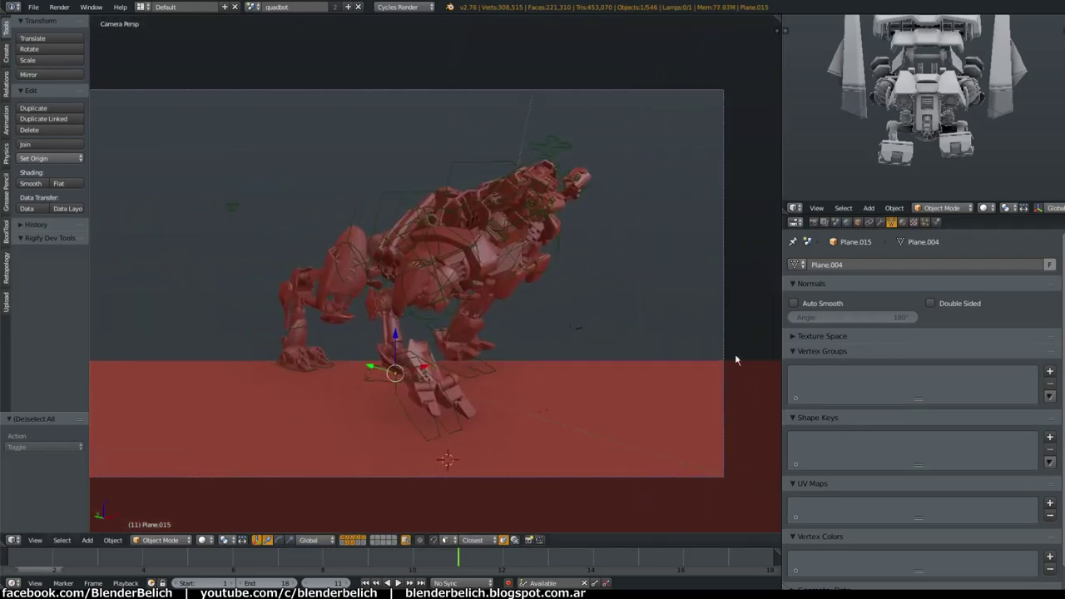
mouse_move(491, 346)
middle_down()
mouse_move(518, 352)
mouse_move(531, 318)
middle_up()
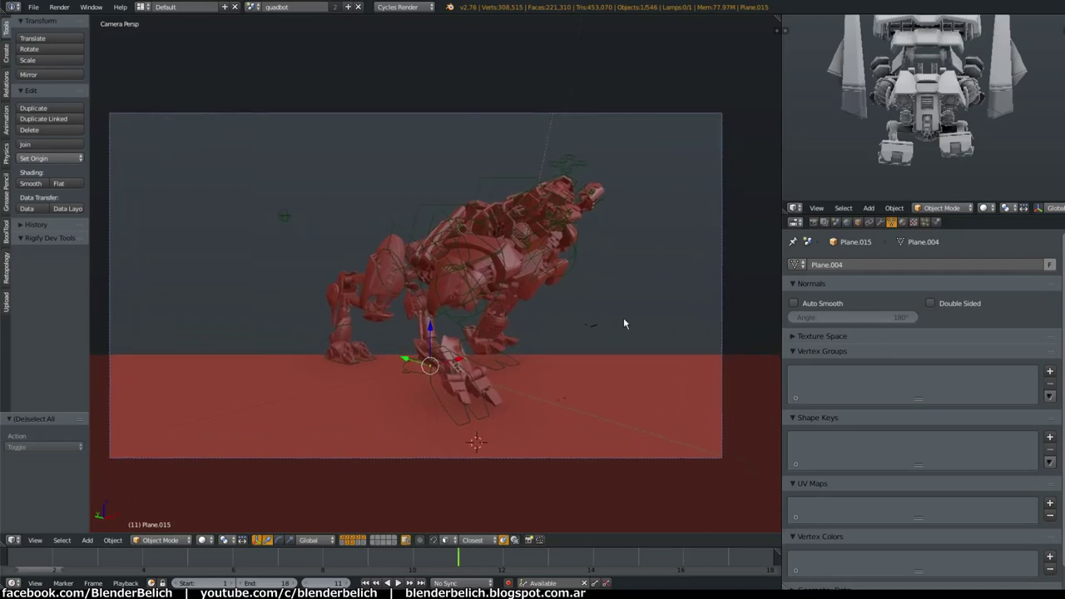
key(n)
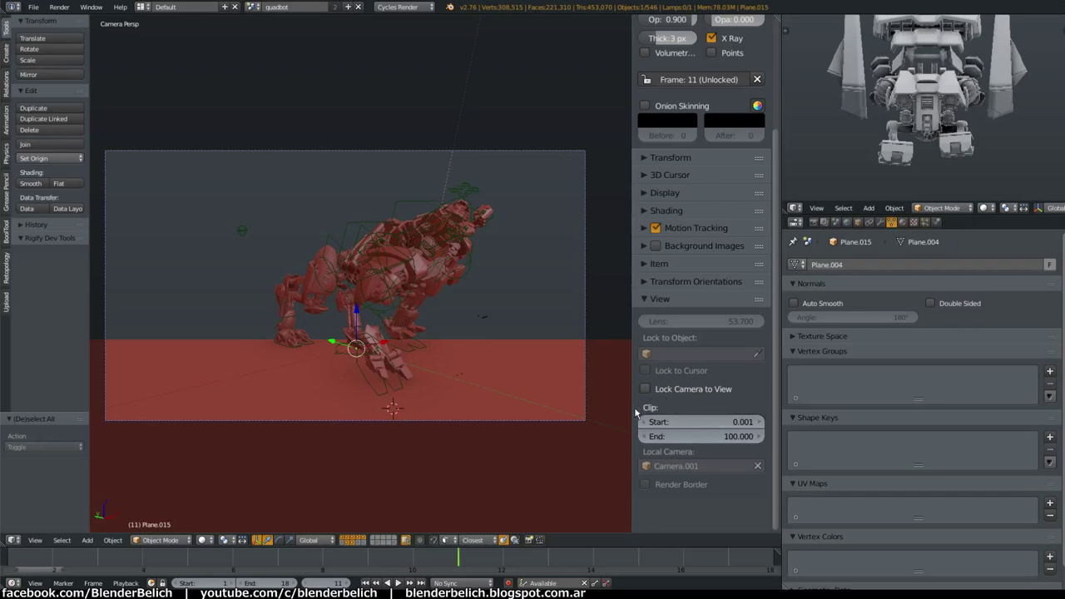
drag(633, 408, 651, 409)
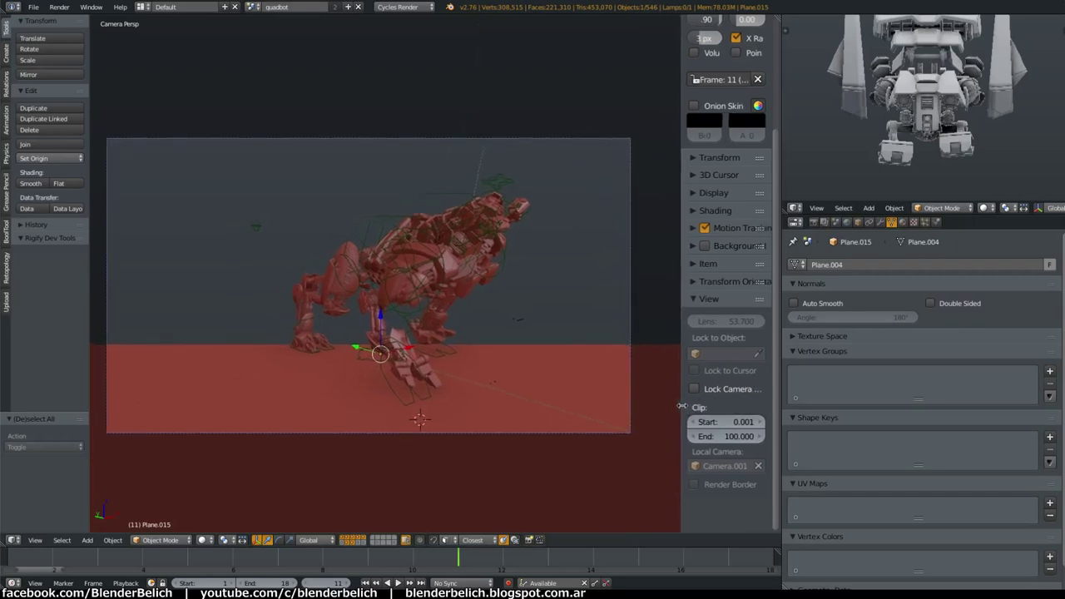
shift+middle_drag(496, 334, 526, 328)
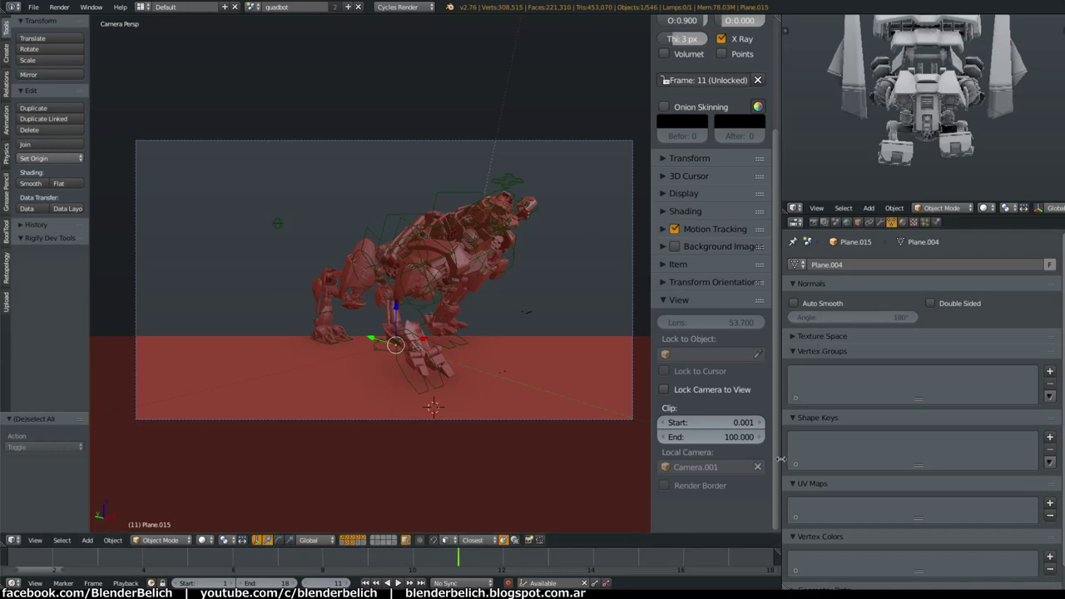
mouse_move(391, 316)
middle_down()
mouse_move(352, 272)
mouse_move(373, 336)
mouse_move(477, 300)
mouse_move(459, 309)
middle_up()
key(F12)
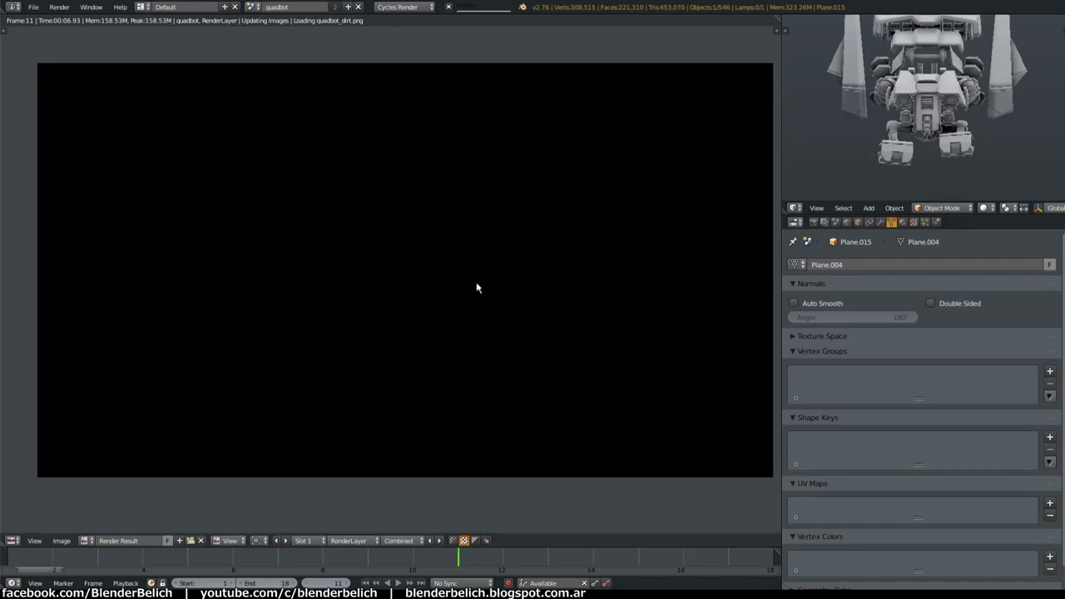
Cancel the frame 11 render, close the Render Result, and orbit the 3D view
middle_drag(477, 287, 463, 296)
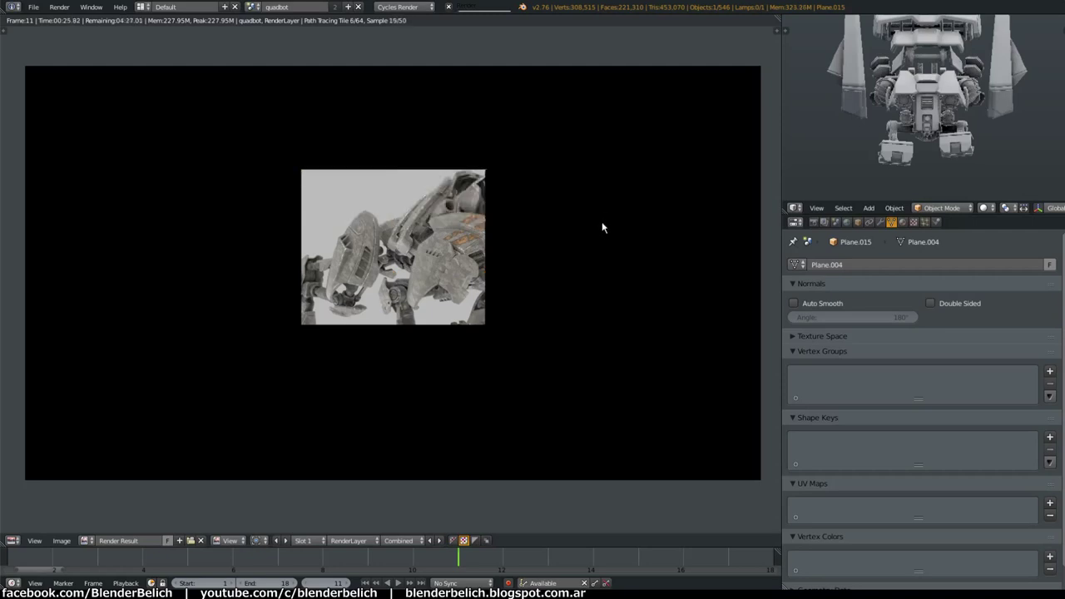
key(Escape)
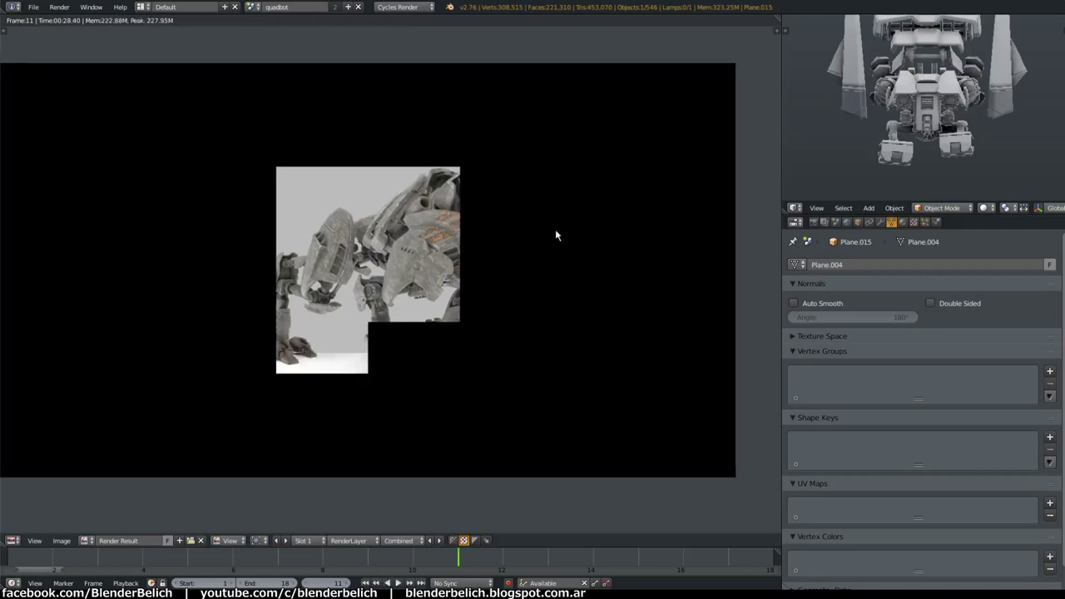
key(Escape)
middle_drag(558, 236, 532, 309)
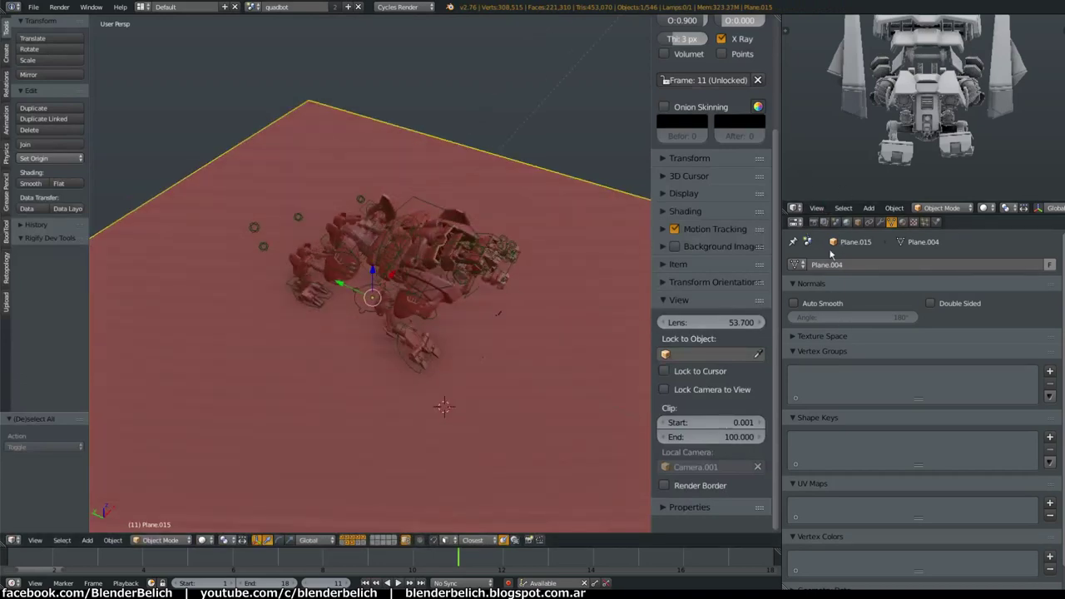
Switch the Properties editor to the Scene tab showing Camera.001 as the scene camera
click(812, 223)
click(824, 222)
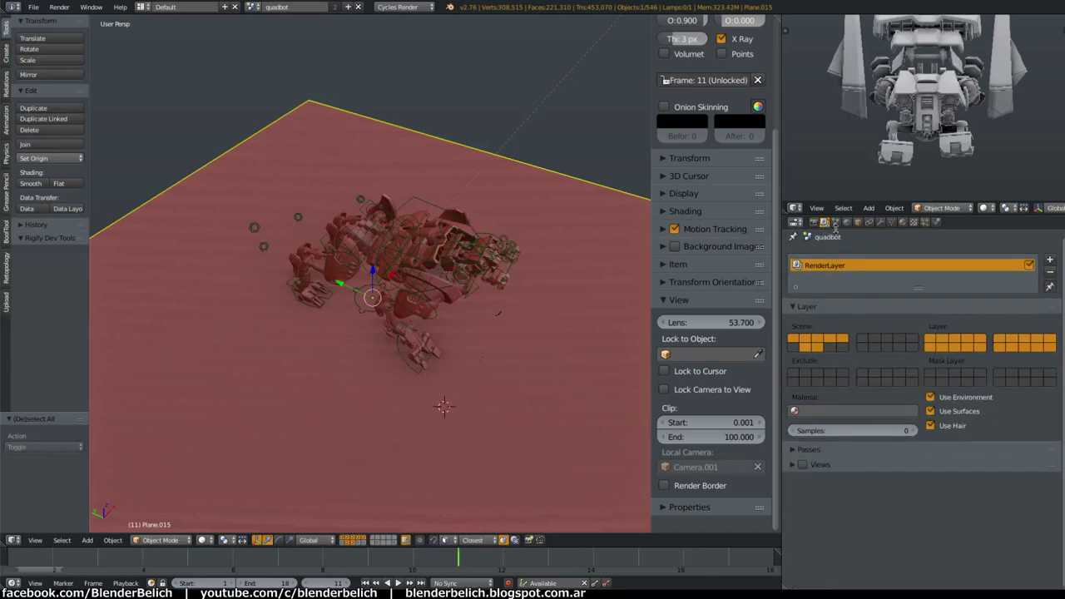
click(835, 222)
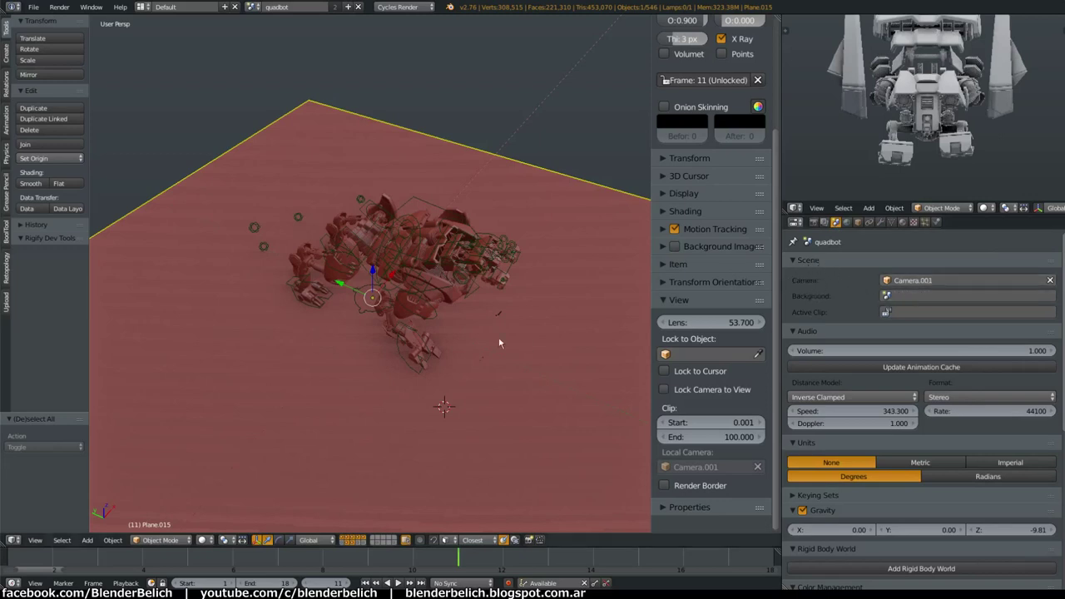
mouse_move(499, 342)
middle_down()
mouse_move(510, 351)
mouse_move(510, 331)
middle_up()
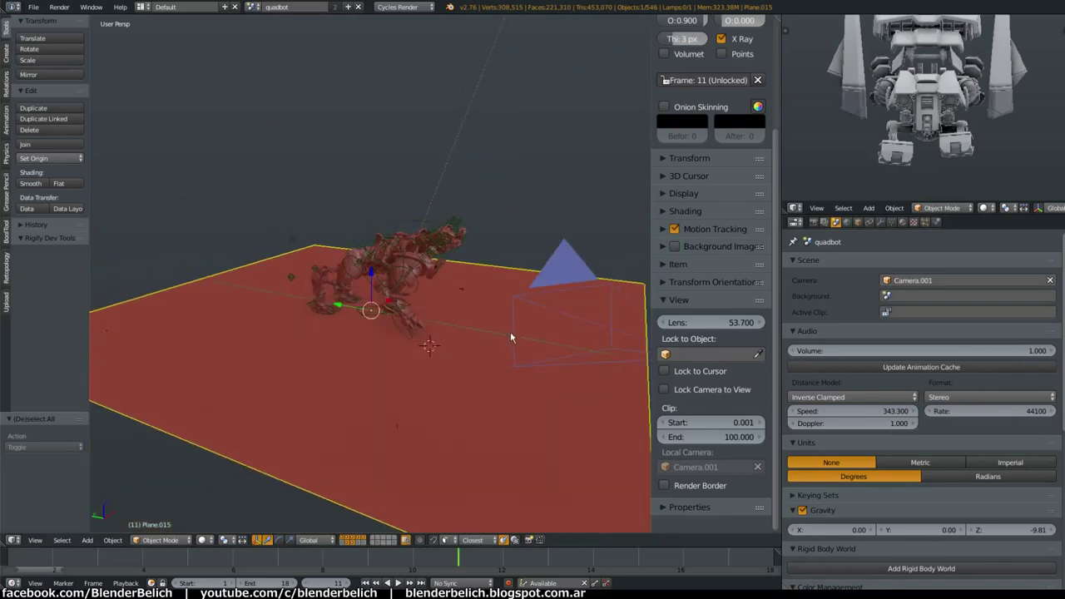
click(35, 540)
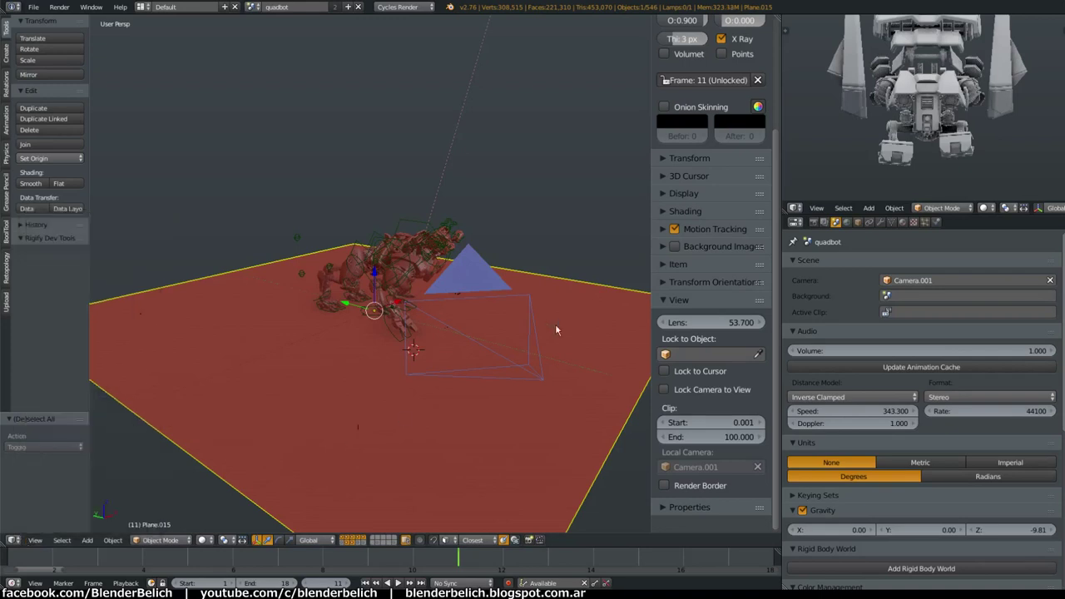
Check the scene camera view, unhide all objects with Alt+H, and select the camera
middle_drag(554, 324, 543, 289)
key(KP_0)
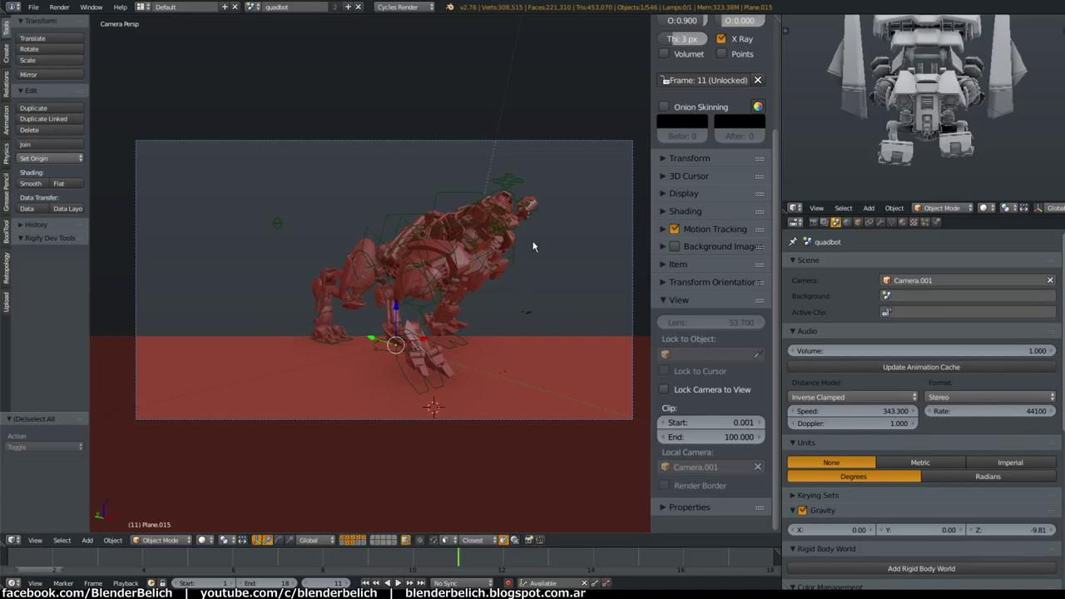
mouse_move(533, 244)
middle_down()
mouse_move(585, 268)
mouse_move(581, 240)
middle_up()
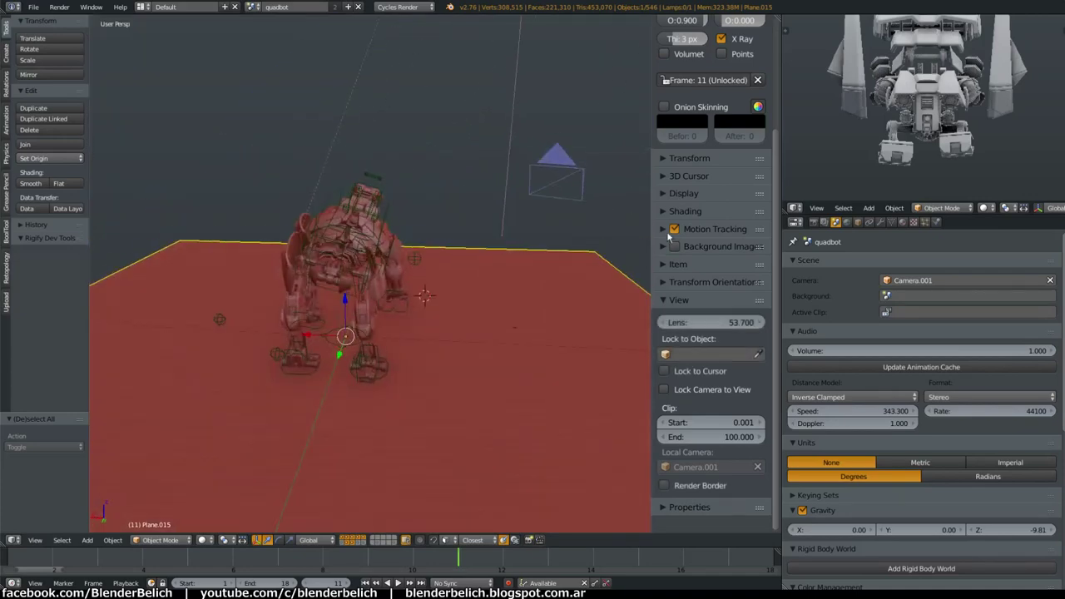
key(KP_0)
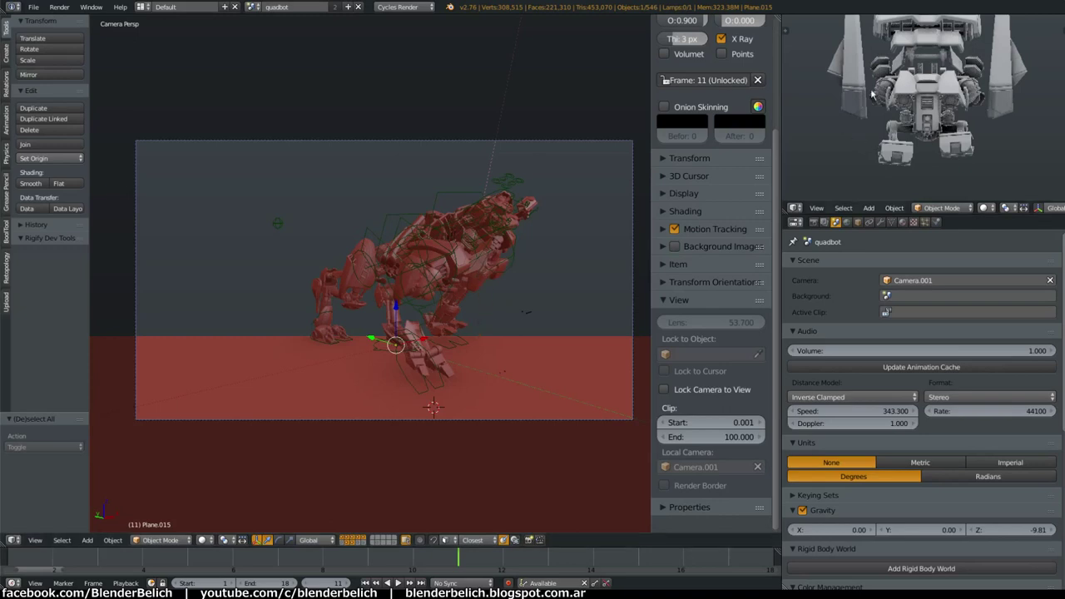
scroll(894, 134, up, 2)
scroll(911, 131, up, 2)
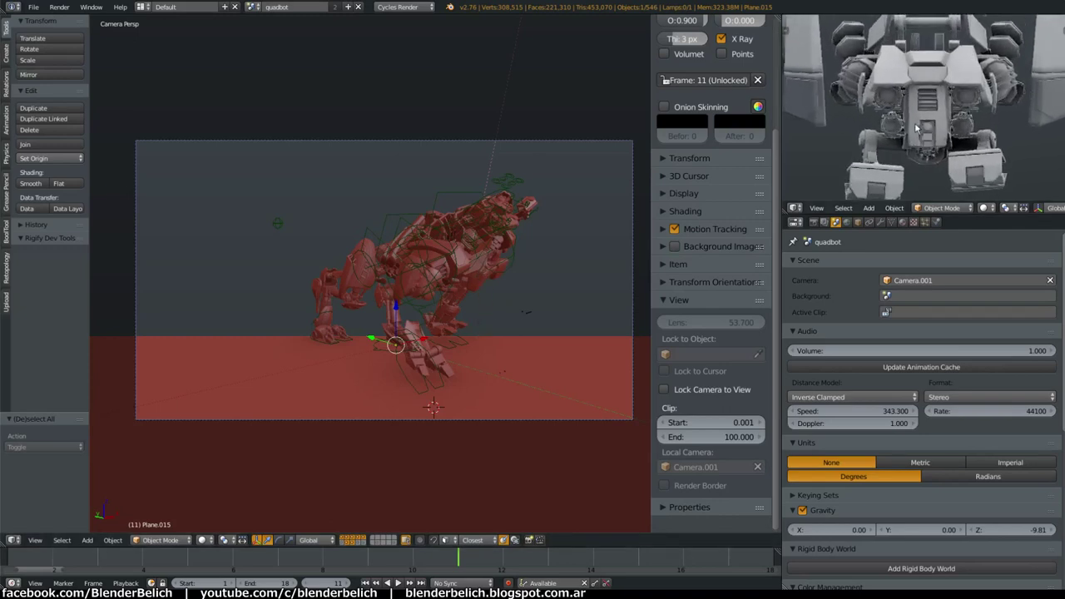
scroll(924, 129, up, 2)
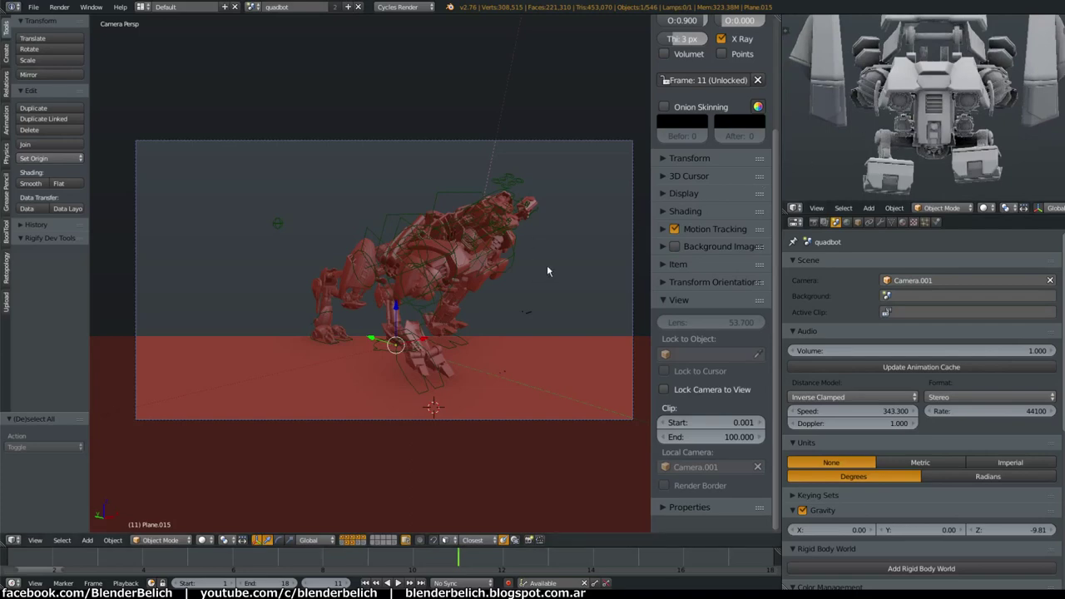
mouse_move(550, 272)
shift+middle_down()
mouse_move(509, 287)
mouse_move(579, 275)
mouse_move(549, 246)
shift+middle_up()
key(alt+h)
right_click(513, 255)
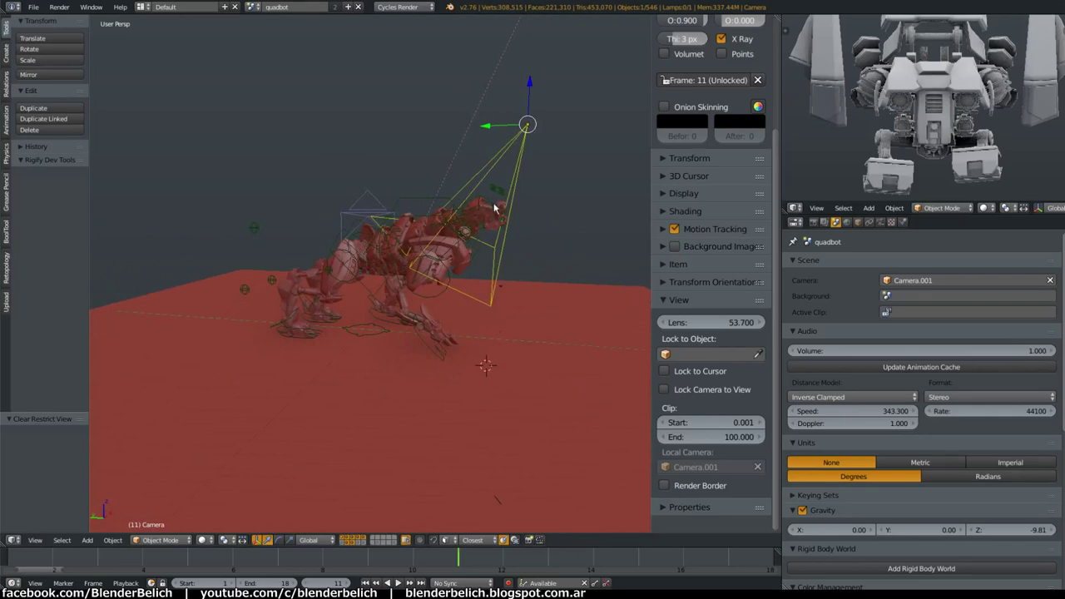
Play the robot animation with Alt+A and stop it at frame 8
key(alt+a)
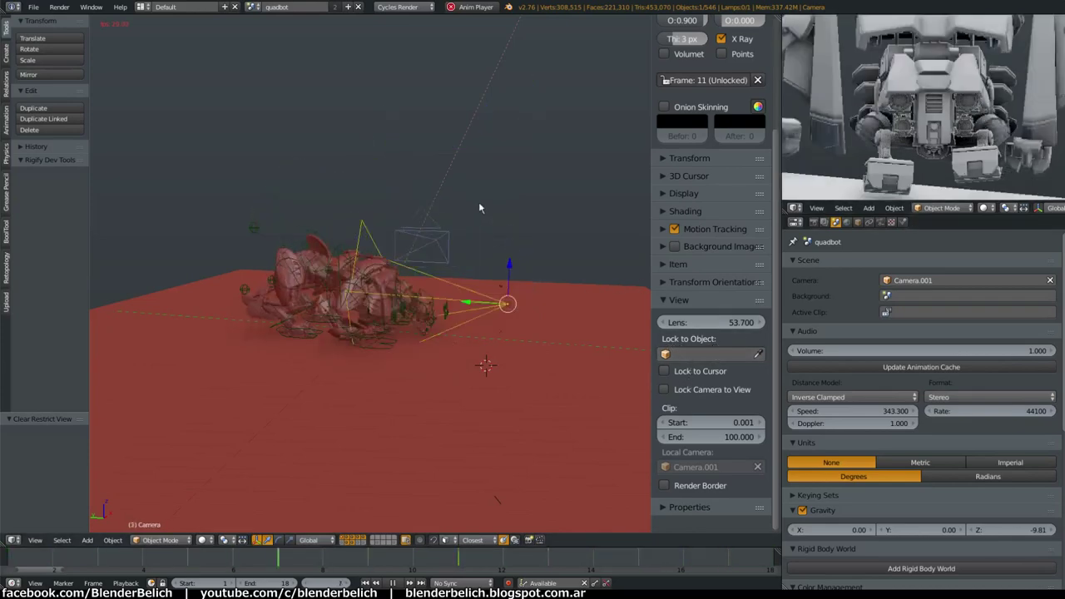
key(Escape)
Set the camera's orthographic scale to 3.340 and orbit the main view over the robot
click(880, 223)
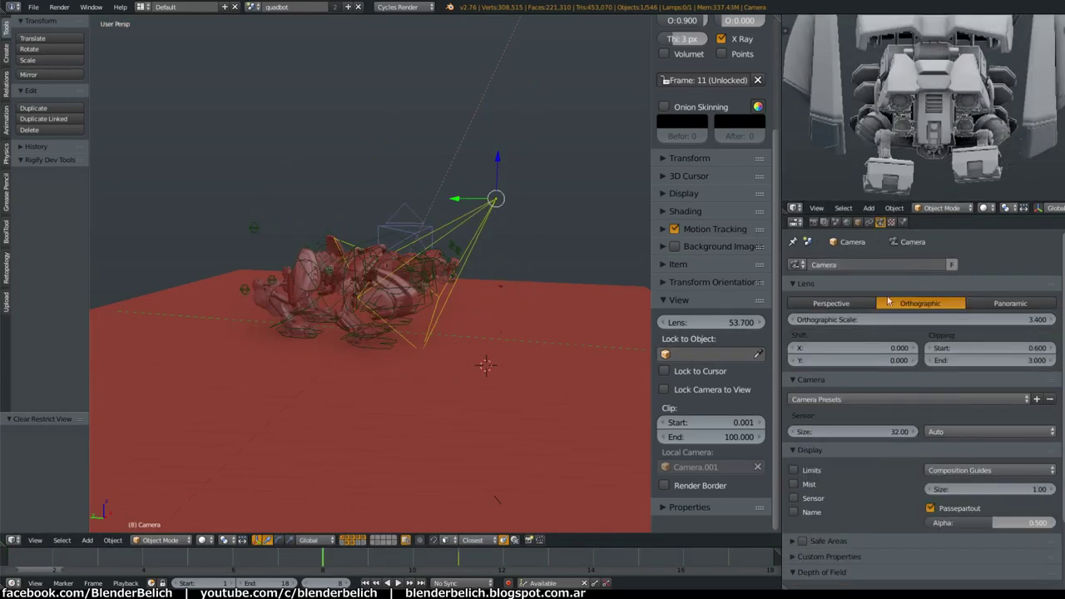
drag(907, 320, 957, 323)
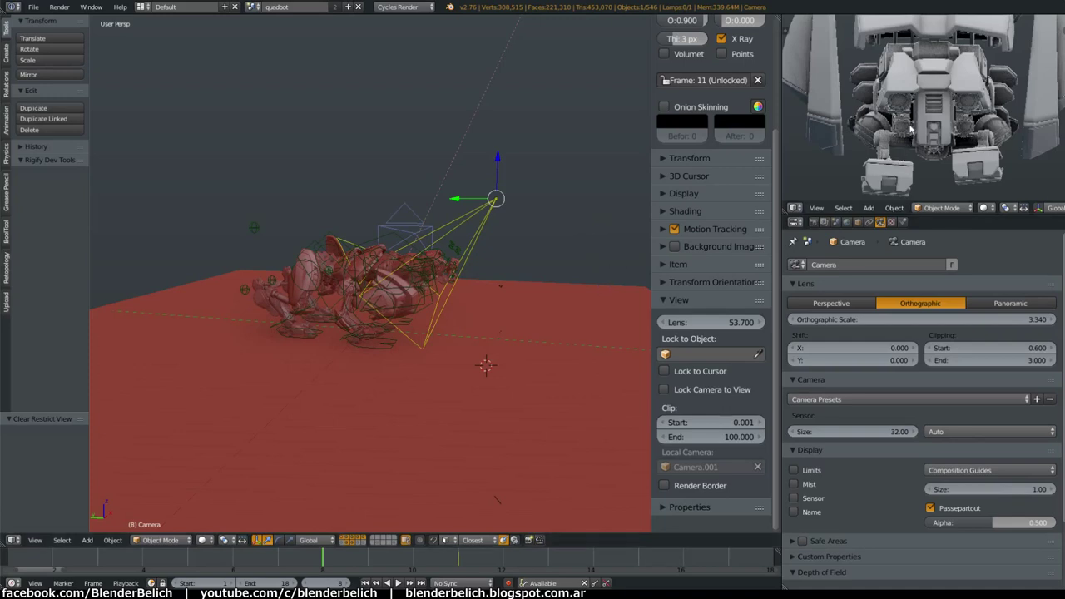
scroll(901, 126, down, 5)
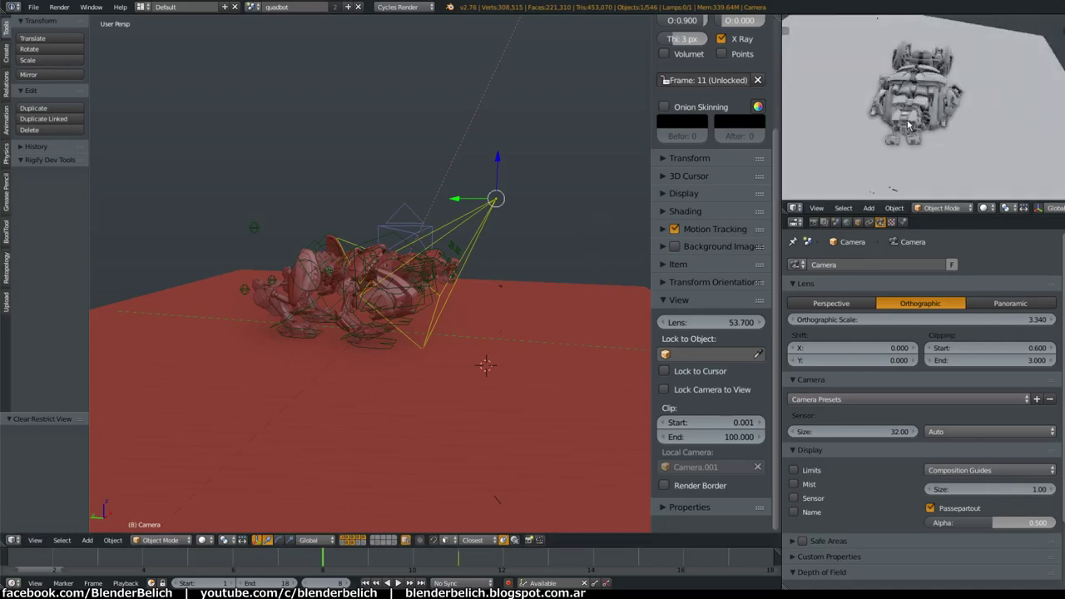
scroll(903, 125, down, 2)
scroll(905, 125, up, 6)
scroll(915, 122, down, 4)
scroll(922, 121, up, 5)
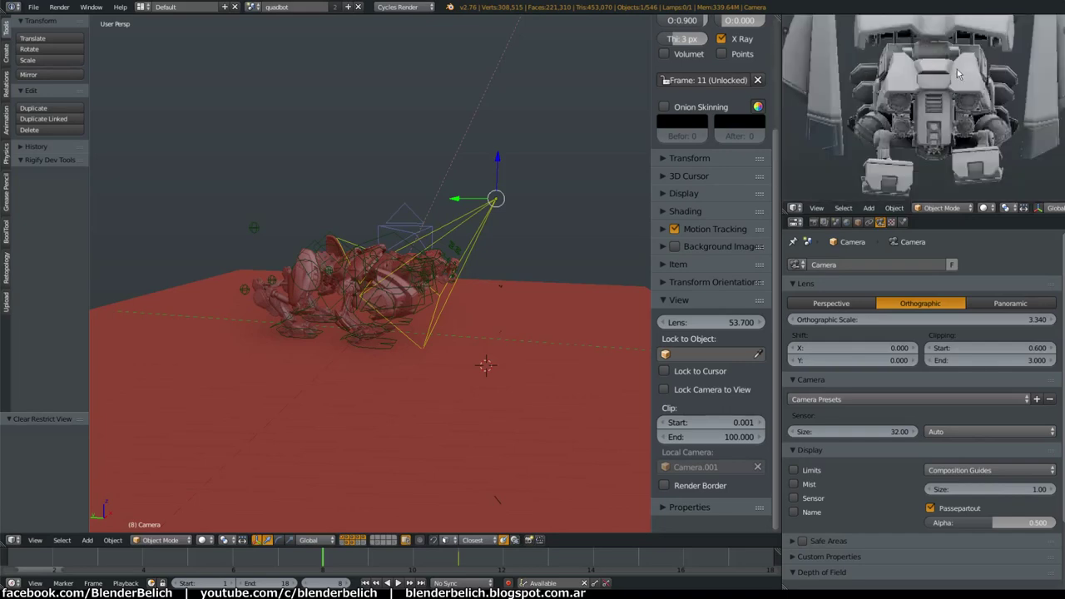
mouse_move(632, 291)
middle_down()
mouse_move(620, 223)
mouse_move(531, 193)
middle_up()
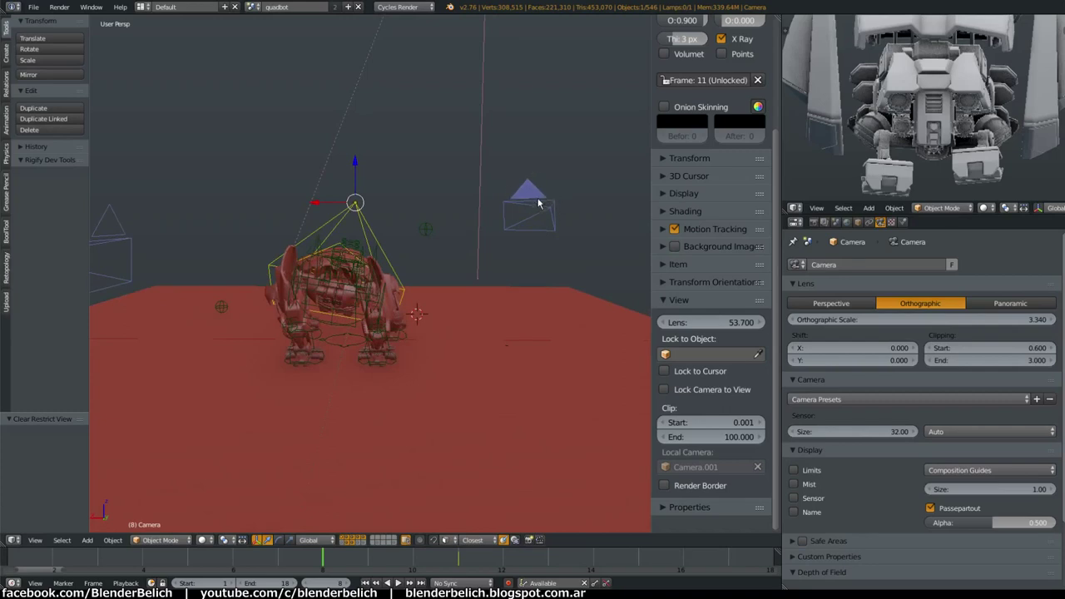
mouse_move(538, 203)
middle_down()
mouse_move(466, 208)
mouse_move(599, 224)
middle_up()
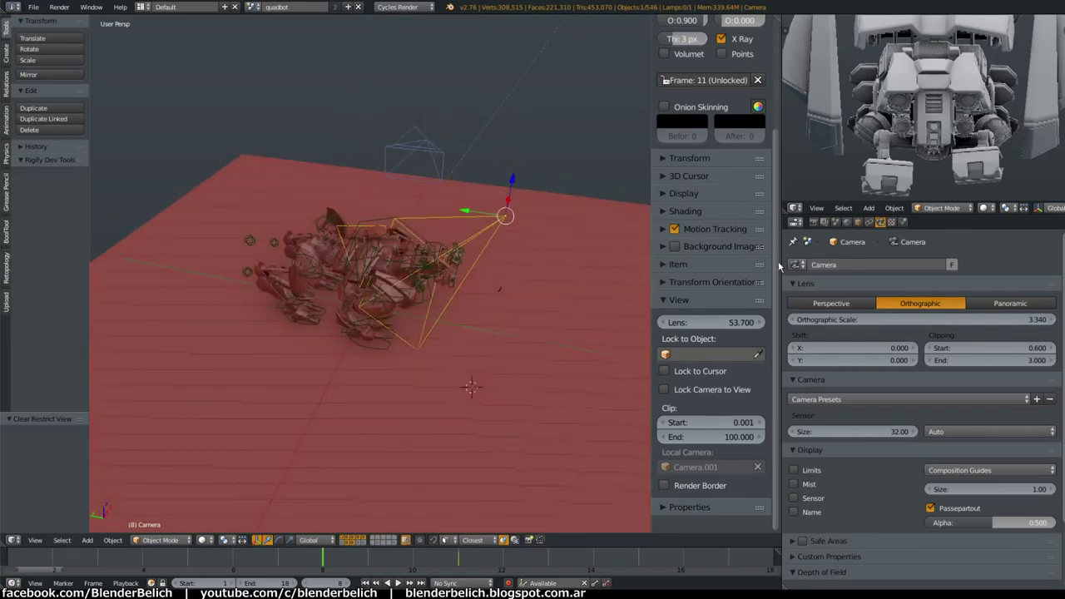
Widen the right-hand editors, enlarge the robot preview, and show its side panel
drag(780, 267, 684, 249)
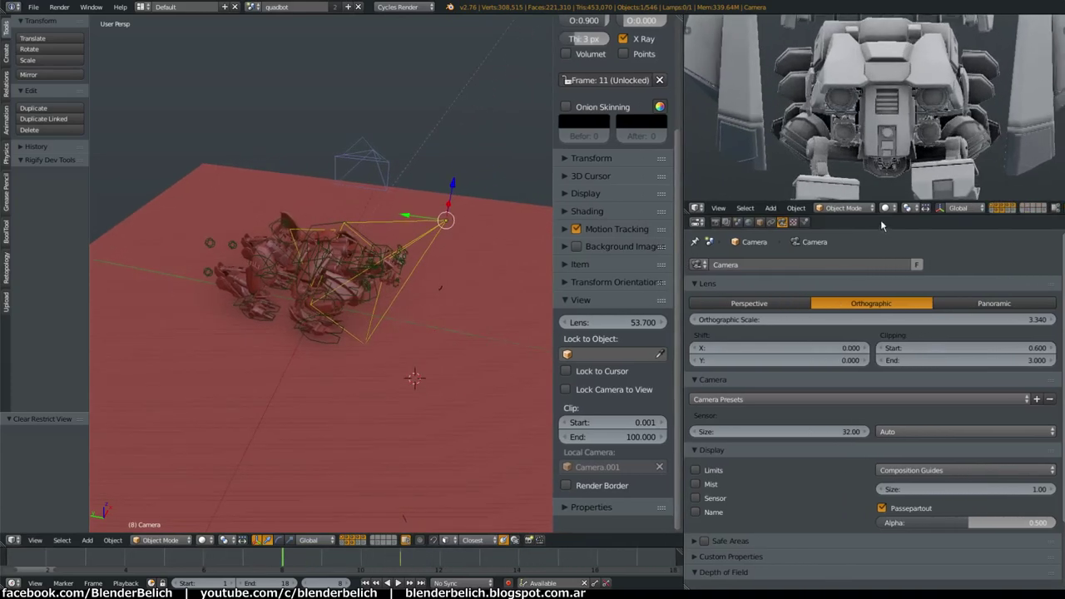
drag(881, 204, 859, 361)
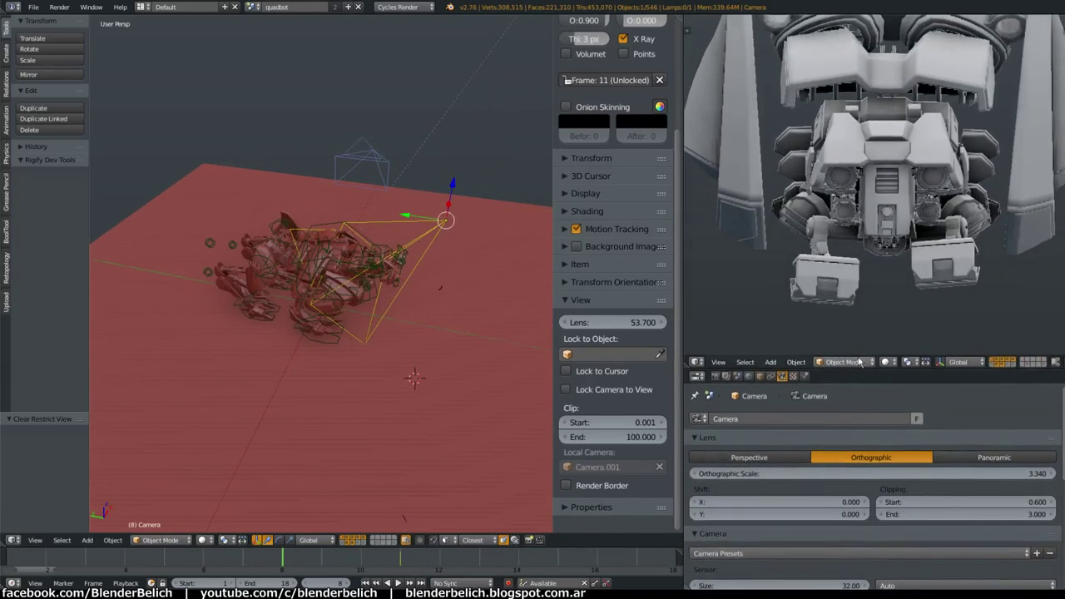
middle_drag(929, 364, 791, 344)
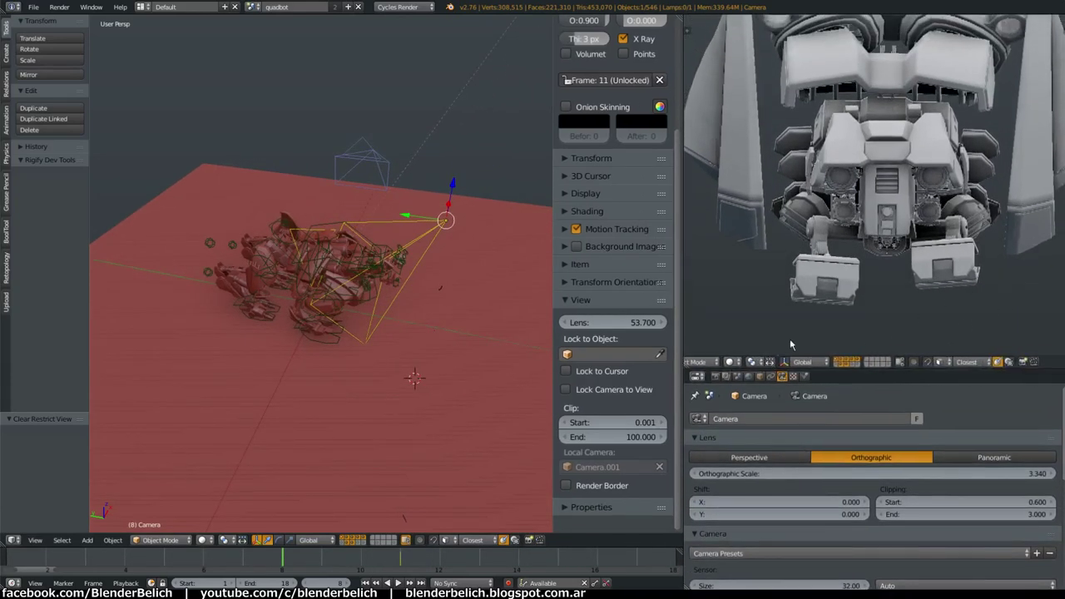
key(n)
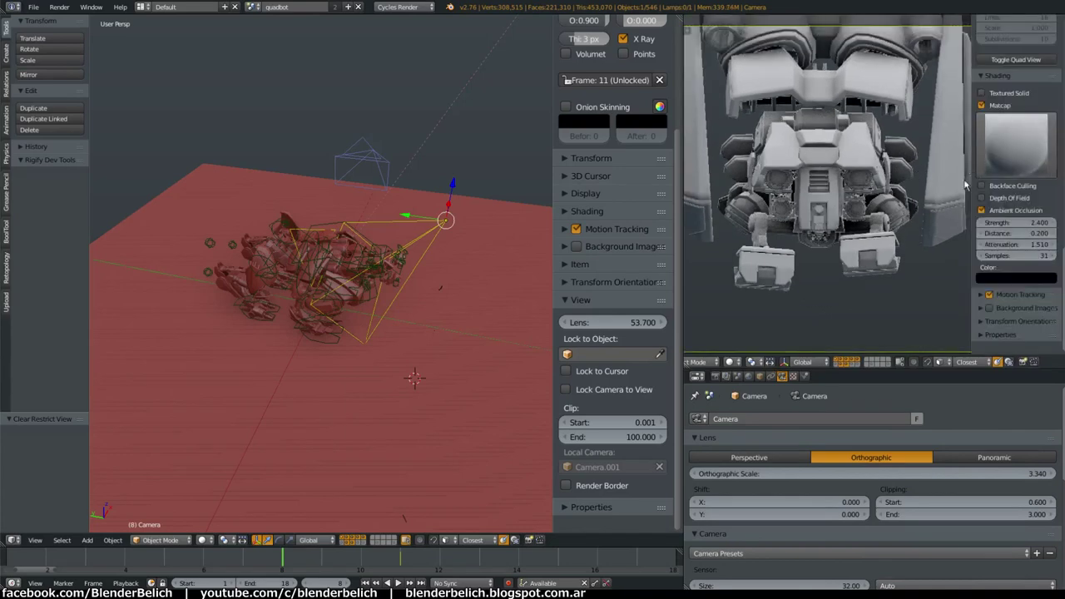
scroll(1007, 239, up, 1)
scroll(1015, 231, up, 3)
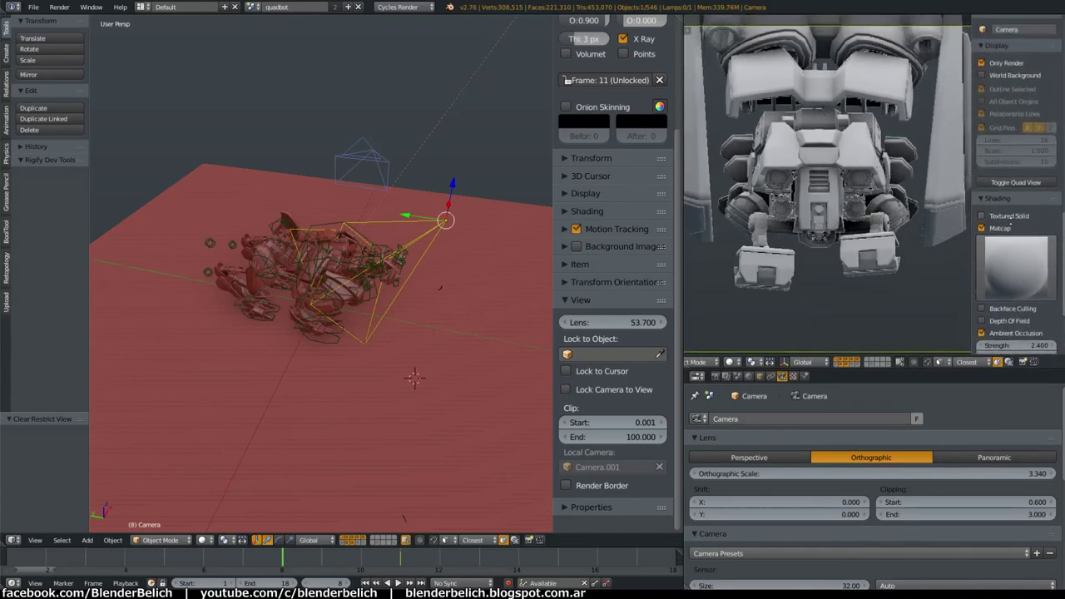
scroll(1023, 221, up, 1)
scroll(1022, 199, down, 5)
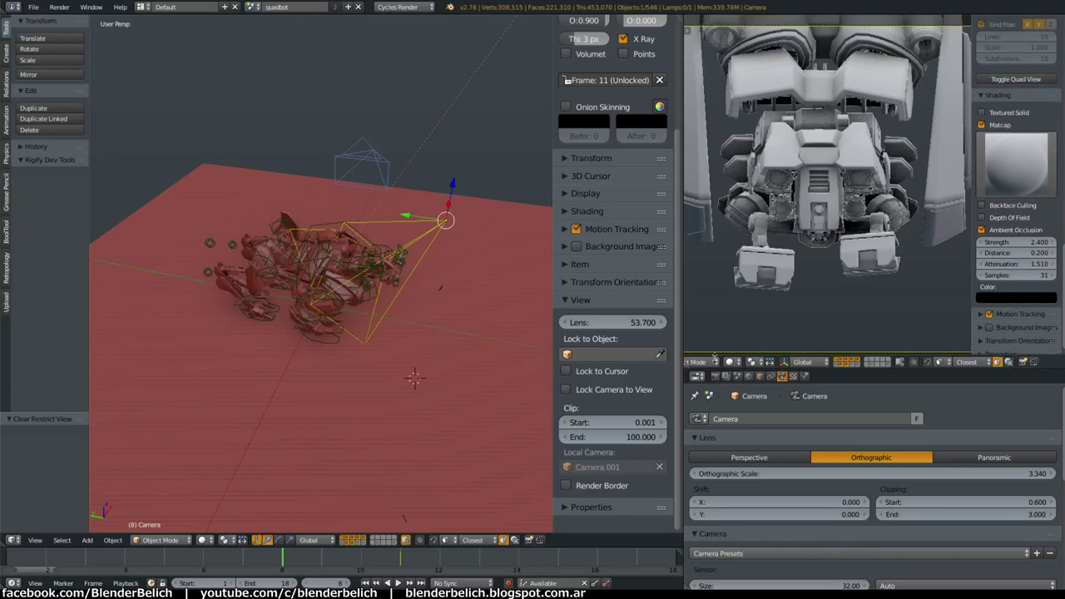
Set the preview to camera view, then split the main viewport into two stacked 3D views
middle_drag(713, 353, 899, 372)
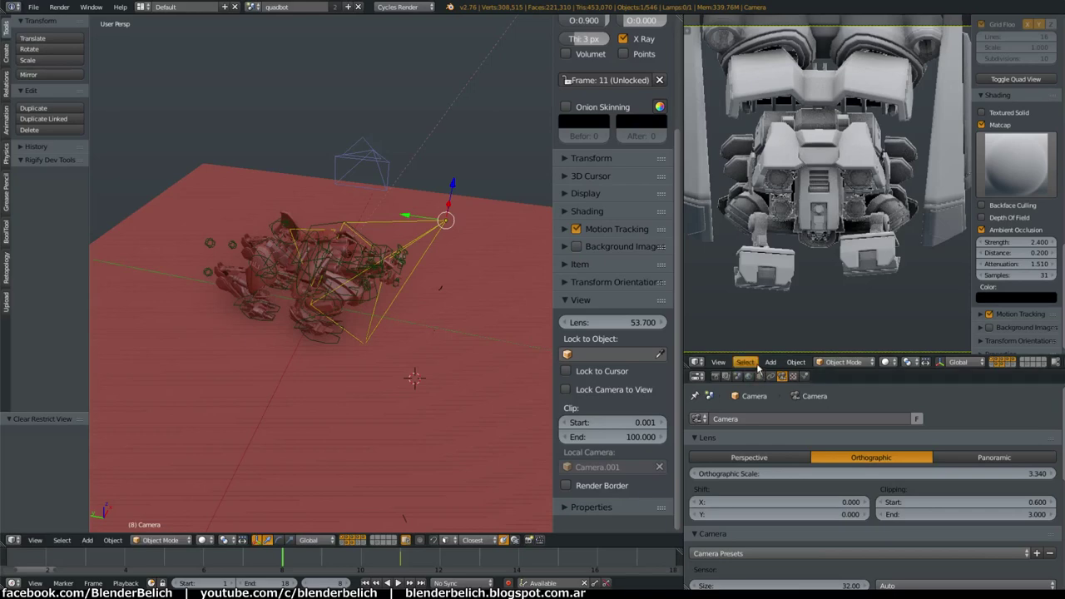
middle_drag(754, 366, 689, 364)
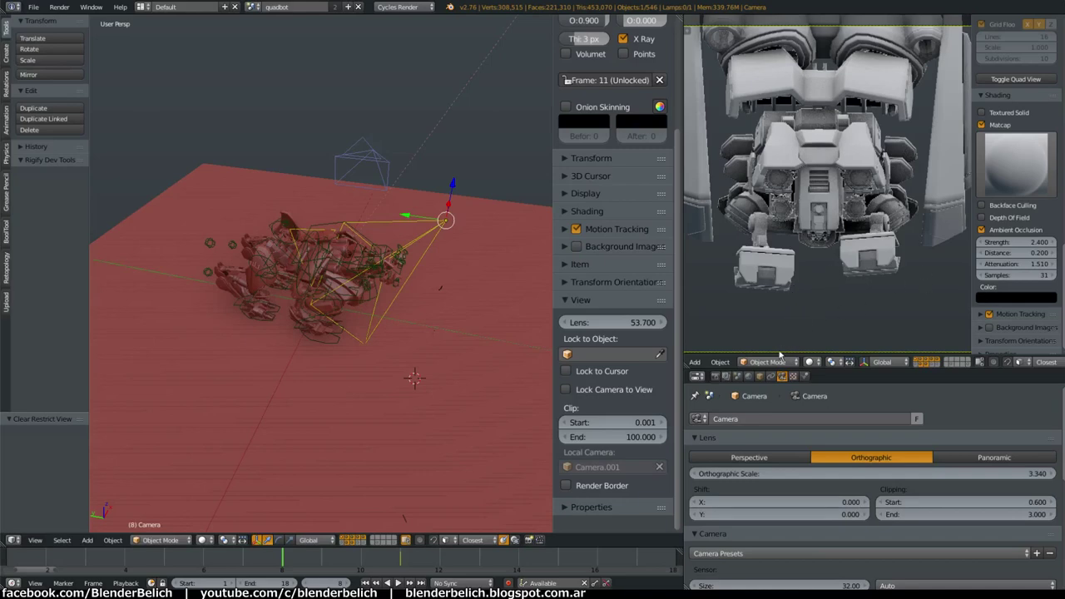
scroll(780, 356, up, 5)
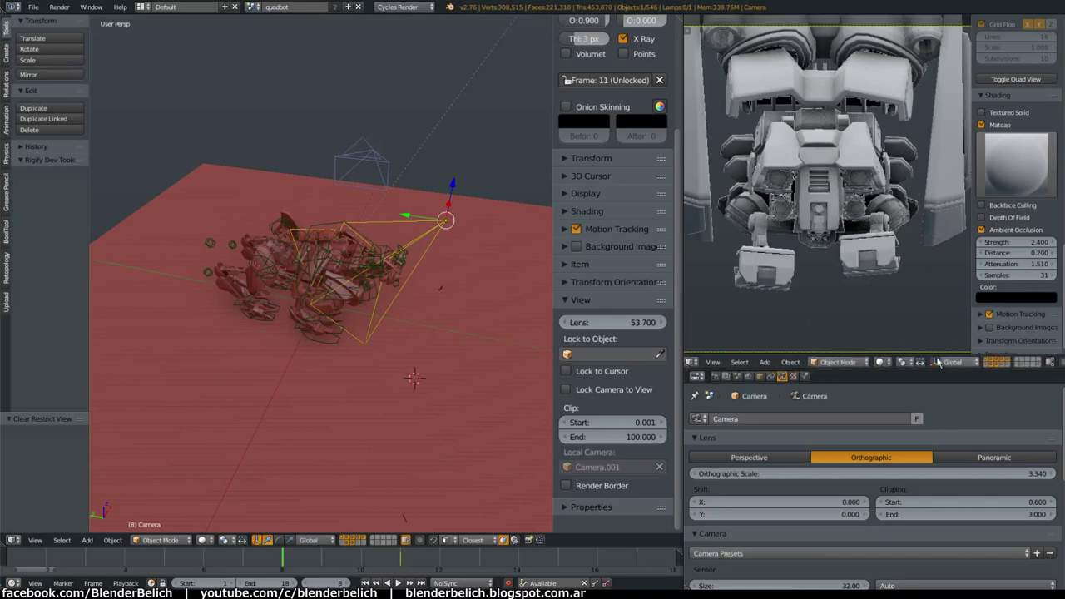
scroll(882, 363, down, 5)
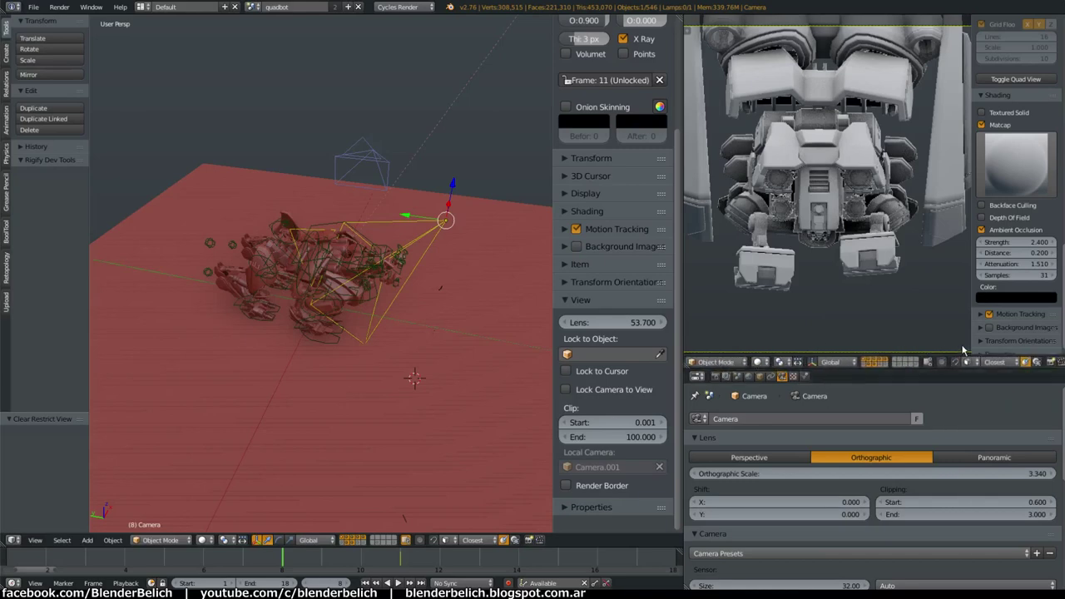
key(KP_0)
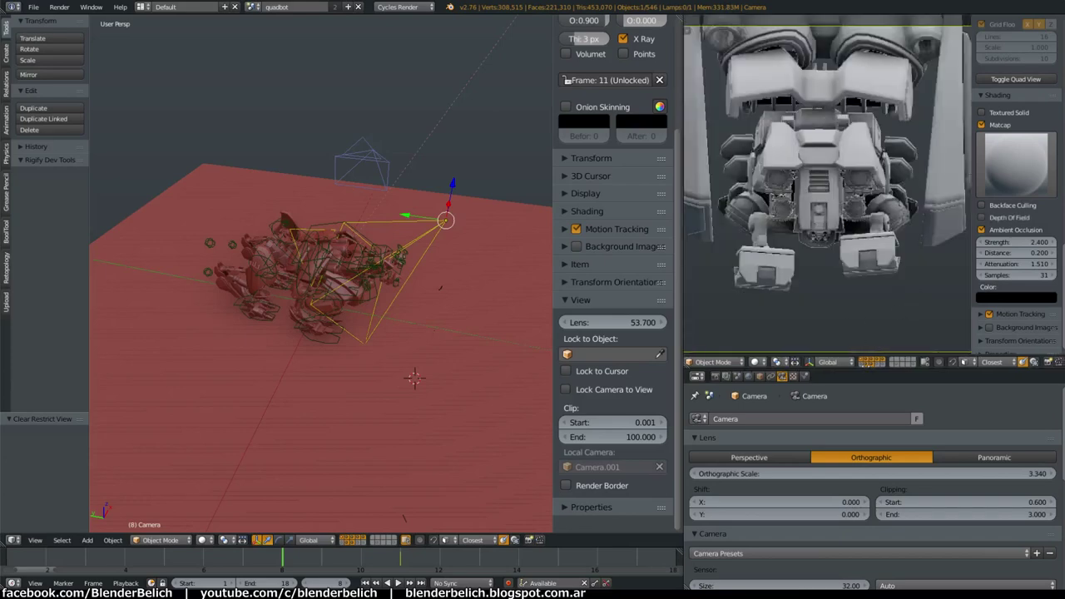
scroll(863, 365, down, 2)
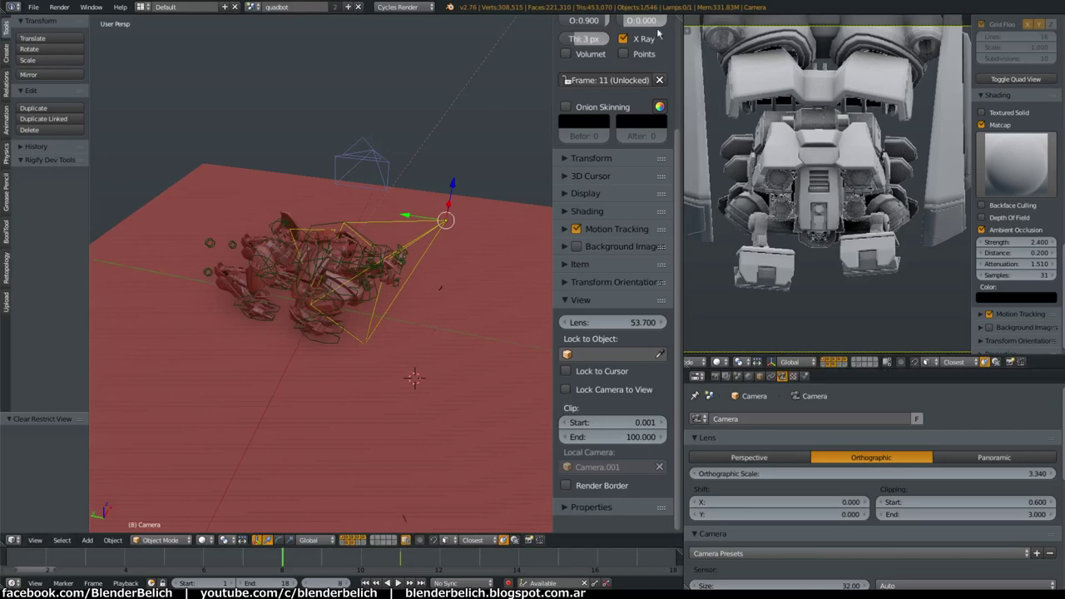
drag(679, 14, 680, 299)
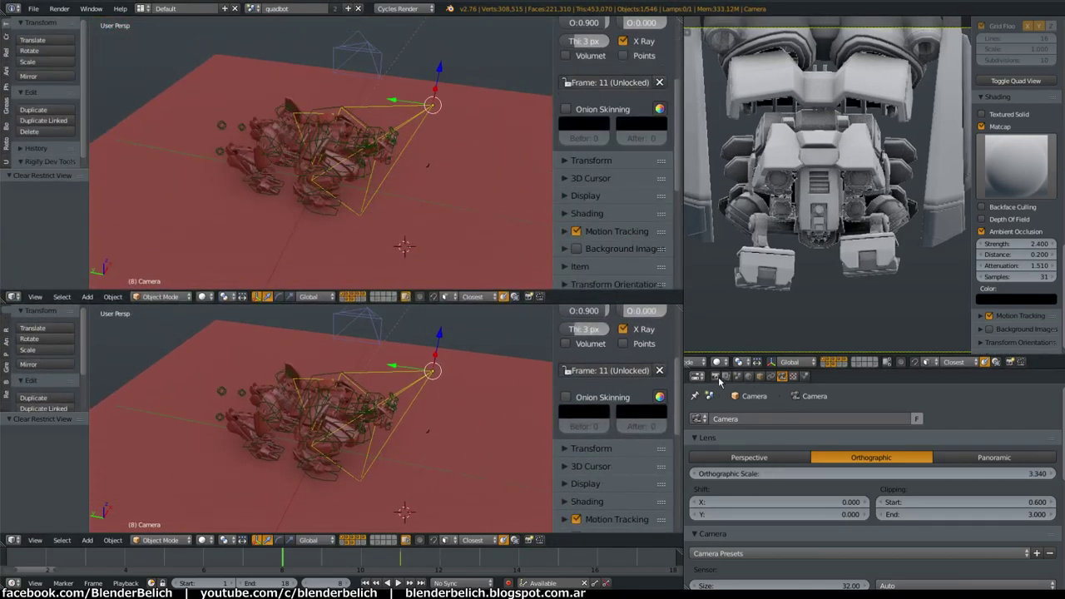
Open the Render Layers settings and toggle an extra scene layer on, then off again
scroll(794, 433, down, 2)
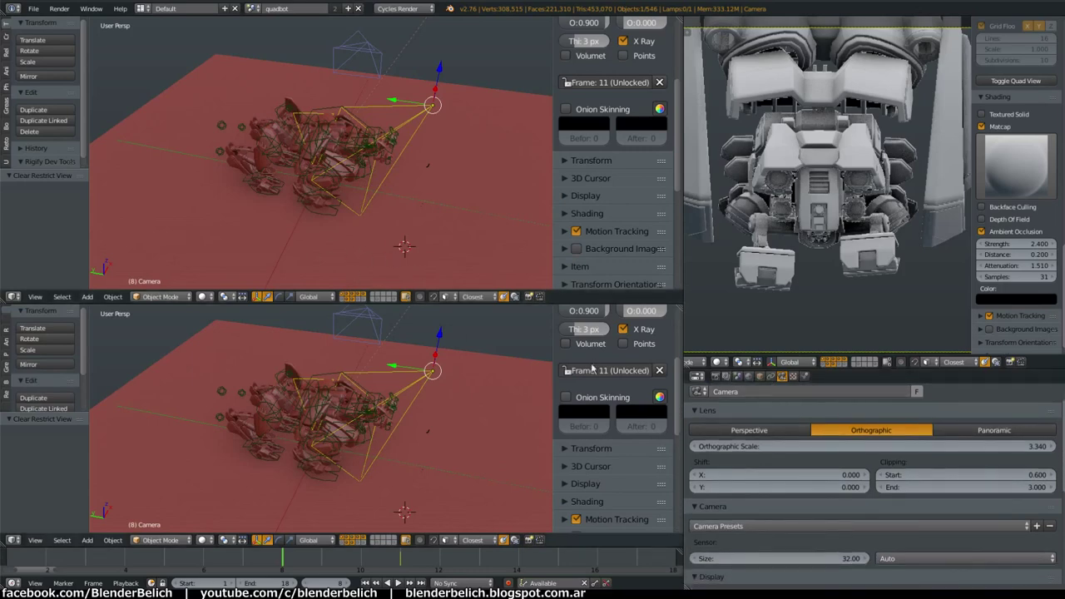
click(715, 376)
click(725, 376)
scroll(732, 463, down, 2)
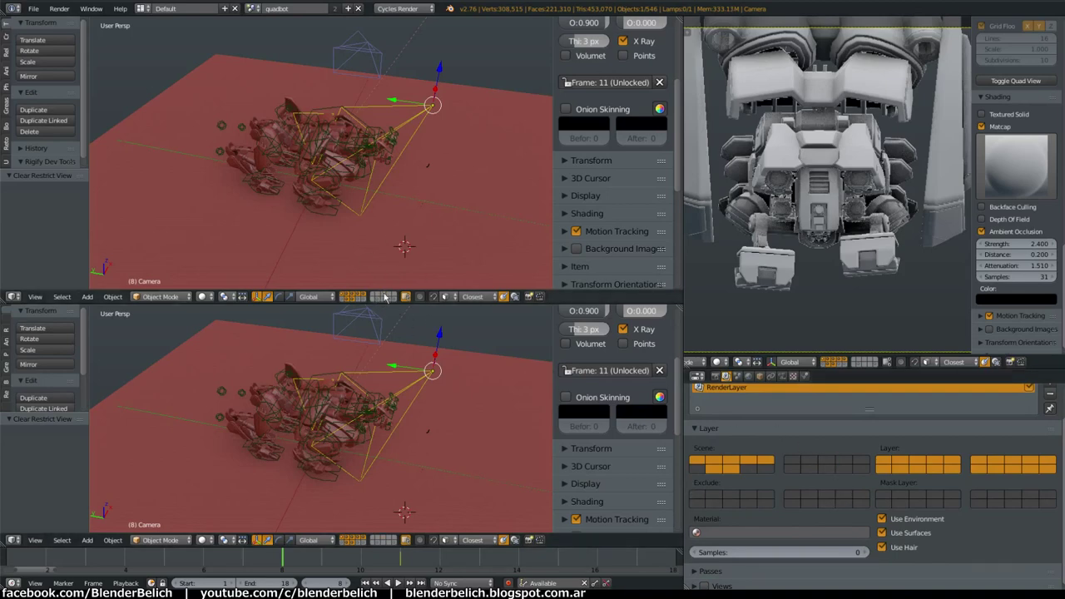
click(826, 460)
shift+click(386, 539)
shift+click(382, 539)
shift+click(388, 541)
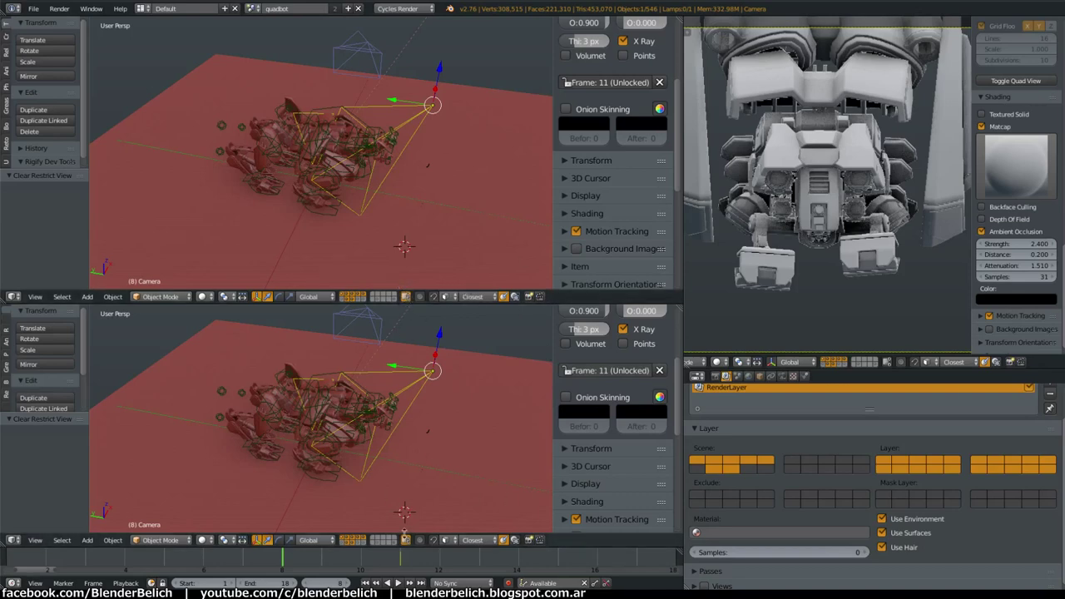
Unlock the rendered view from the scene camera and layers, testing its local layer buttons
click(888, 363)
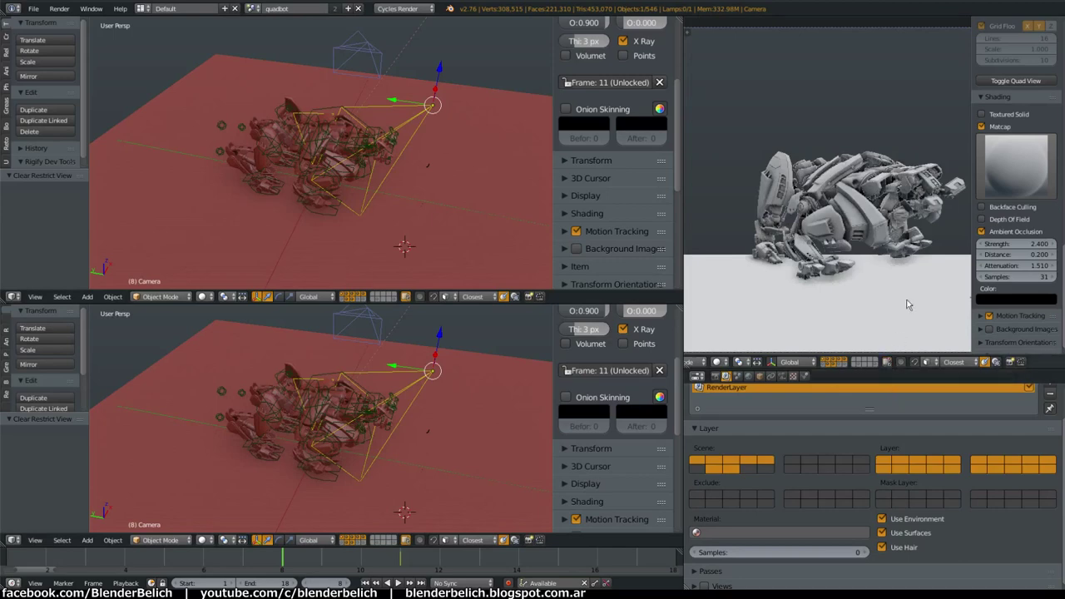
drag(859, 362, 868, 369)
click(865, 363)
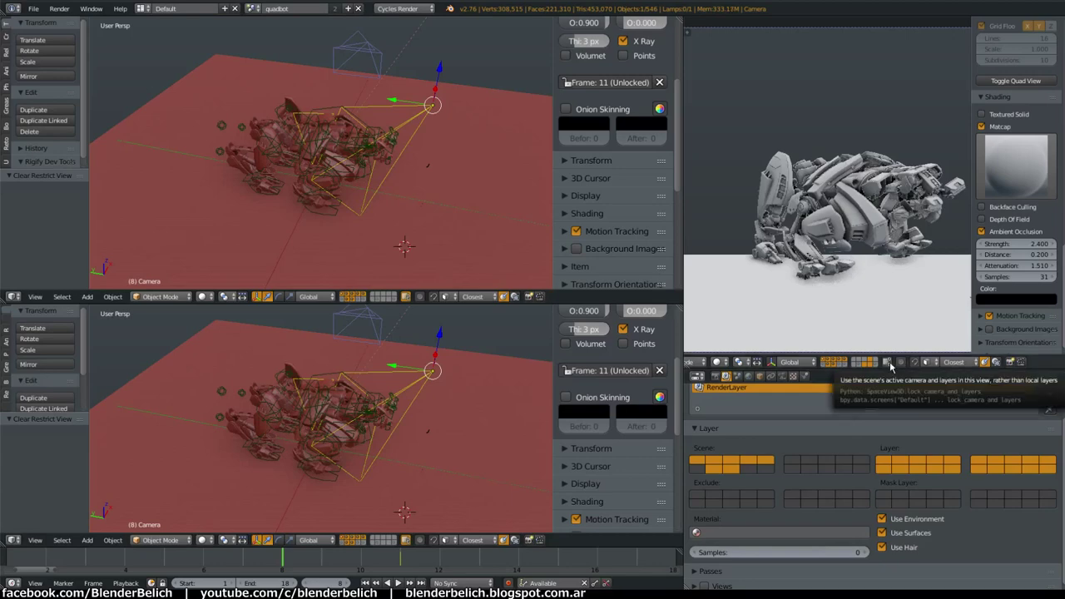
Orbit the rendered view out to a high, distant look at the quadbot
middle_drag(884, 195, 874, 234)
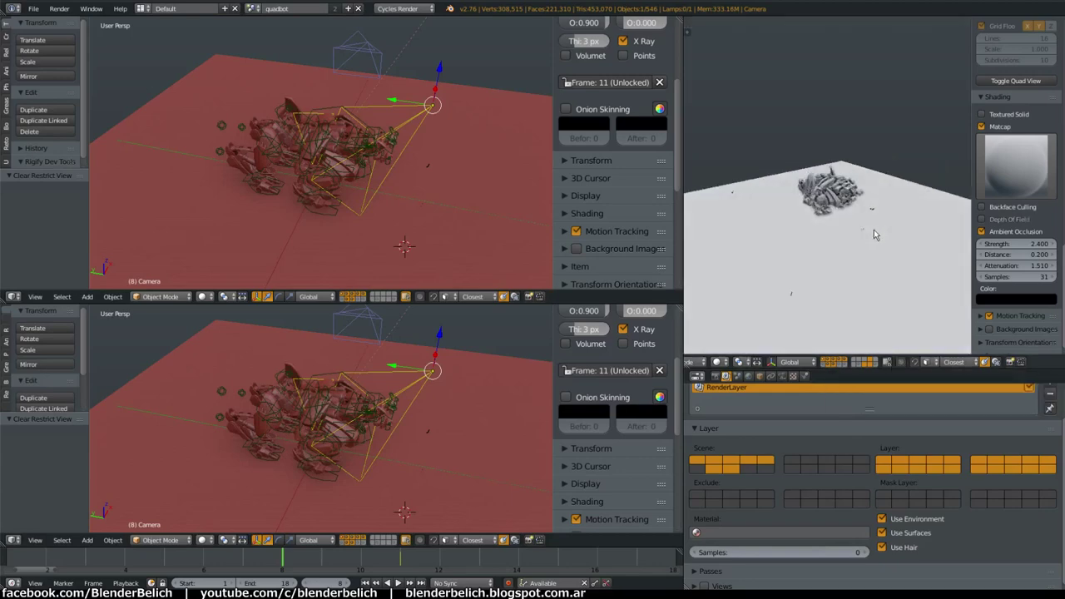
middle_drag(842, 319, 837, 239)
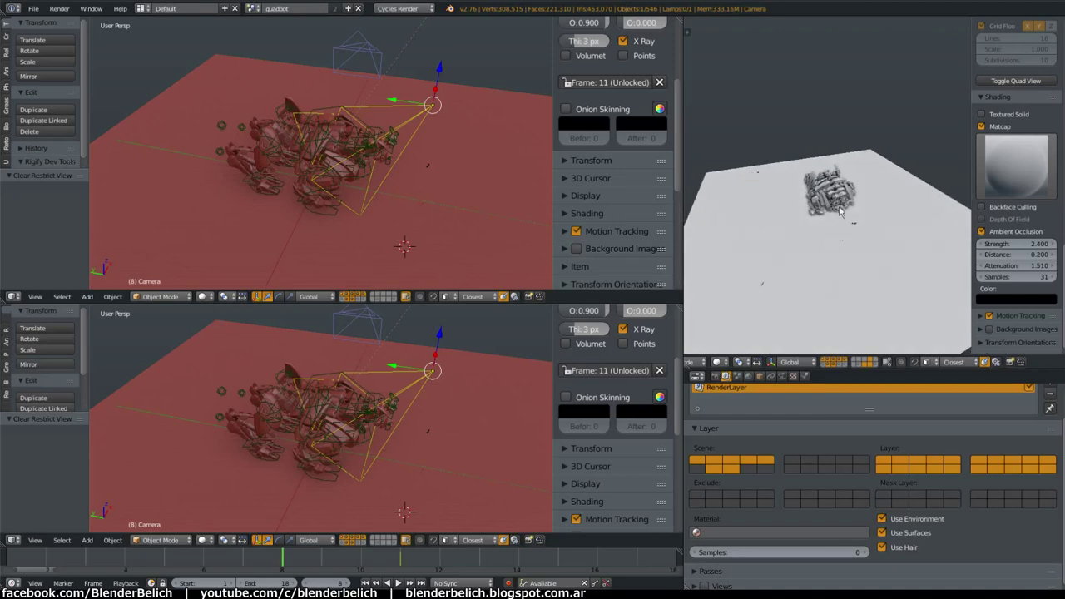
scroll(1006, 157, down, 1)
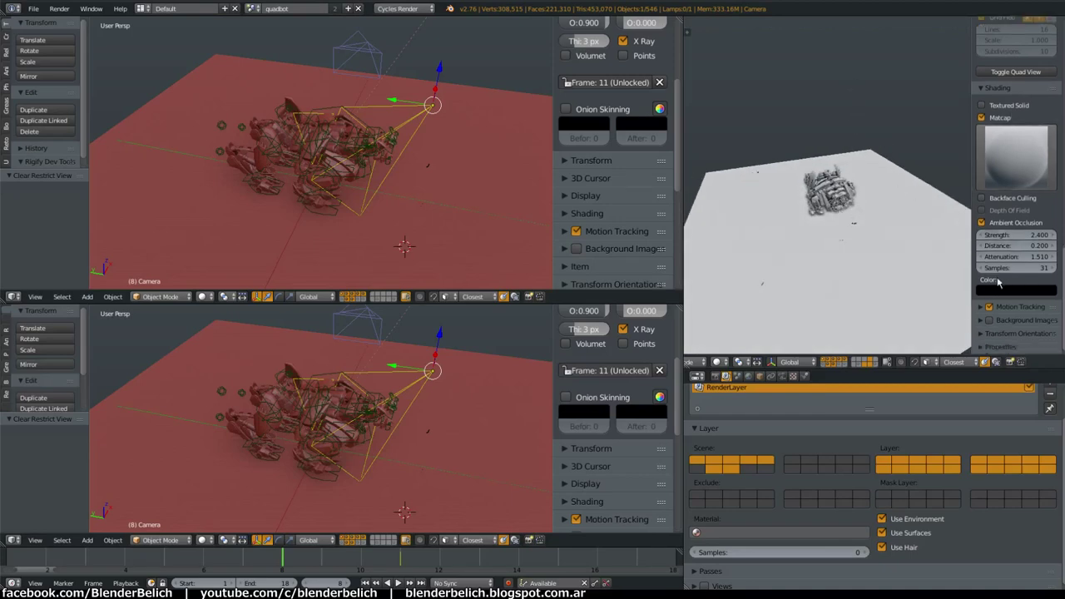
Collapse the Shading panel in the right sidebar and enlarge it to read the View settings
scroll(998, 283, up, 1)
scroll(997, 266, up, 1)
scroll(995, 241, up, 2)
scroll(991, 221, up, 1)
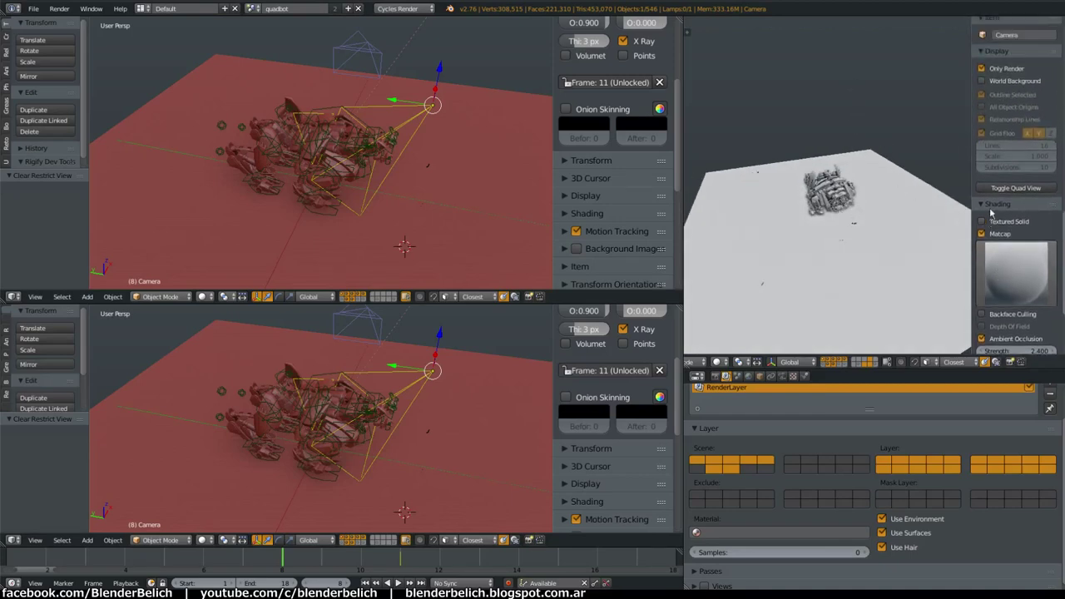
click(990, 207)
scroll(1014, 158, up, 1)
scroll(1010, 148, up, 2)
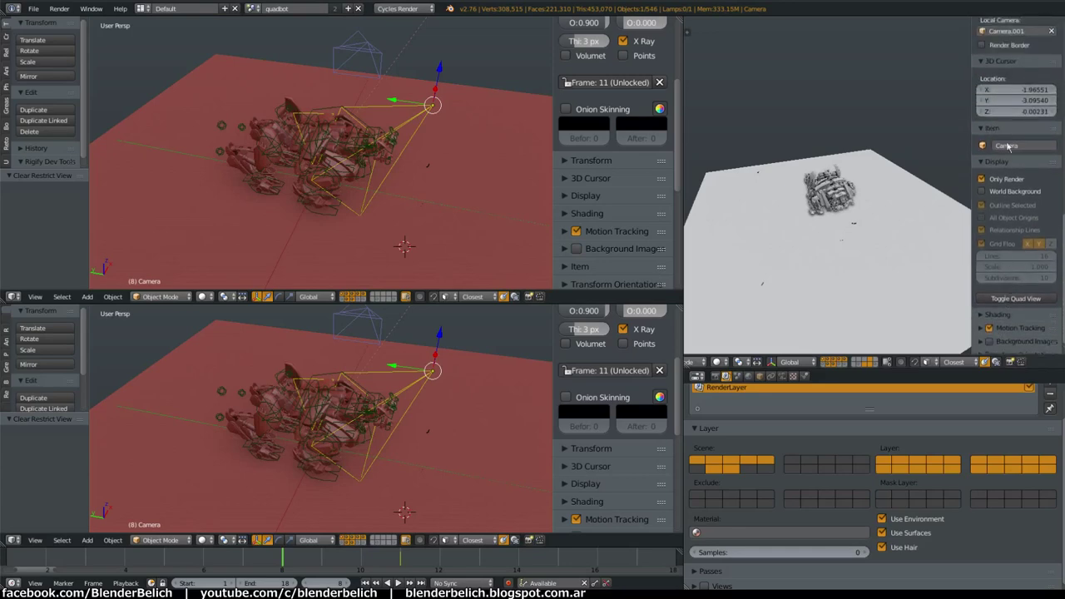
scroll(1009, 148, up, 2)
scroll(1011, 125, up, 2)
scroll(1002, 249, up, 4)
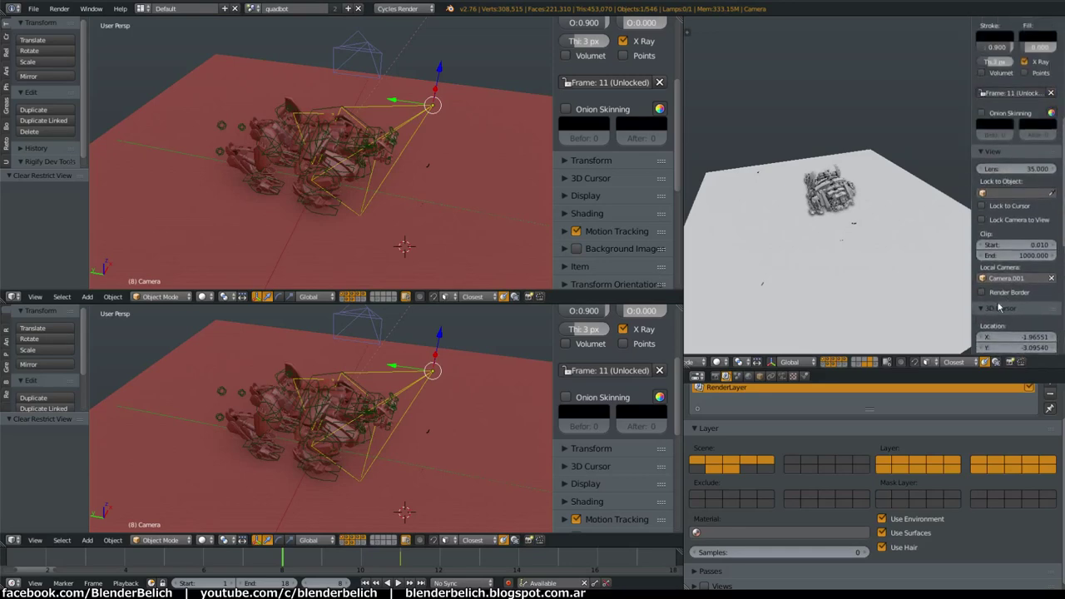
ctrl+middle_drag(1006, 236, 1033, 213)
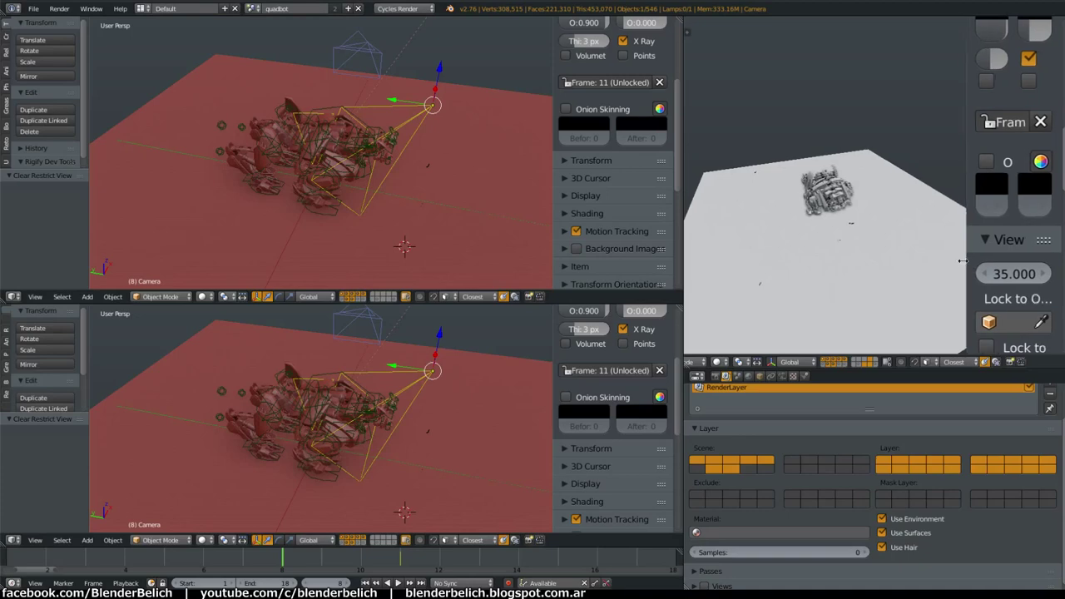
drag(974, 264, 863, 250)
Orbit the lower view to show the plane and all cameras, then view the render through Camera.001
scroll(951, 148, down, 1)
scroll(951, 148, down, 4)
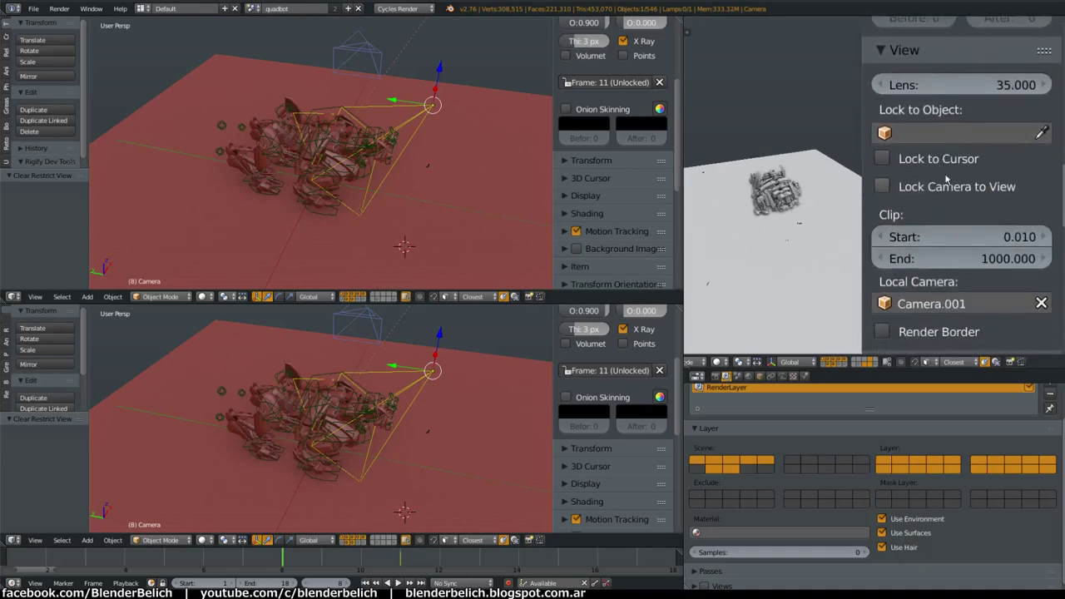
scroll(953, 191, down, 2)
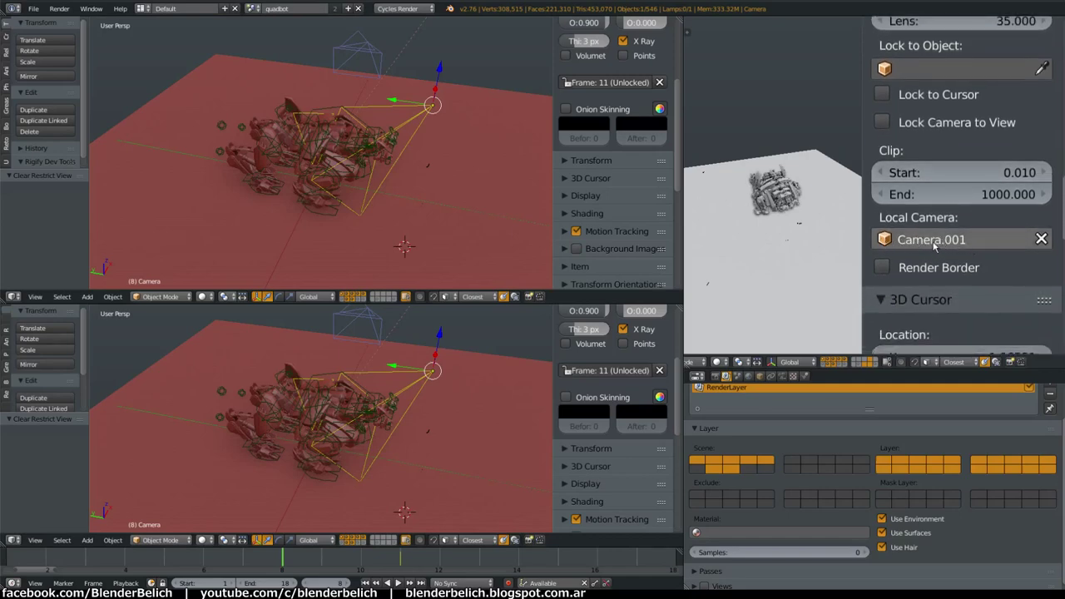
scroll(478, 371, down, 3)
mouse_move(468, 431)
middle_down()
mouse_move(541, 427)
mouse_move(399, 385)
middle_up()
scroll(512, 418, up, 1)
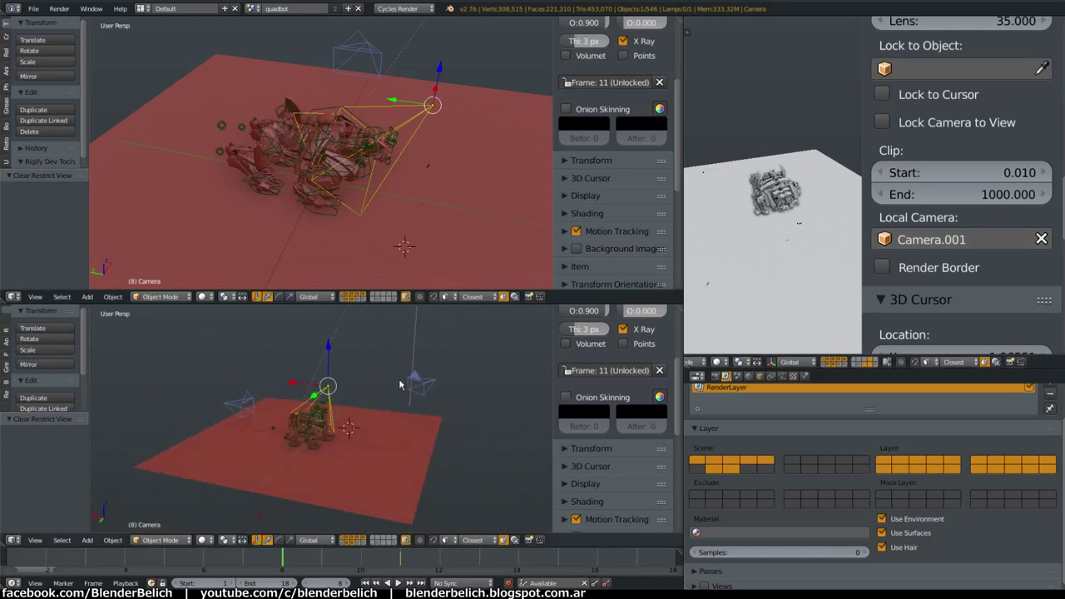
middle_drag(482, 391, 492, 411)
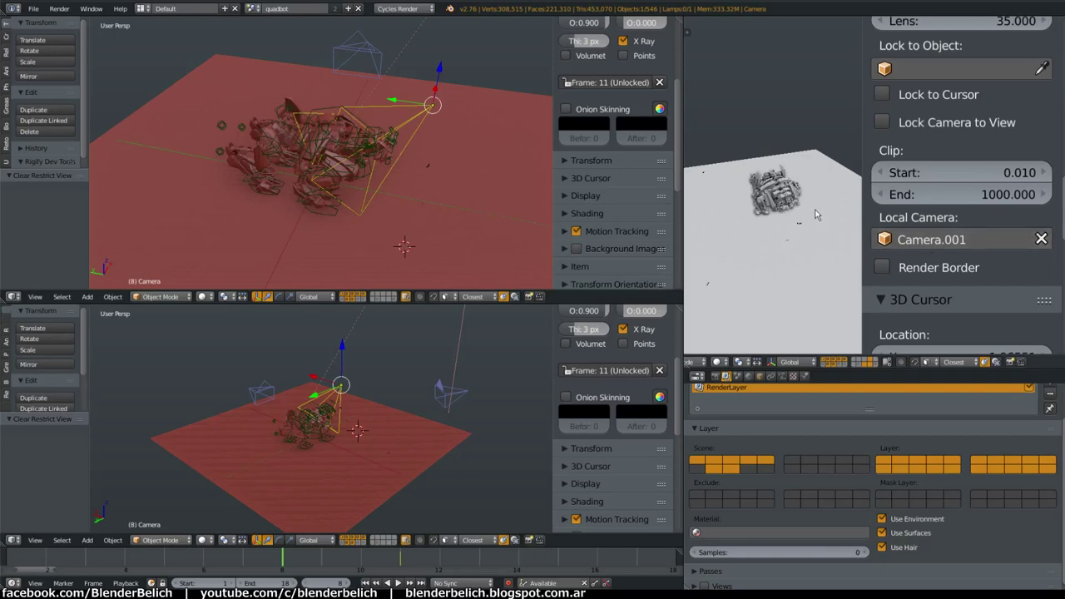
key(KP_0)
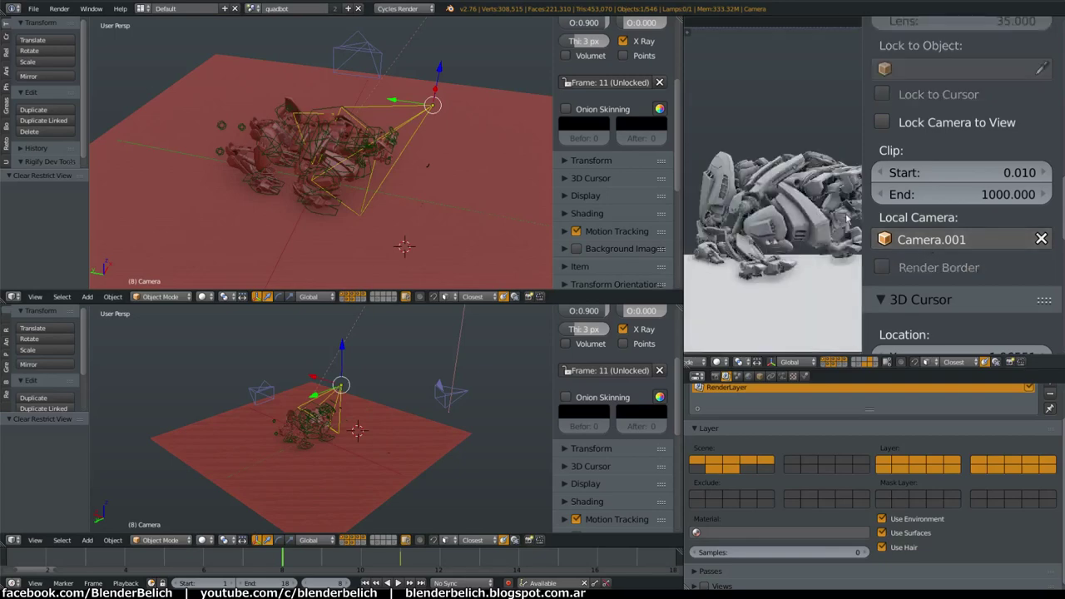
click(894, 242)
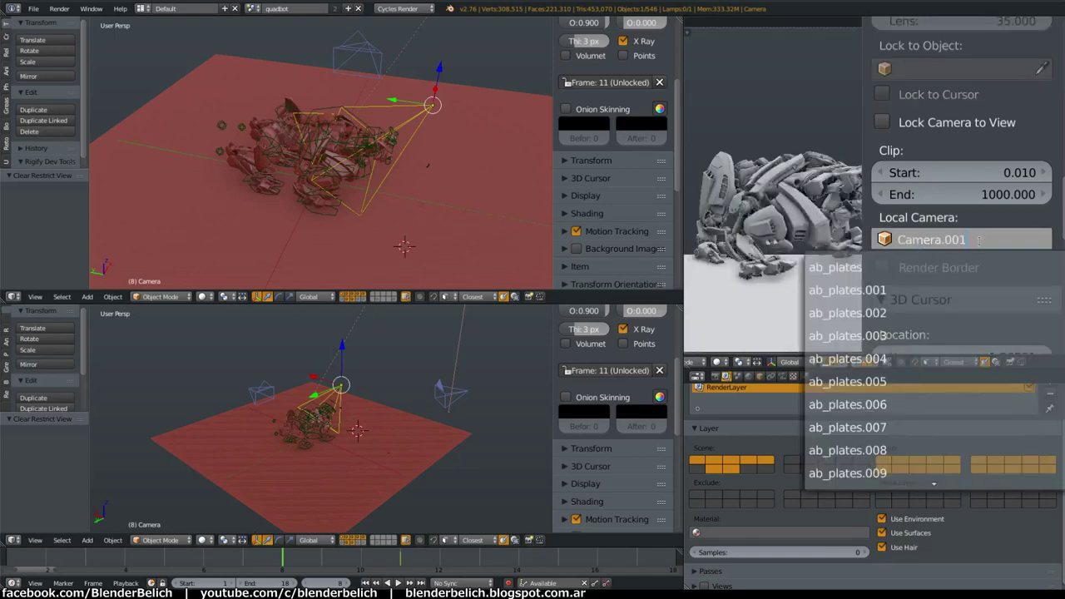
Leave the camera list unchanged and look through the camera in the lower view
key(Return)
key(KP_0)
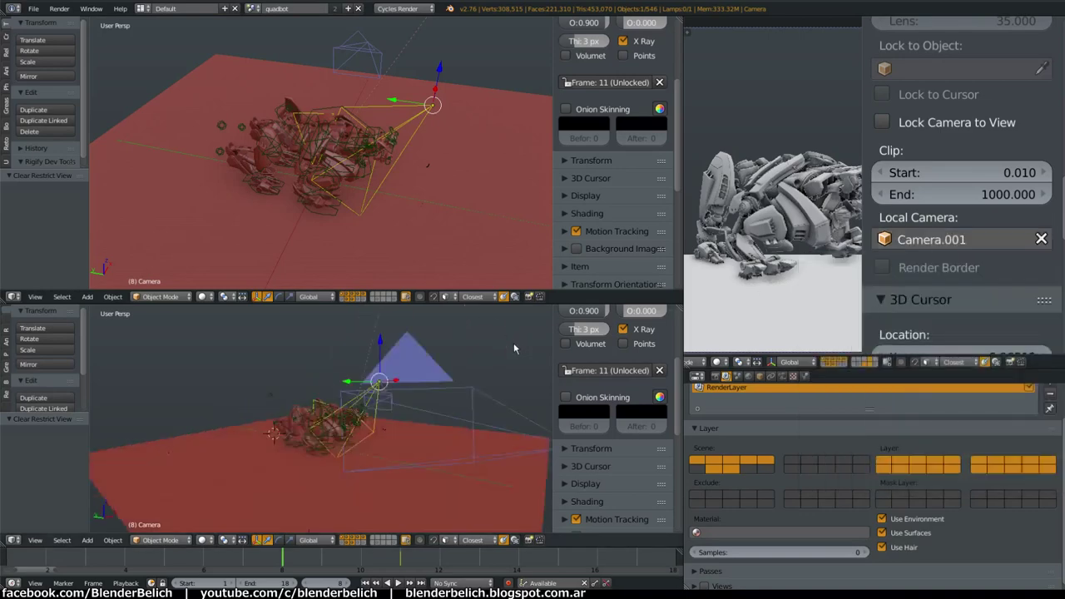
key(KP_0)
scroll(402, 392, up, 1)
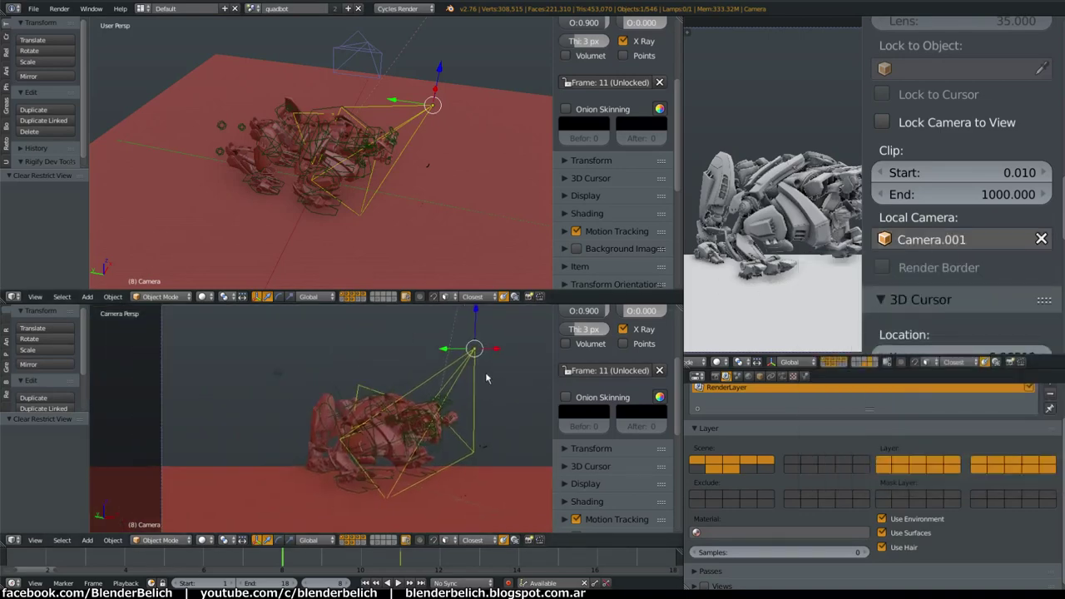
scroll(473, 378, down, 2)
scroll(464, 370, up, 1)
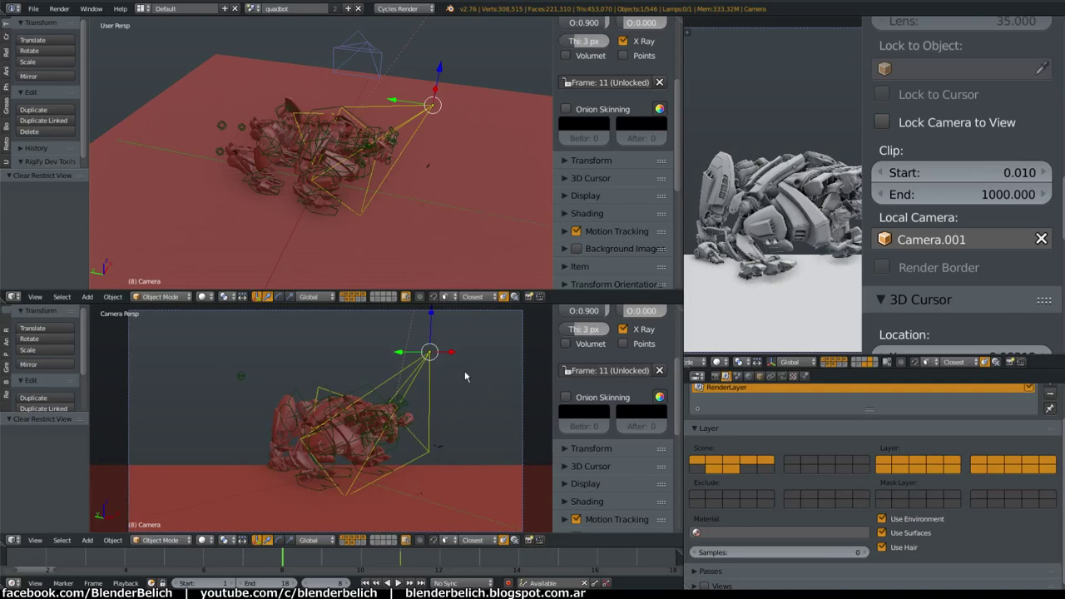
Set the rendered view's local camera to Camera.002, then Camera, widen it, and play
click(991, 239)
key(BackSpace)
text(2)
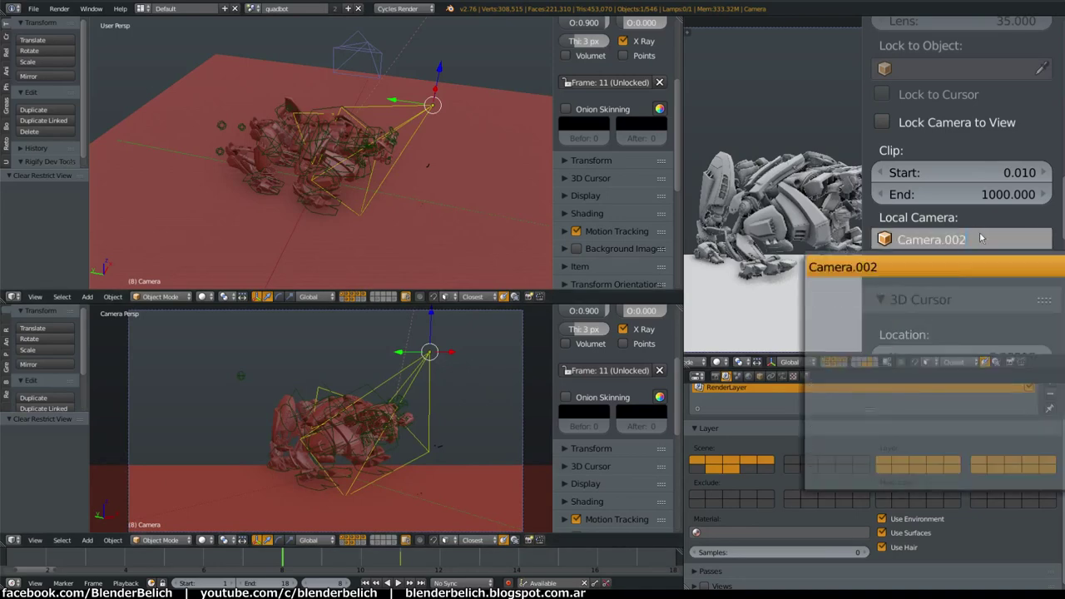
key(Return)
click(980, 239)
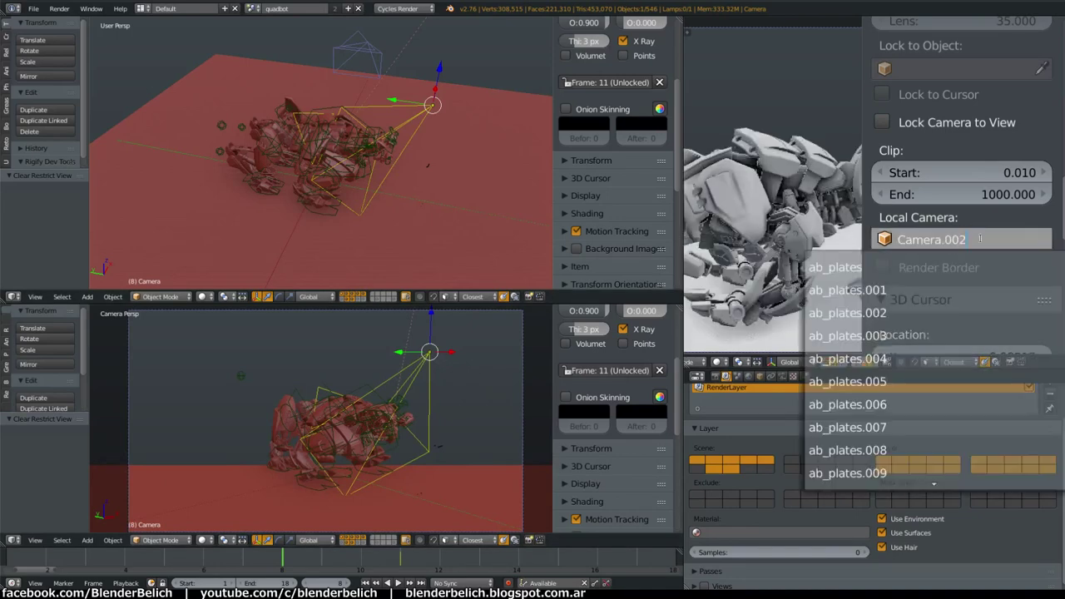
key(BackSpace)
key(BackSpace)
key(BackSpace)
key(Return)
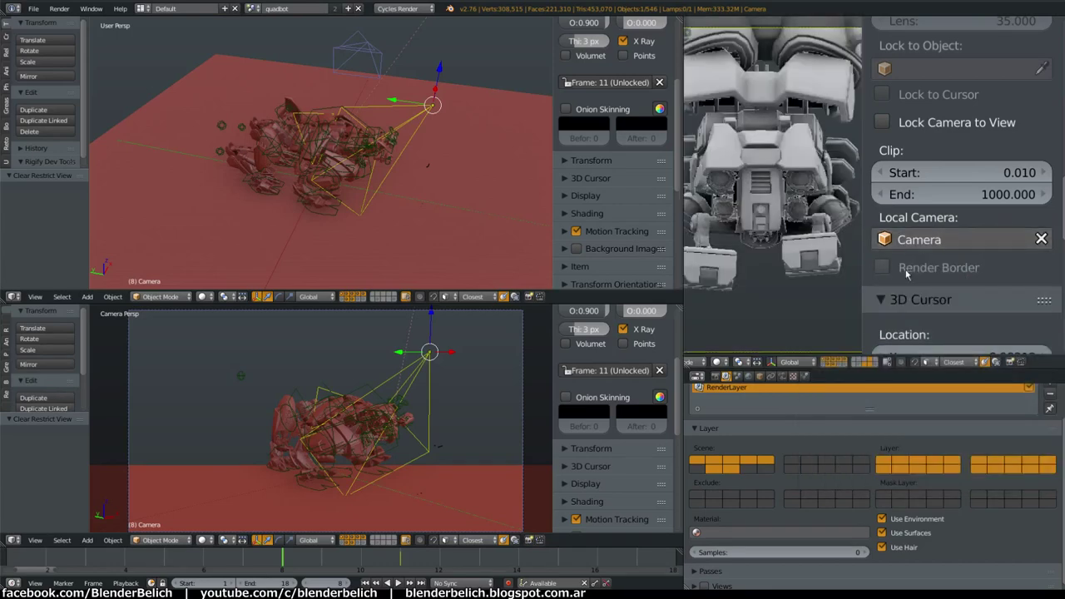
drag(861, 280, 1048, 279)
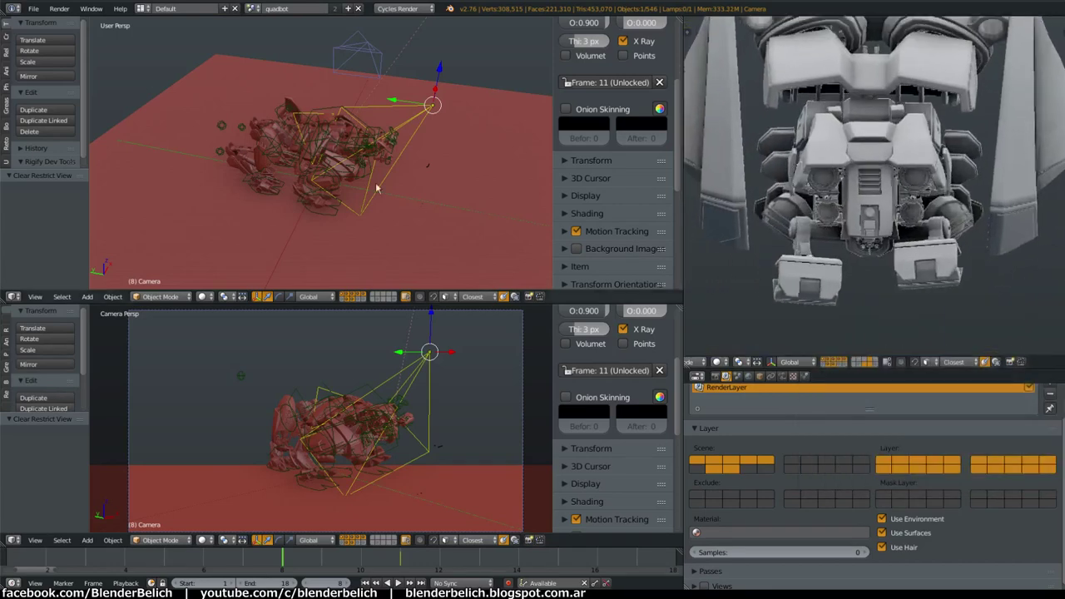
key(alt+a)
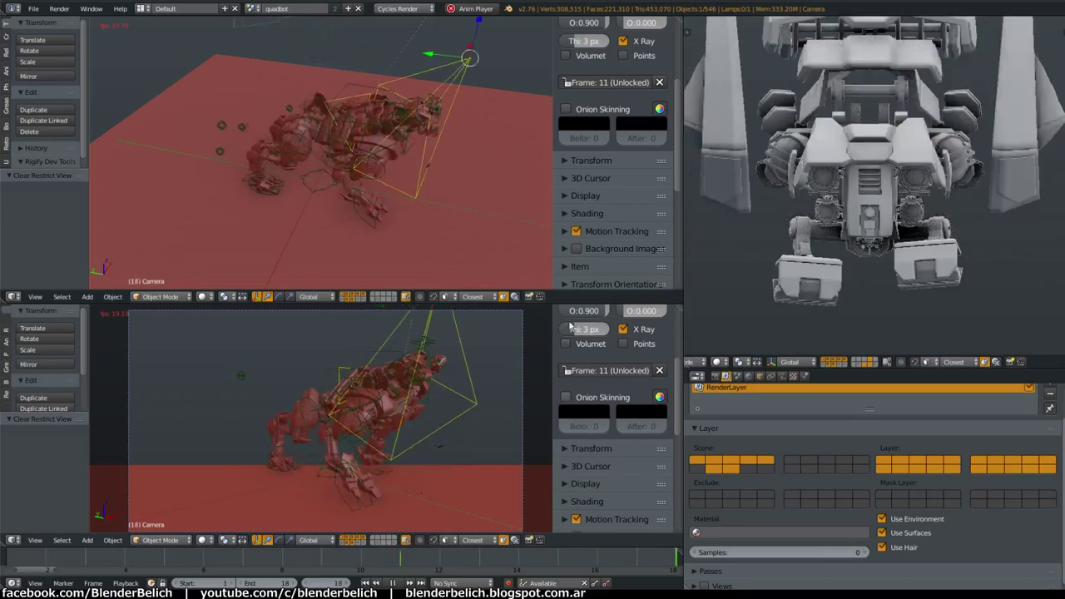
Make the top-left view look through local camera Camera.002 and tear it into a floating window
scroll(609, 326, down, 5)
scroll(592, 413, down, 1)
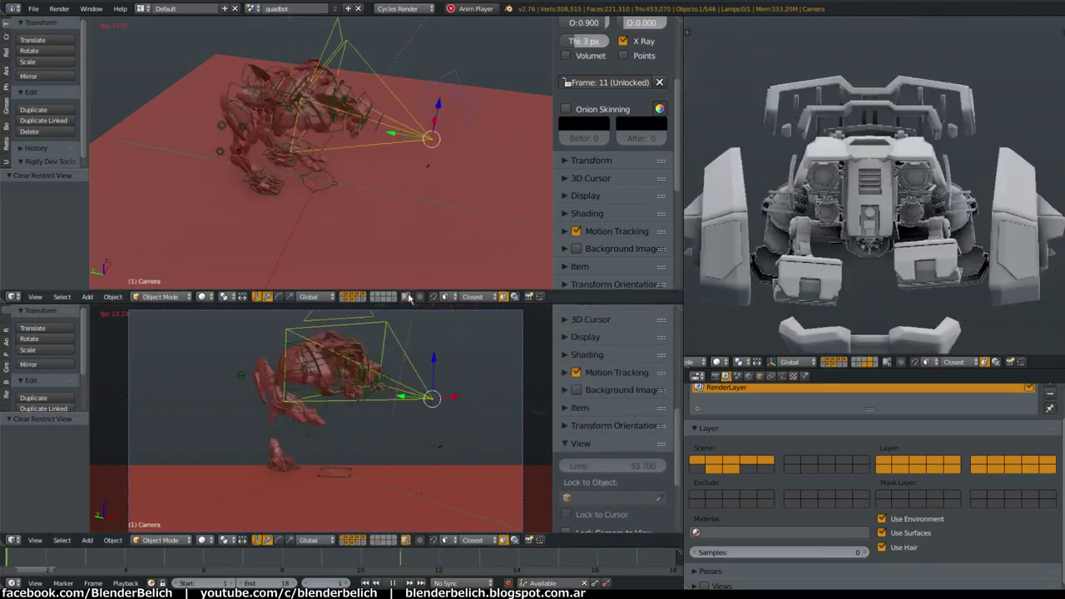
scroll(603, 205, down, 5)
scroll(604, 206, down, 4)
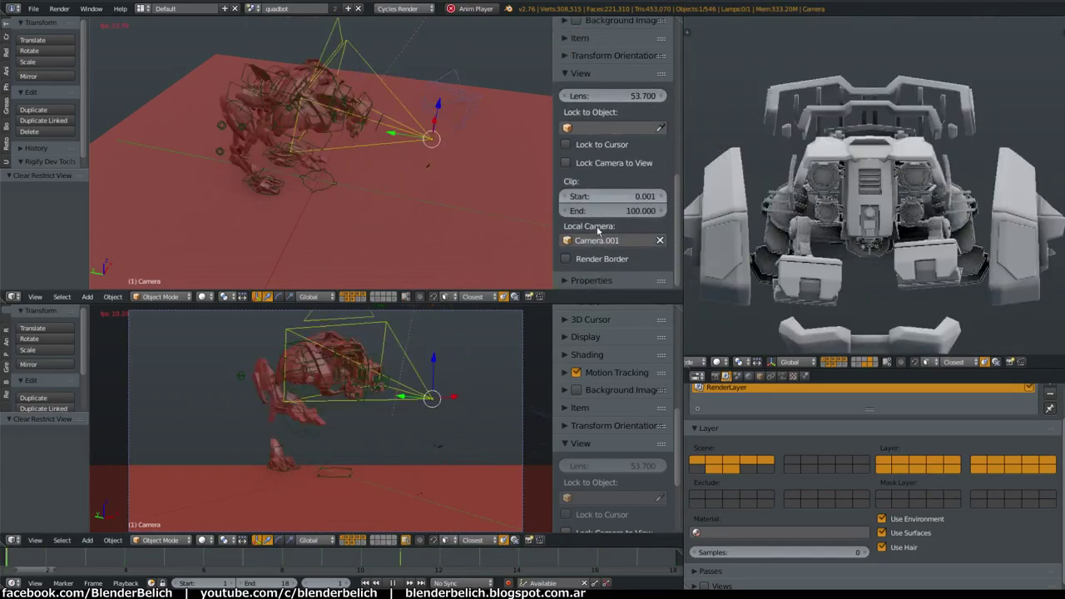
click(615, 241)
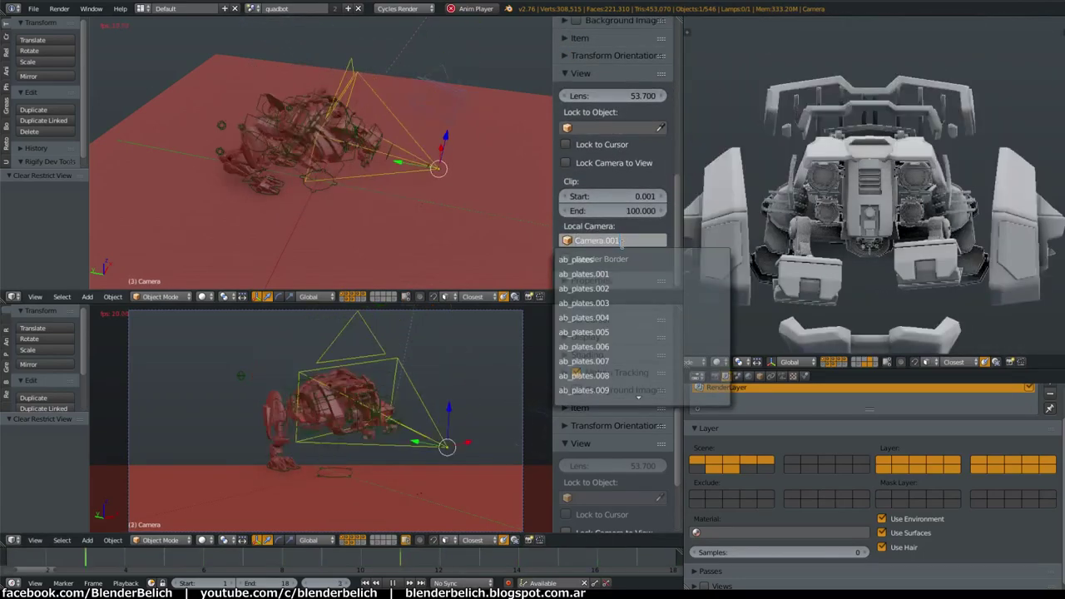
key(BackSpace)
text(2)
key(Return)
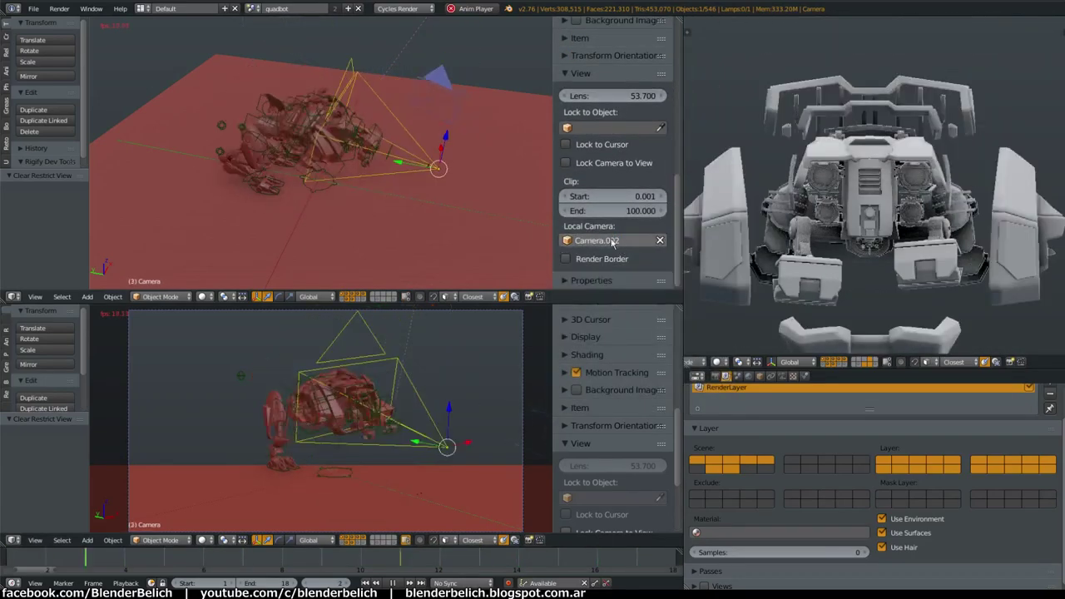
key(KP_0)
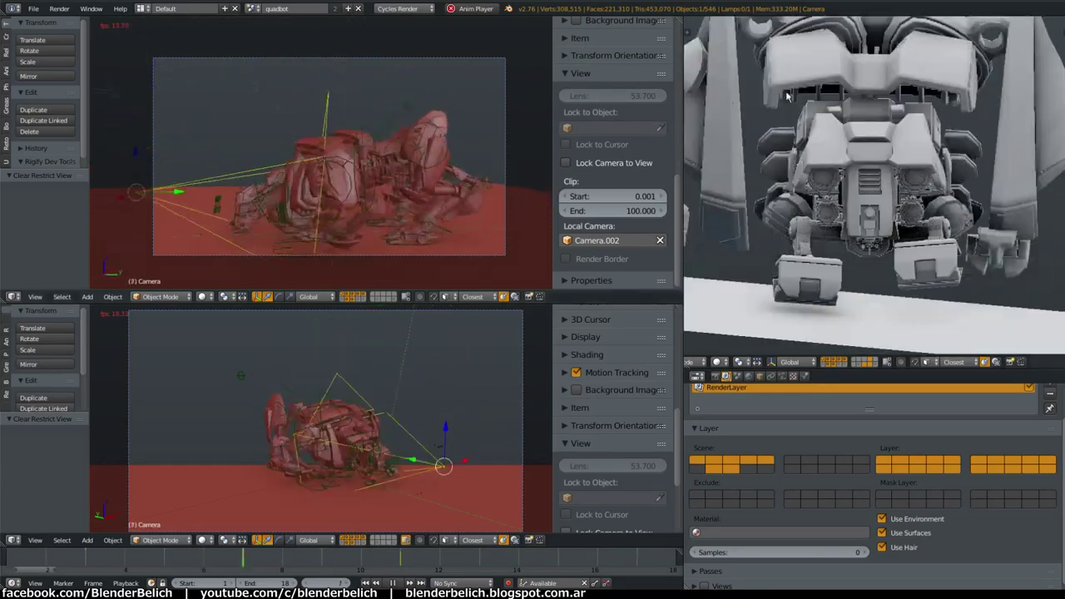
mouse_move(679, 19)
shift+mouse_down()
mouse_move(607, 37)
mouse_move(918, 104)
mouse_move(433, 111)
shift+mouse_up()
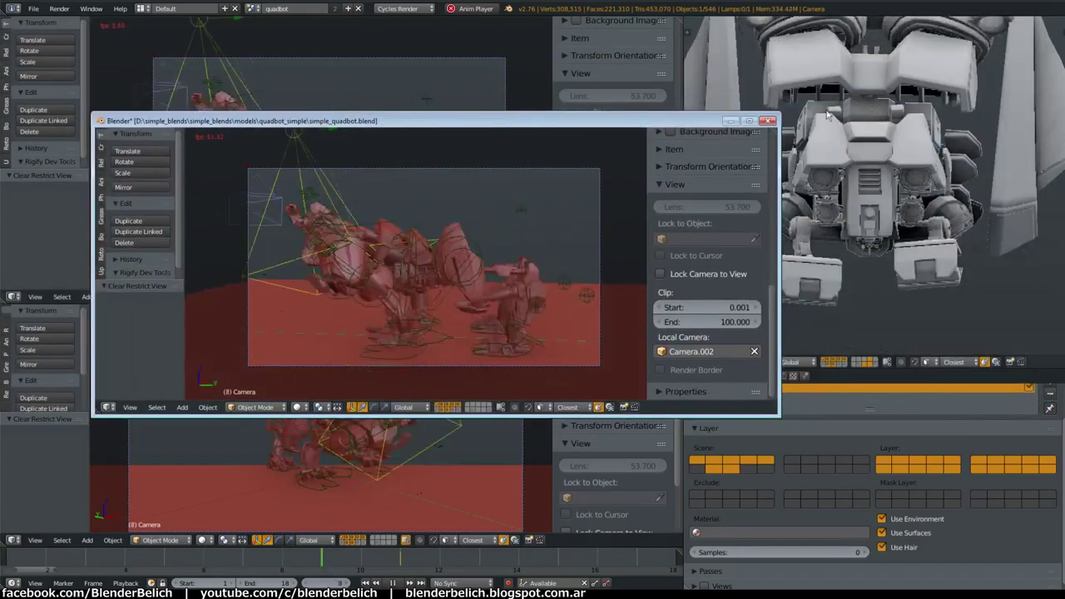
Close the floating window and stop the animation playback at frame 8
click(504, 111)
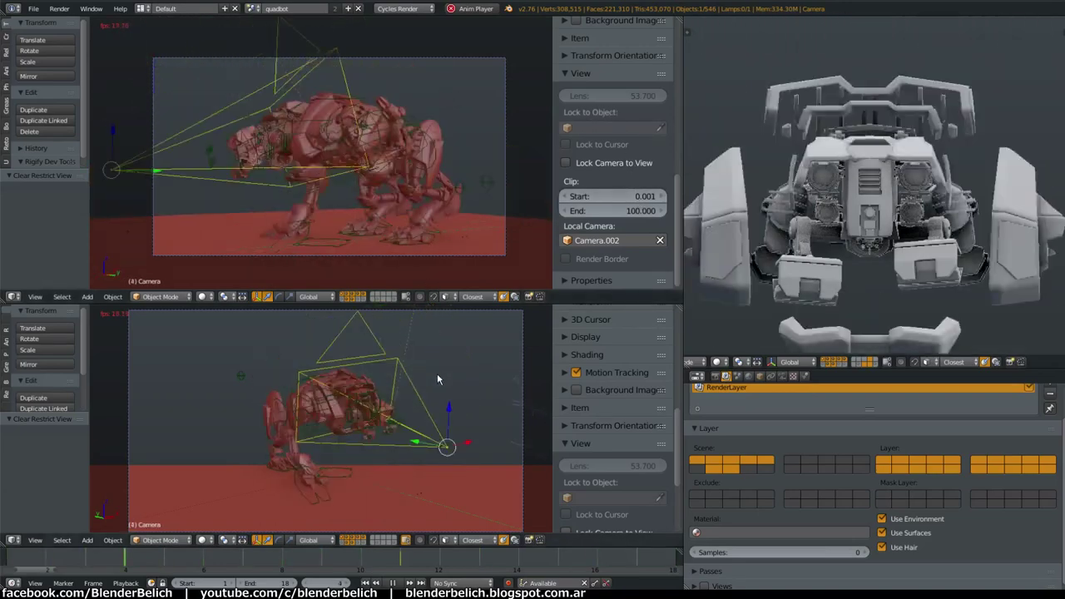
scroll(442, 403, down, 5)
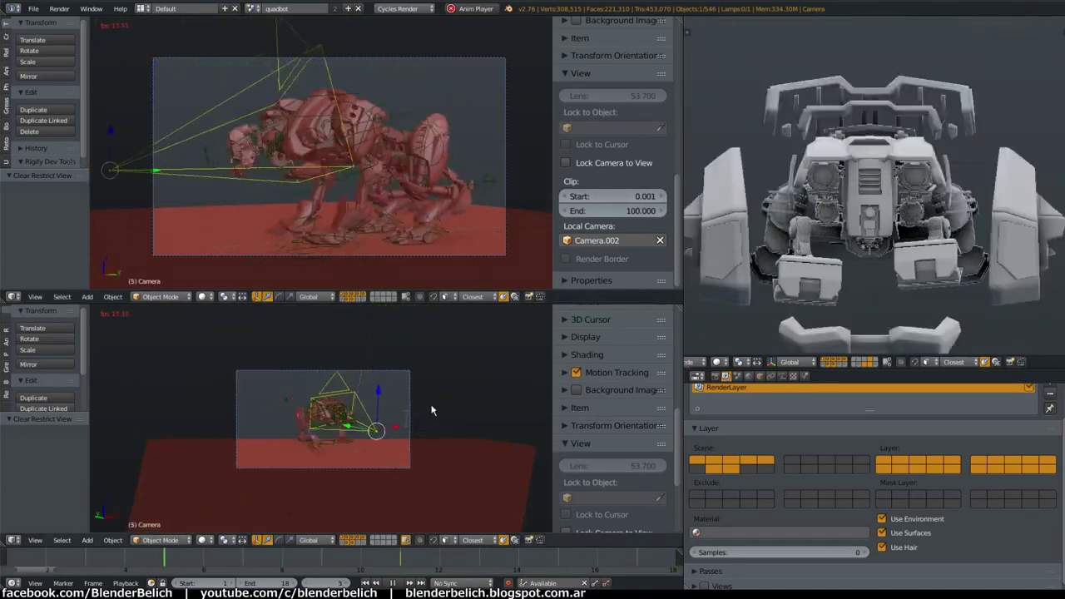
scroll(441, 394, up, 3)
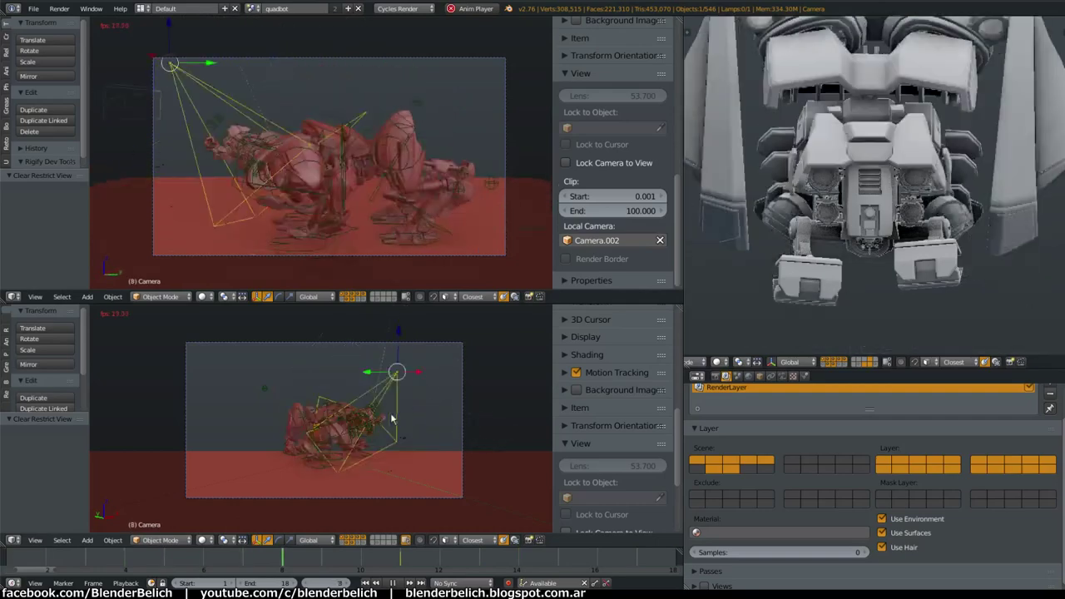
scroll(604, 376, down, 5)
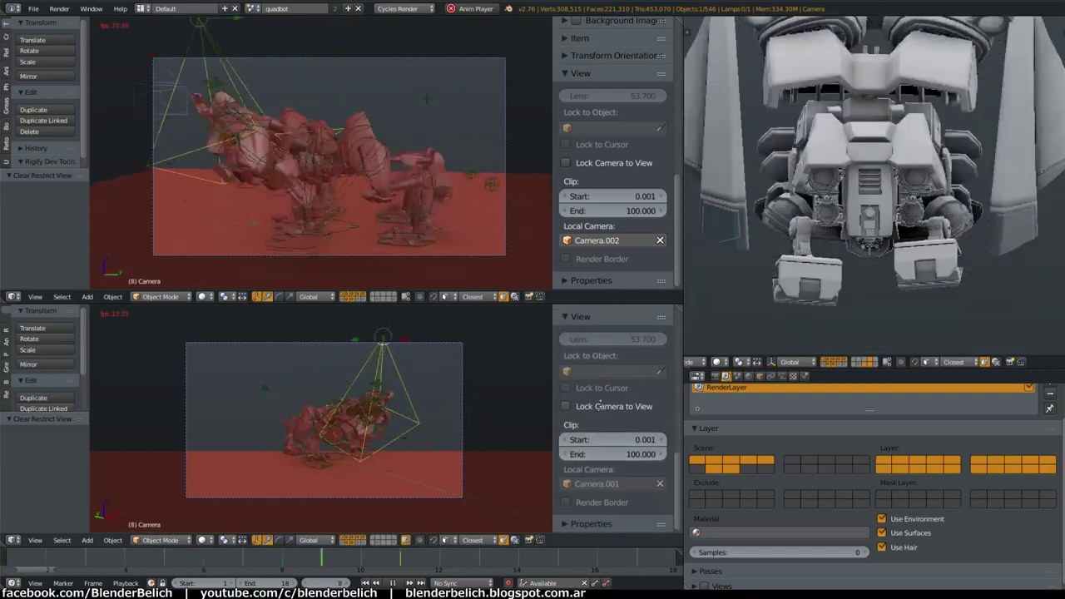
key(Escape)
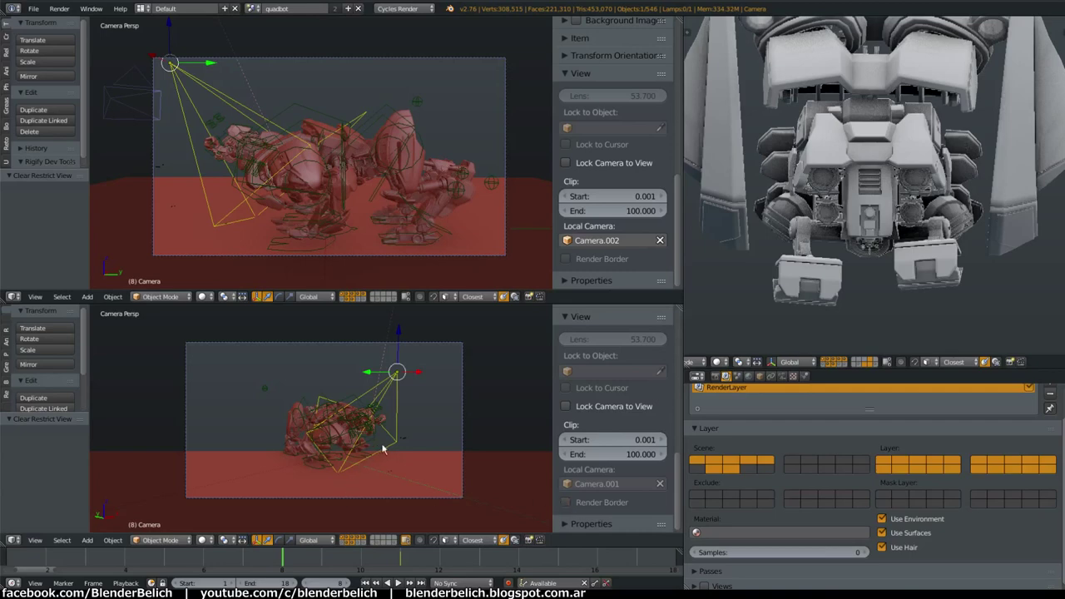
scroll(341, 458, up, 2)
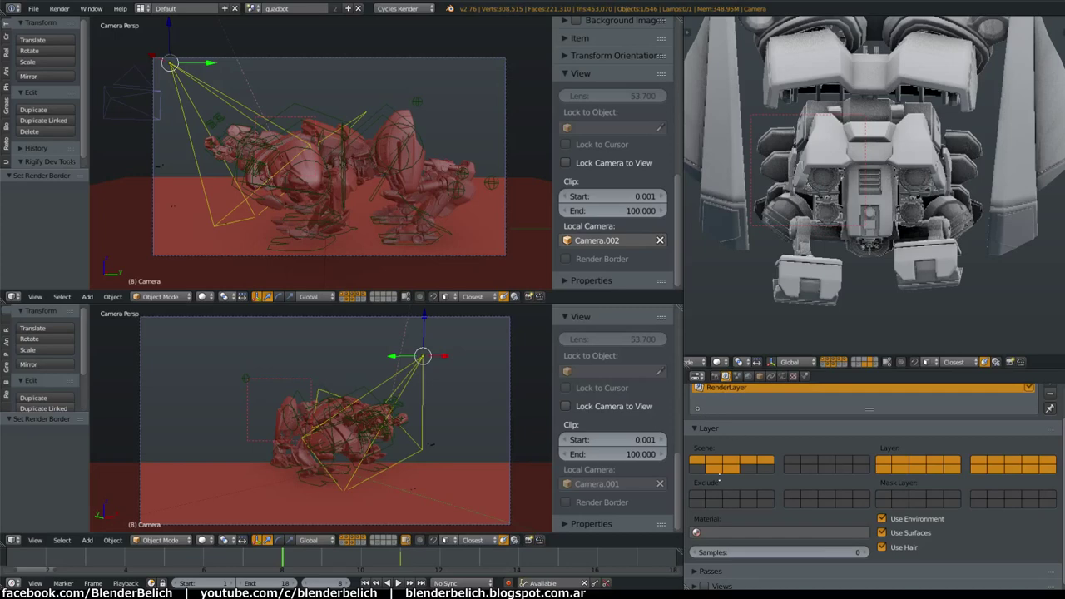
Switch the lower viewport to Rendered shading
scroll(718, 482, down, 1)
scroll(710, 538, down, 1)
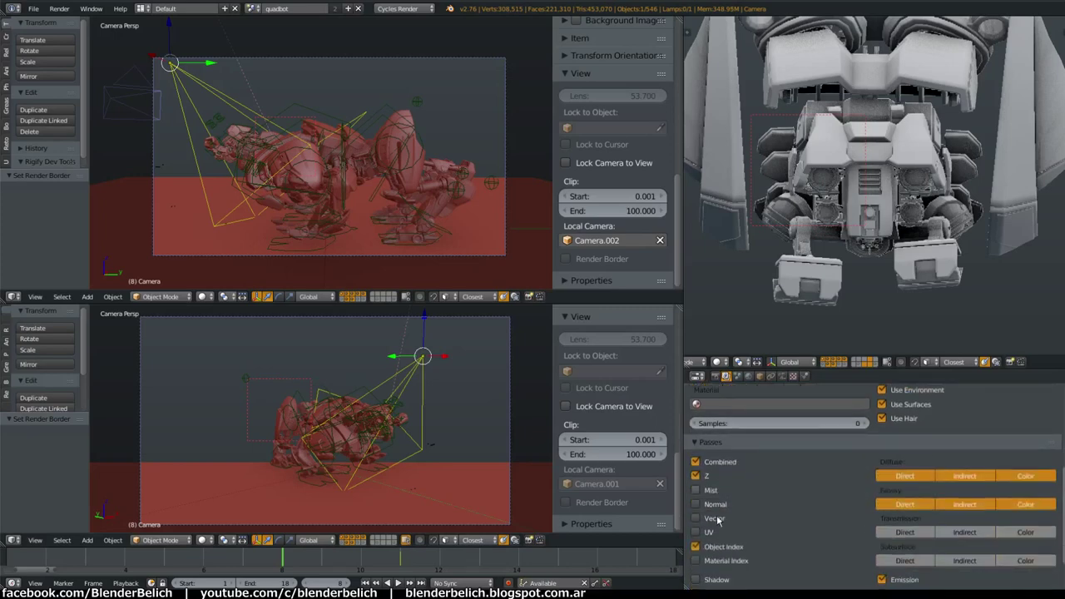
scroll(717, 516, down, 1)
scroll(724, 441, down, 1)
scroll(728, 464, down, 1)
scroll(728, 464, up, 1)
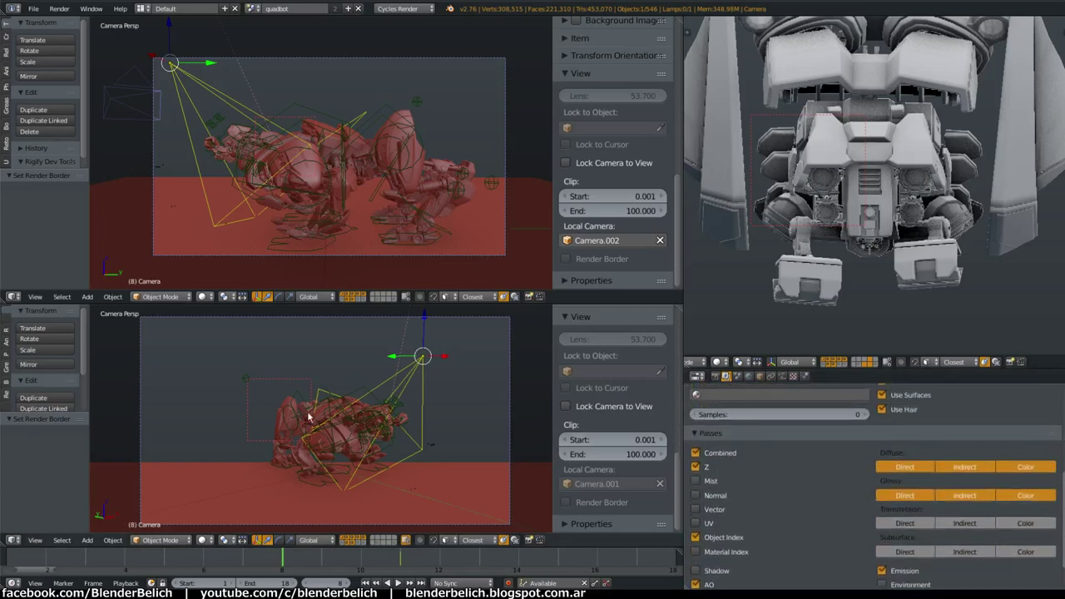
click(366, 368)
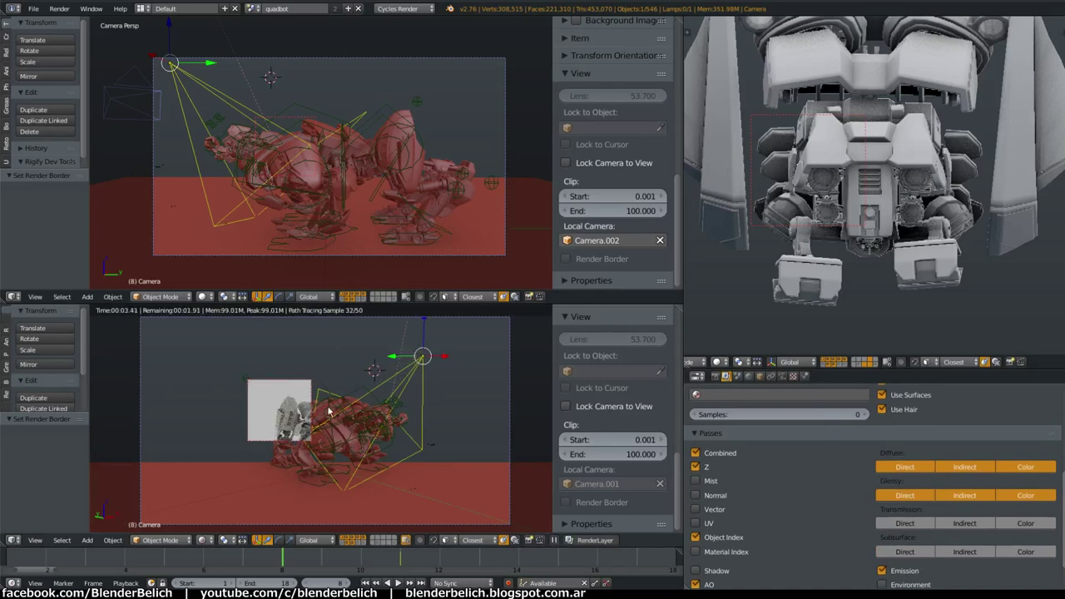
Draw a Ctrl+B render border over the robot's body in the lower view
drag(395, 441, 404, 446)
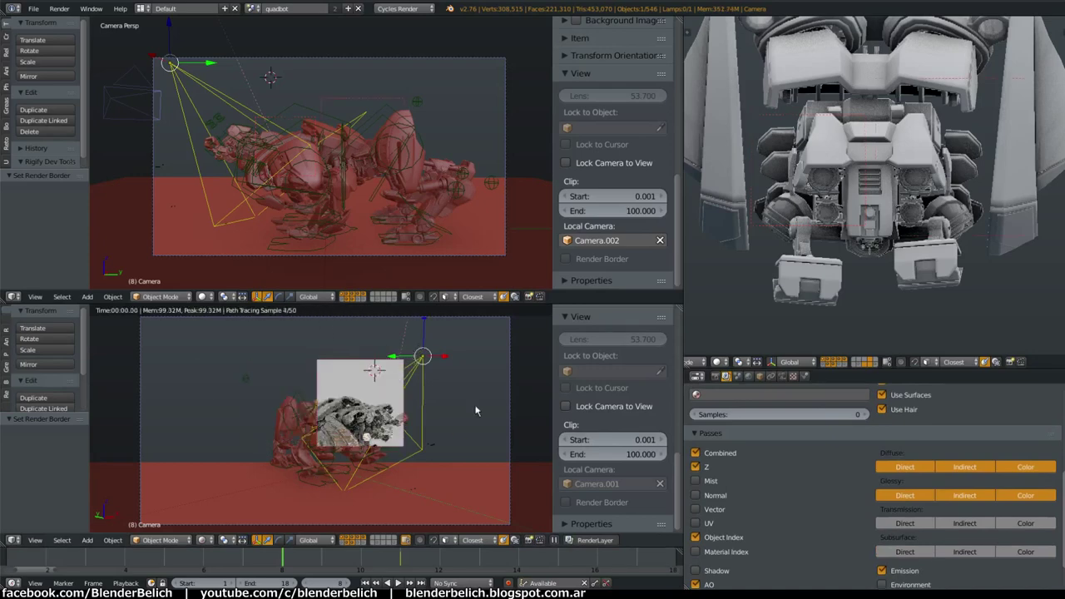
key(ctrl+b)
mouse_move(448, 390)
mouse_down()
mouse_move(330, 492)
mouse_move(341, 455)
mouse_up()
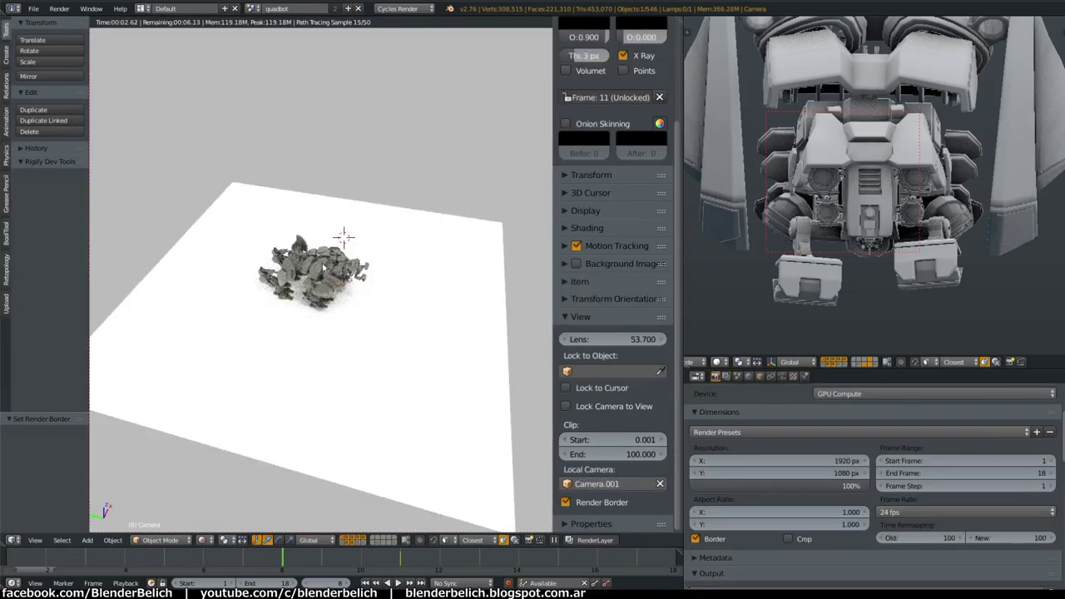
Redraw the render border around the robot and toggle Render Border off and on to compare
drag(301, 223, 389, 350)
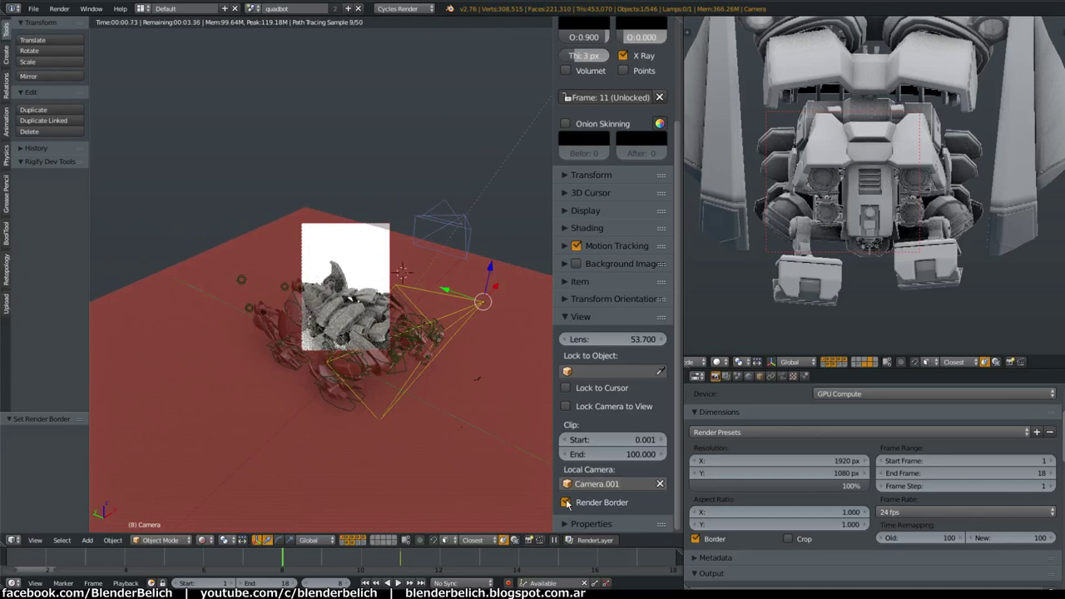
click(566, 503)
click(565, 502)
click(565, 502)
click(565, 502)
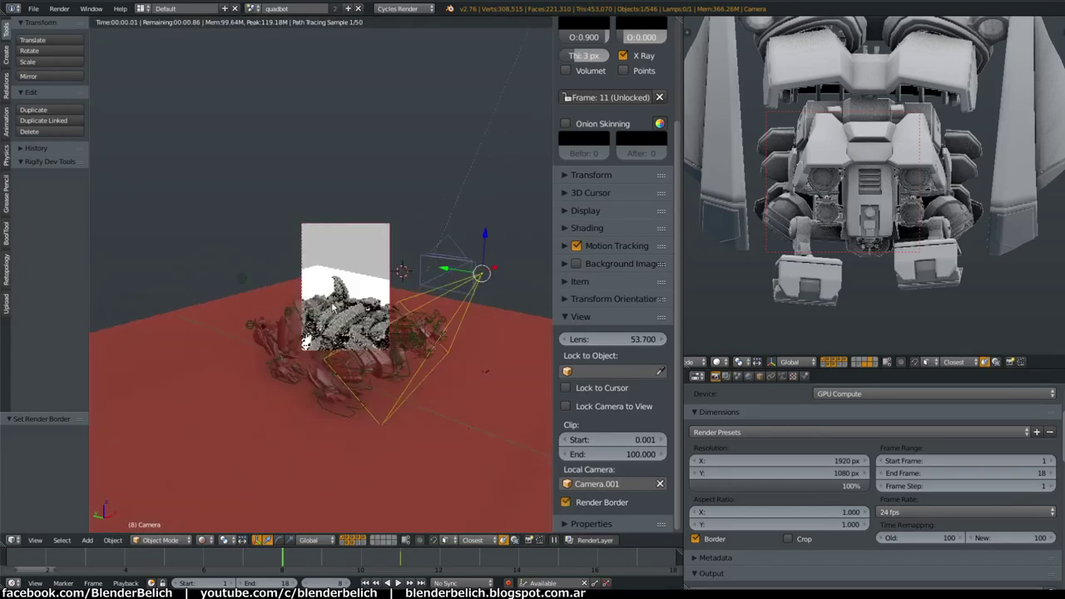
Check the camera view, orbit above the floor, and split the area into two stacked viewports
middle_drag(369, 369, 369, 275)
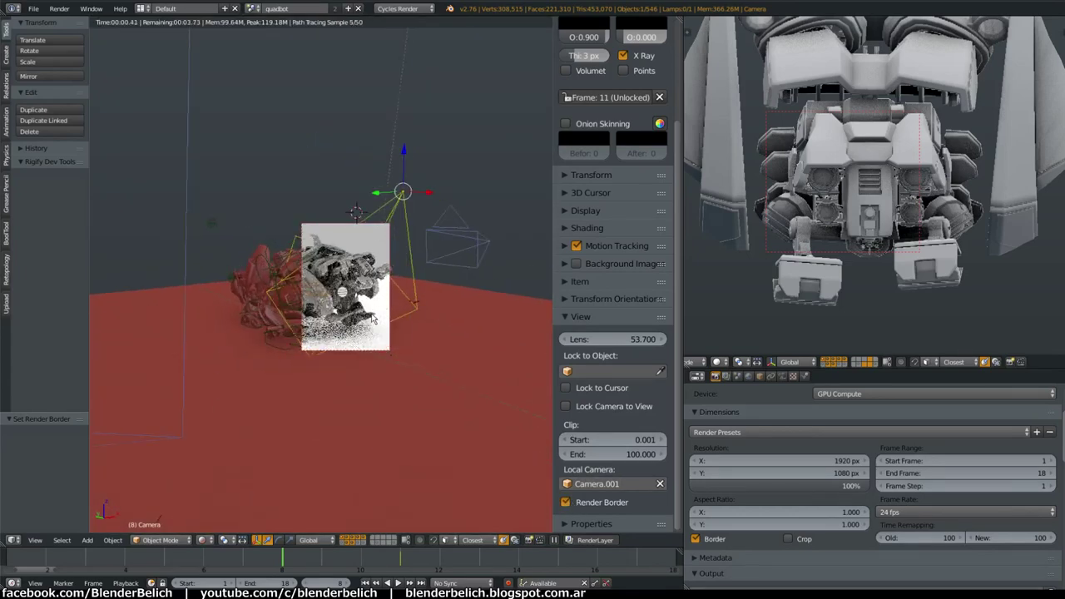
key(KP_0)
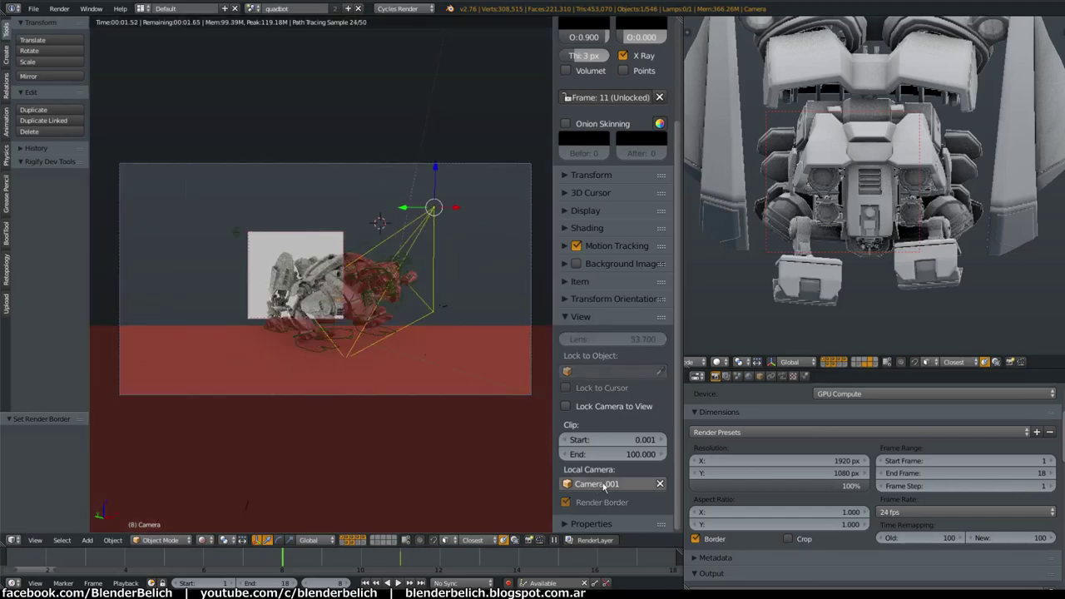
mouse_move(517, 473)
middle_down()
mouse_move(373, 371)
mouse_move(594, 462)
middle_up()
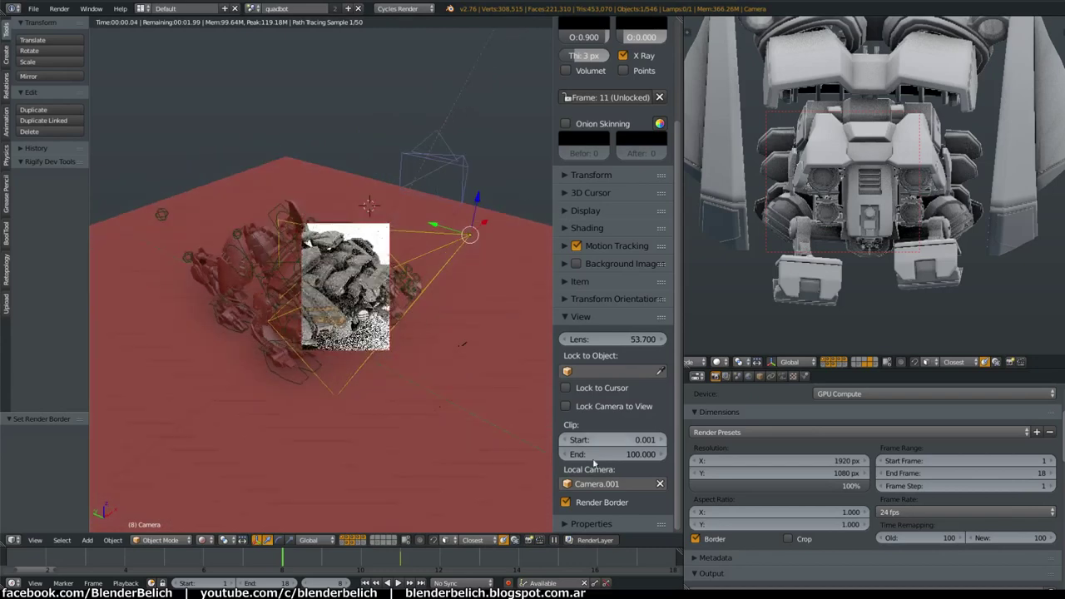
mouse_move(432, 399)
middle_down()
mouse_move(400, 364)
mouse_move(376, 431)
middle_up()
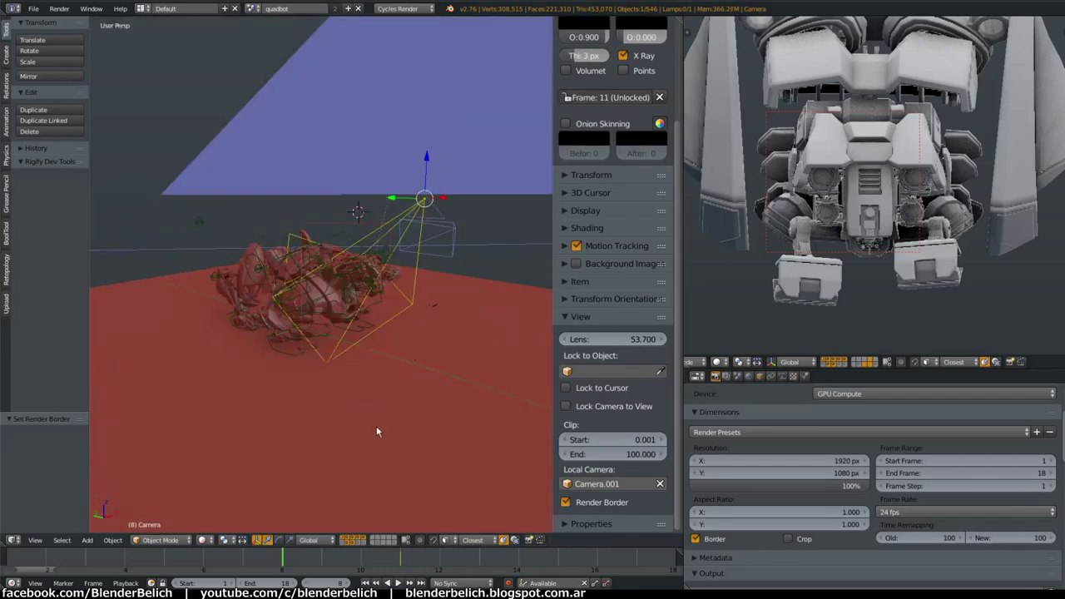
middle_drag(392, 344, 468, 340)
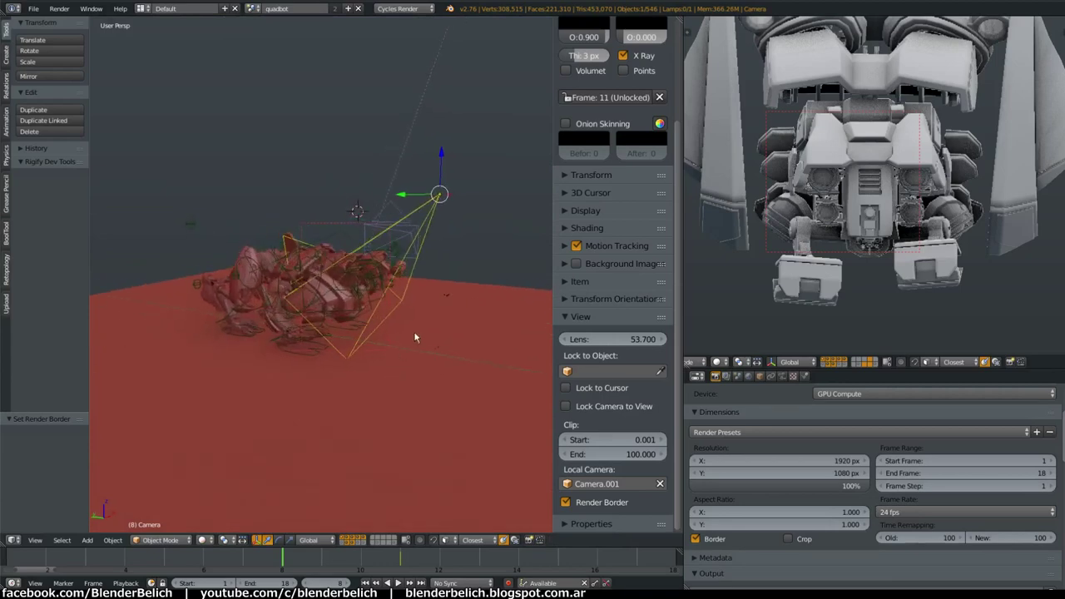
drag(681, 18, 541, 295)
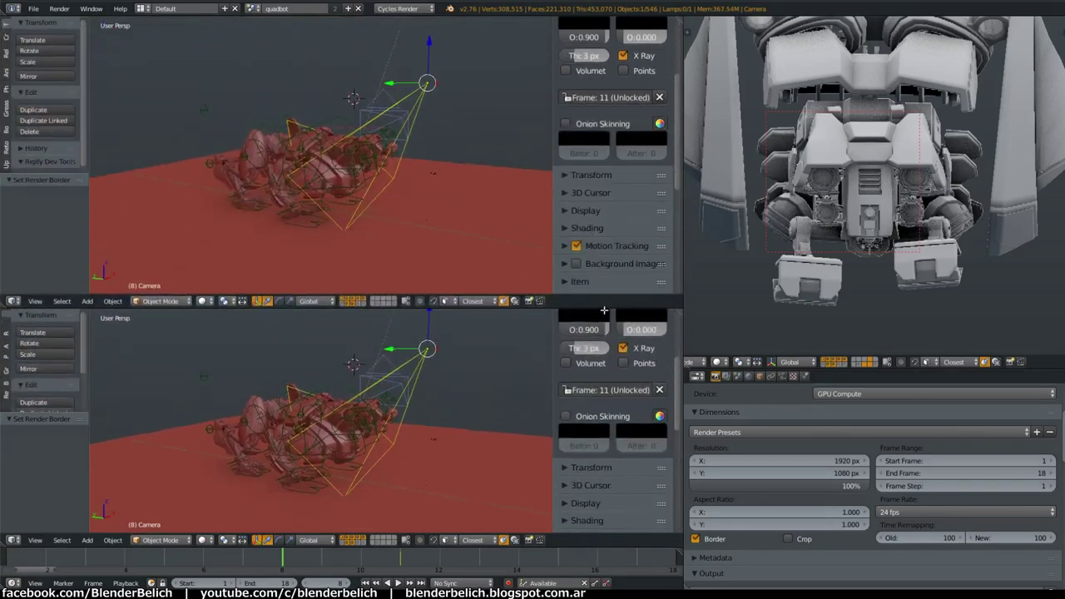
Orbit the top view, make Camera.002 its local camera, and play the animation
mouse_move(413, 161)
middle_down()
mouse_move(414, 180)
mouse_move(441, 93)
middle_up()
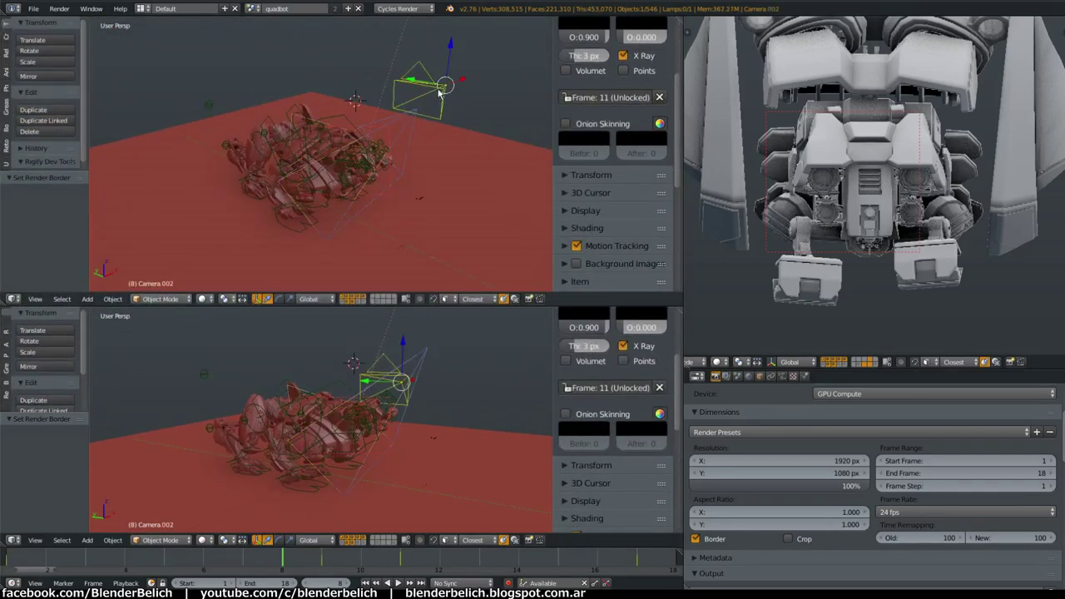
scroll(584, 146, up, 2)
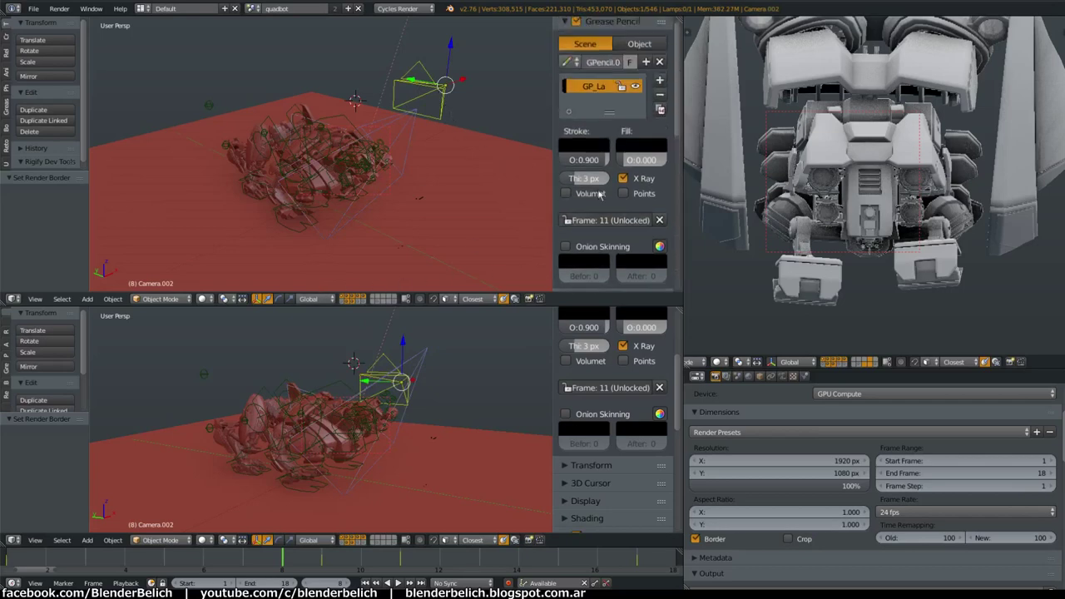
scroll(590, 158, down, 2)
scroll(616, 191, down, 3)
scroll(635, 218, down, 2)
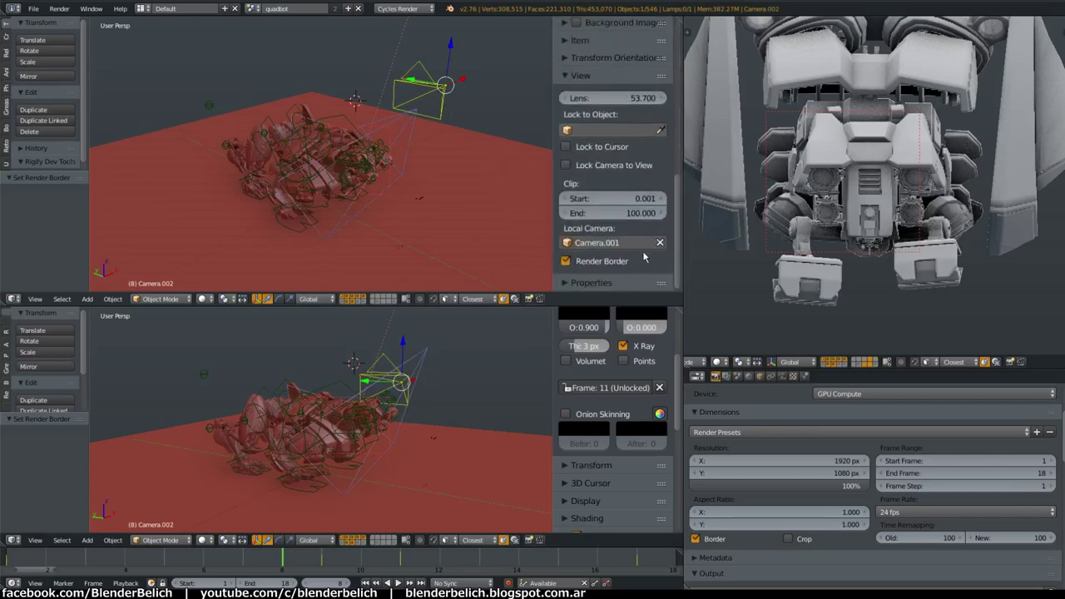
key(KP_0)
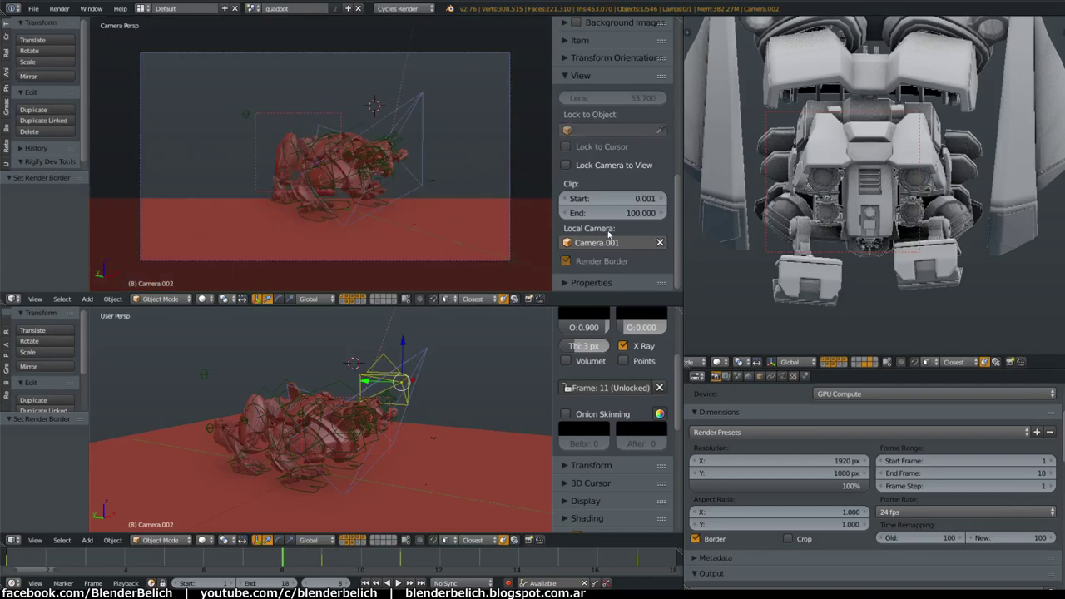
click(628, 242)
text(2)
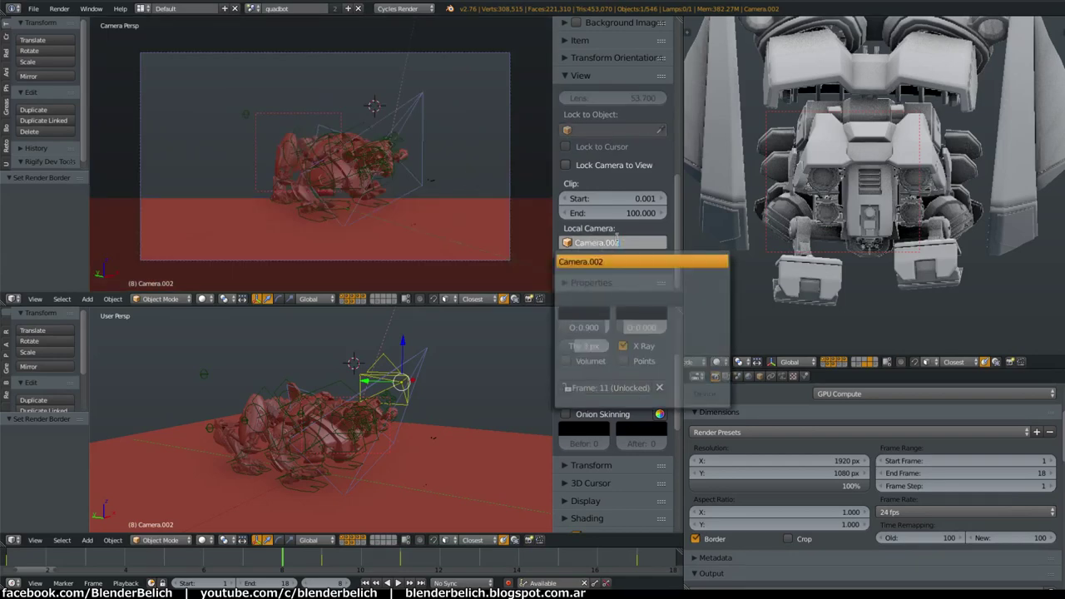
key(Return)
key(alt+a)
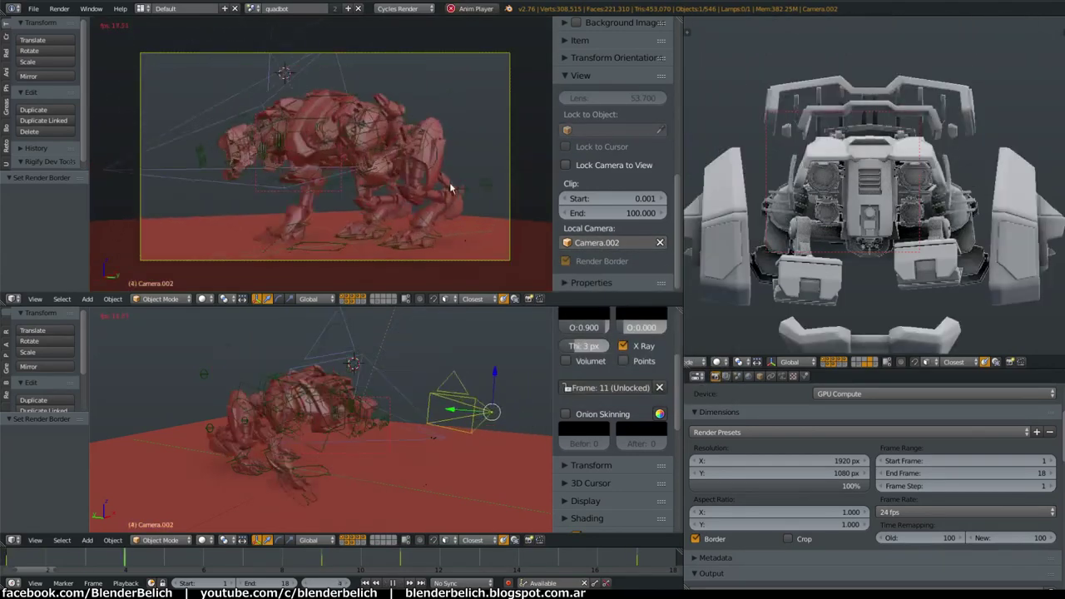